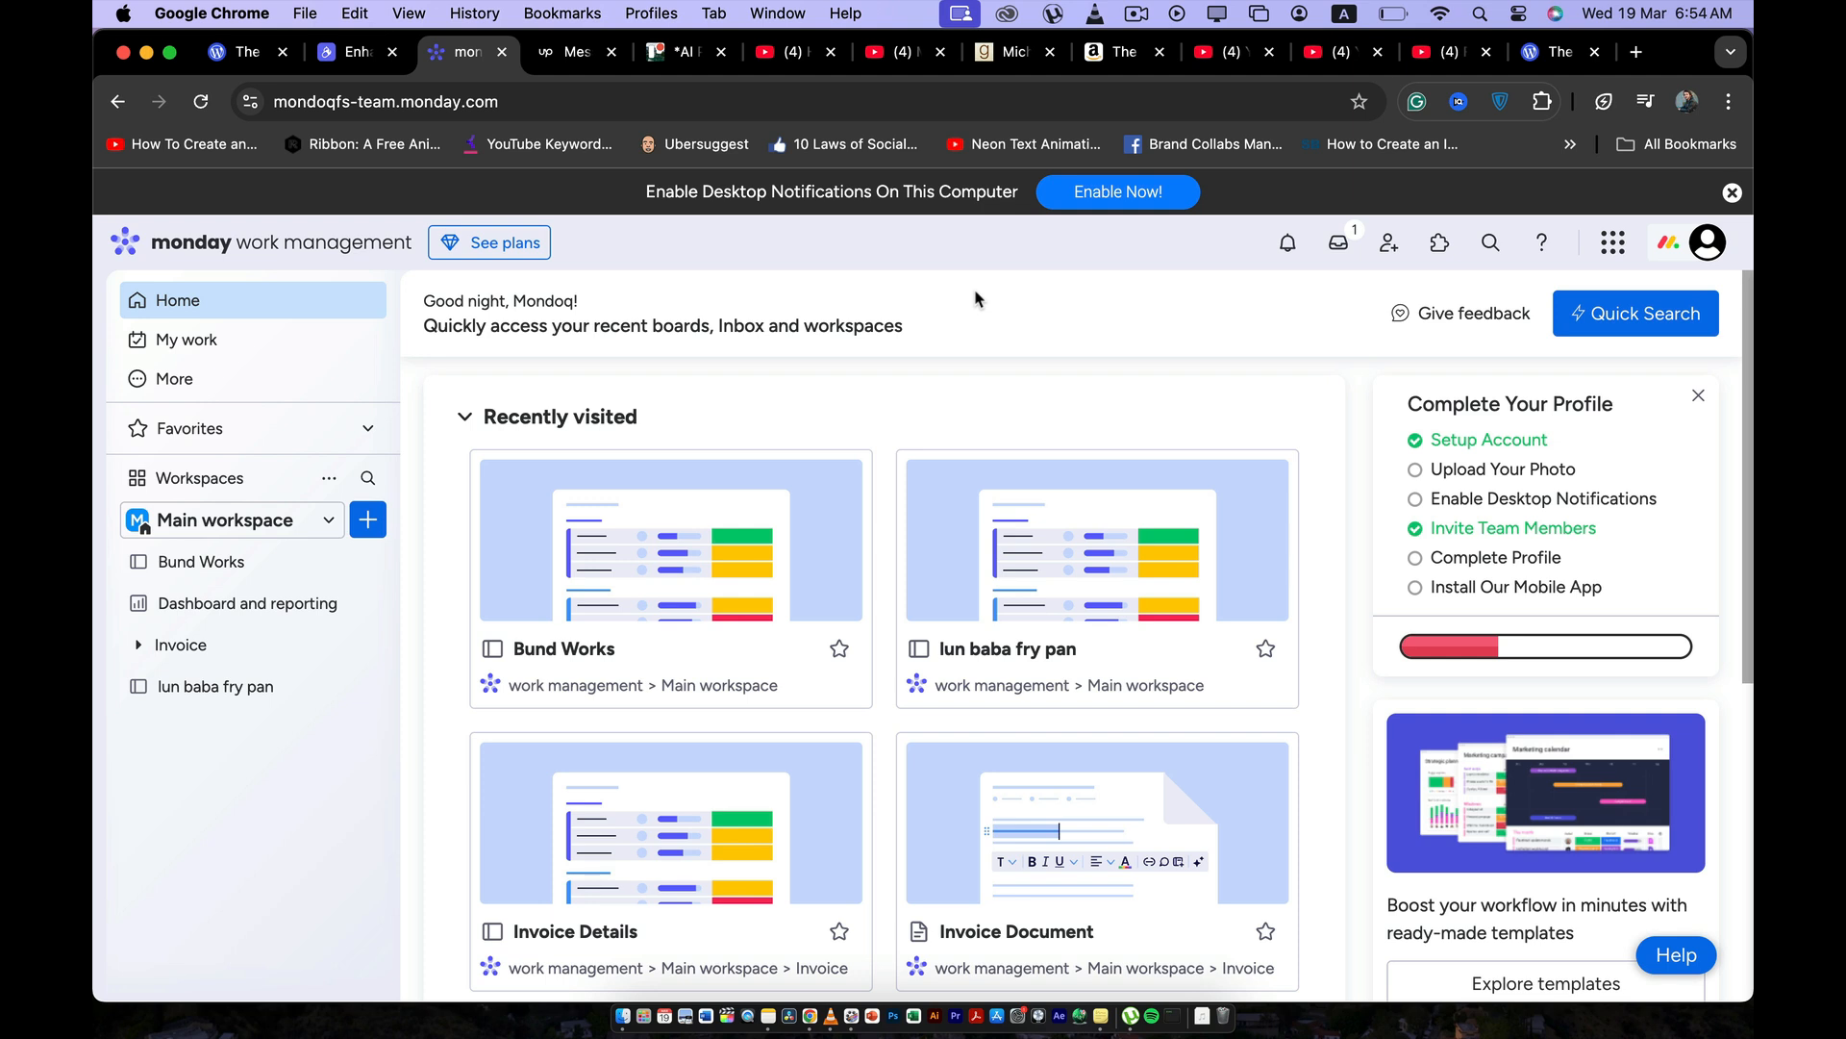
click(1709, 244)
click(1711, 246)
scroll(981, 459, down, 5)
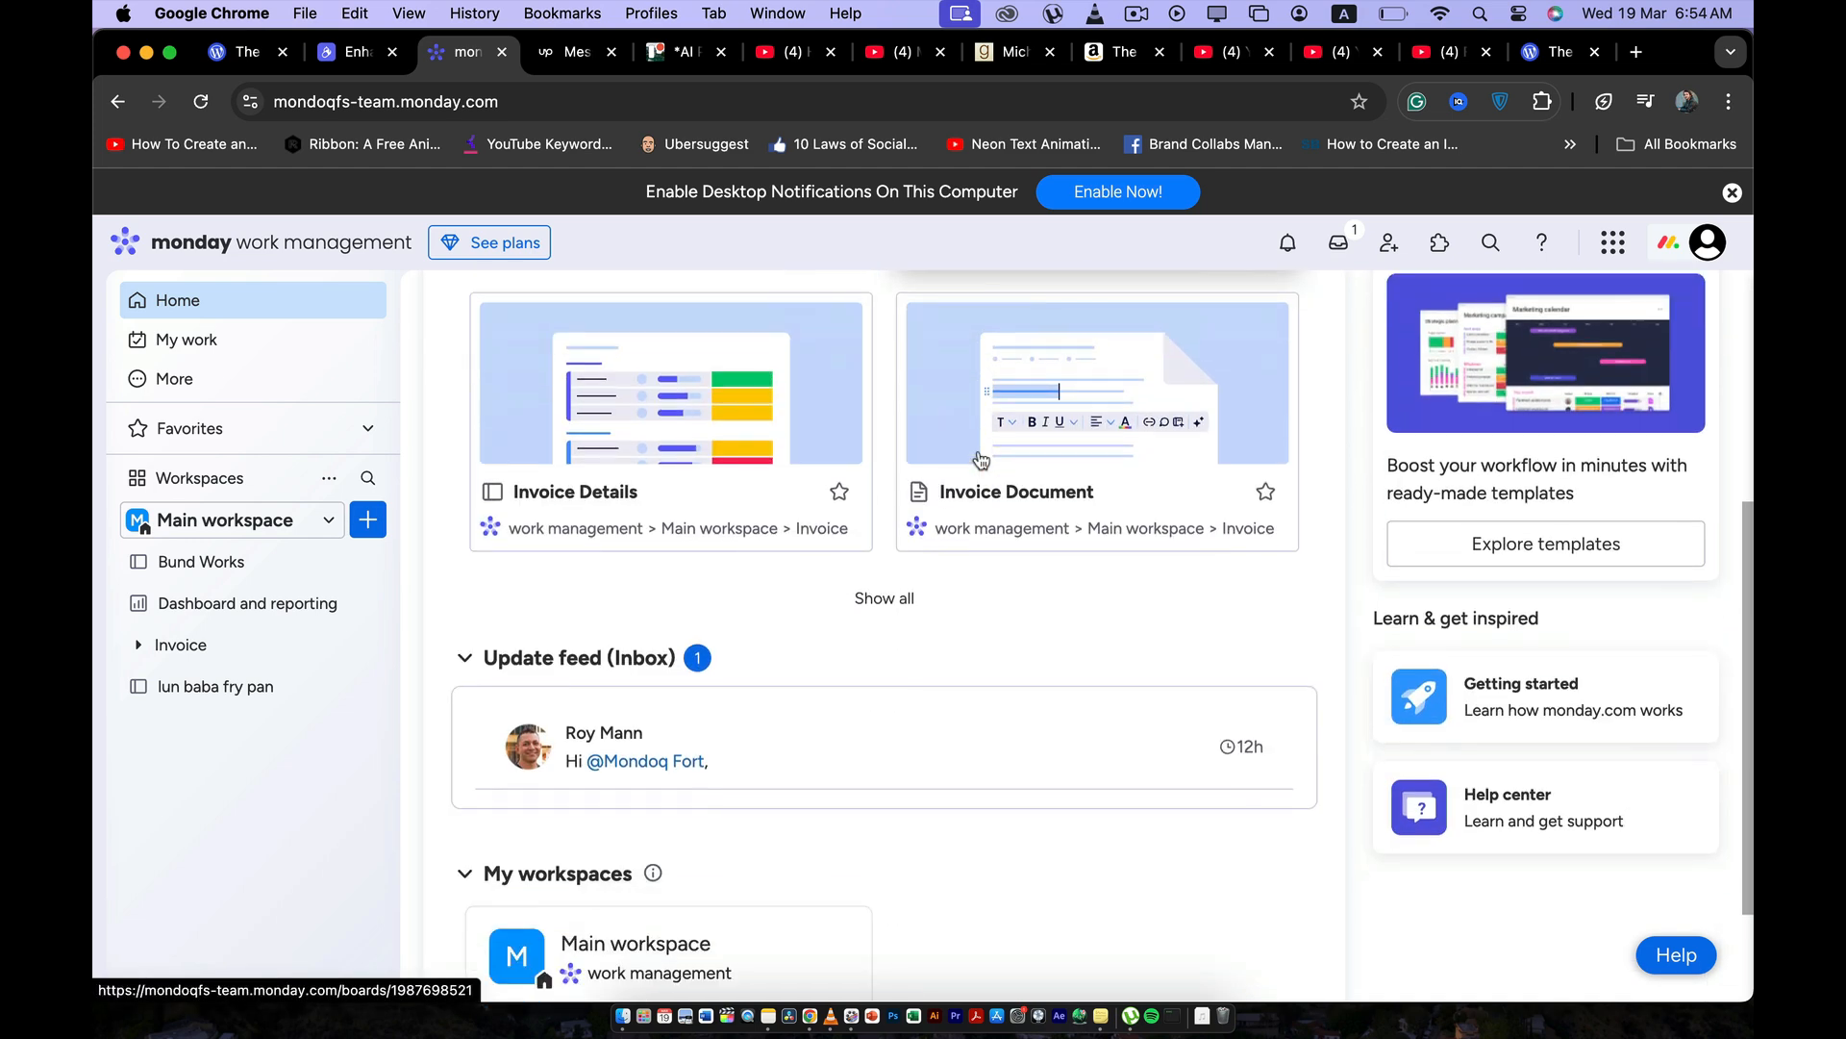
scroll(870, 539, up, 5)
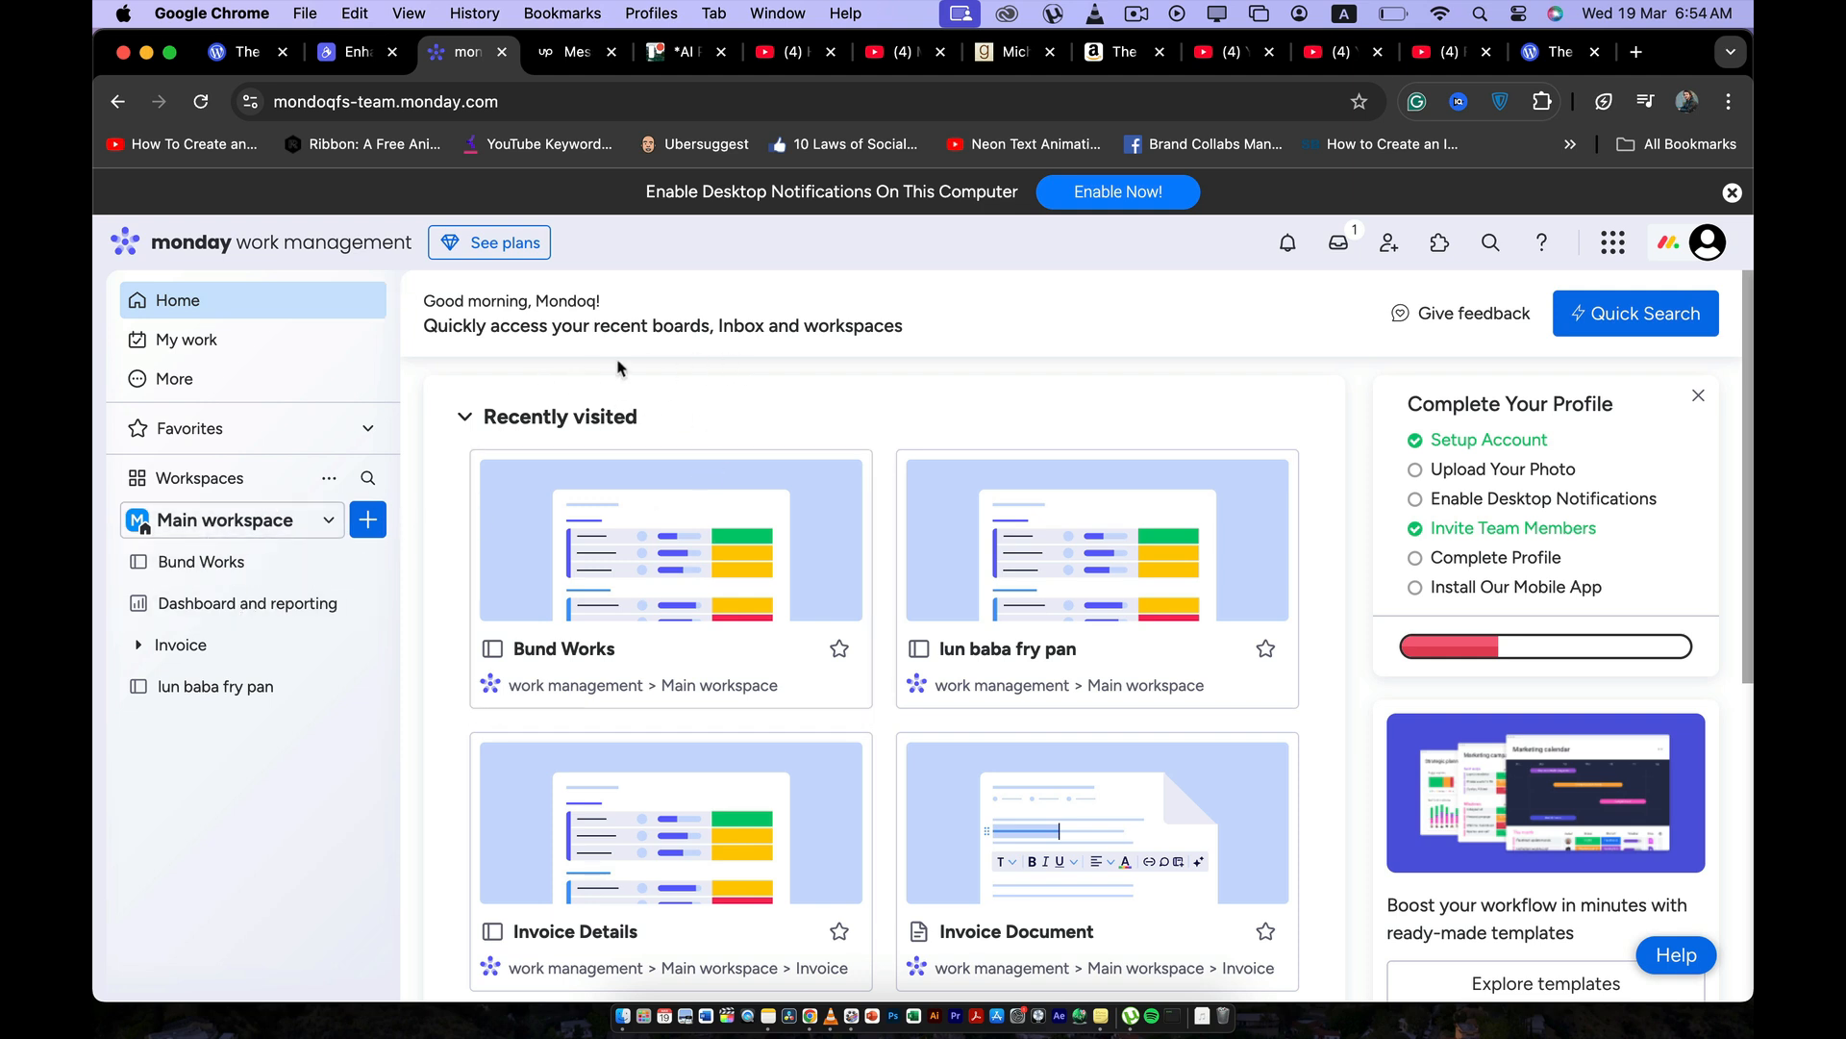
Open the template center and browse the work management product templates.
click(213, 392)
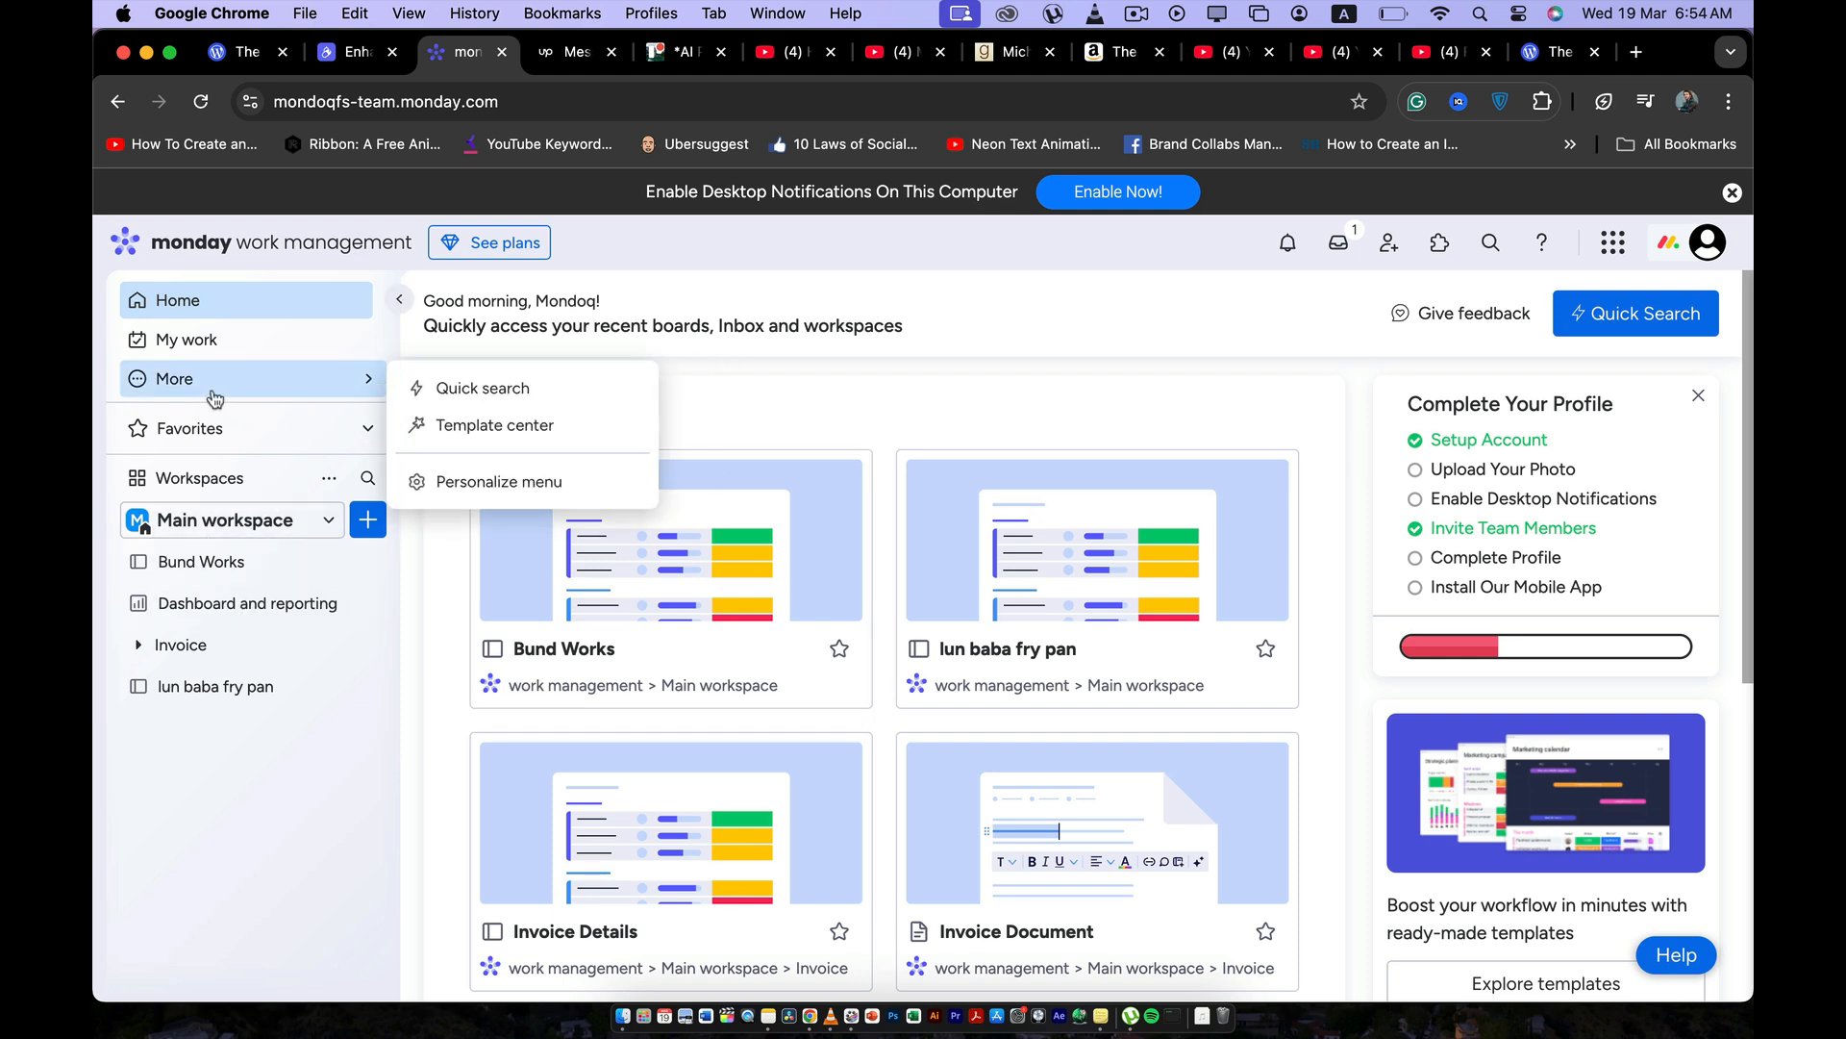
click(446, 431)
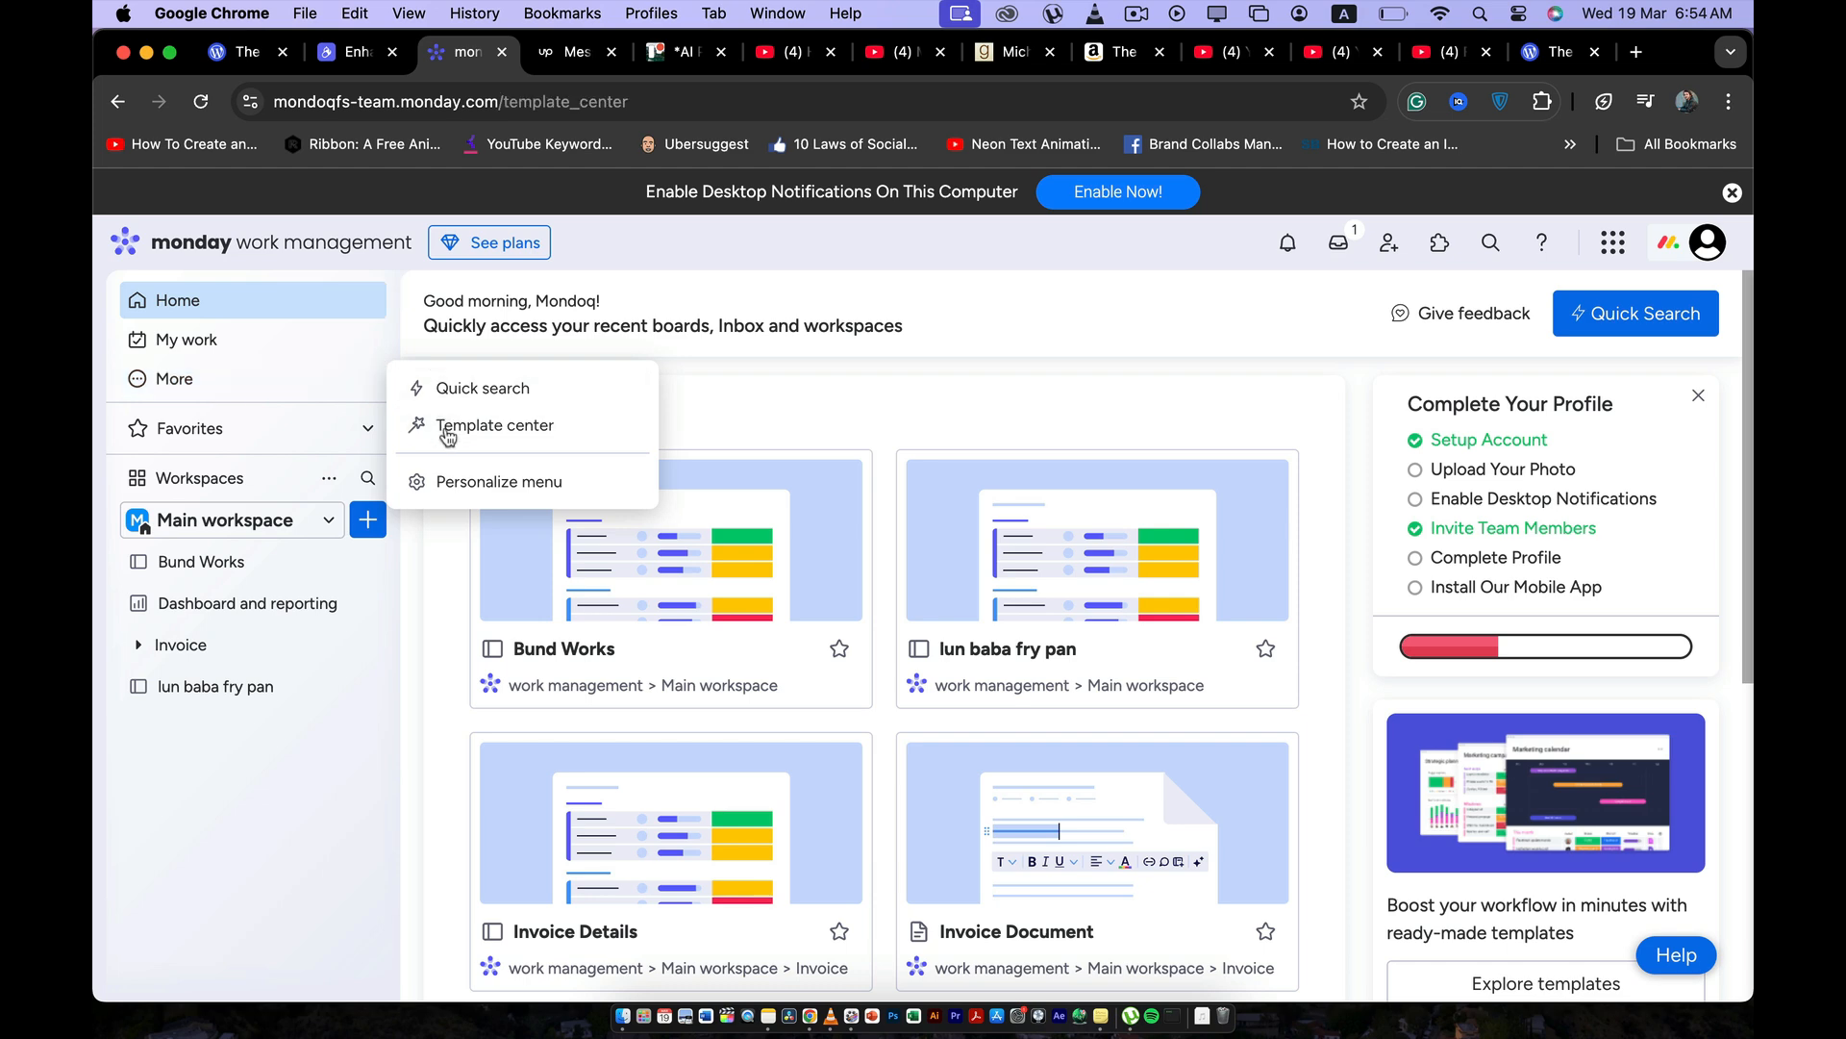
scroll(961, 586, down, 5)
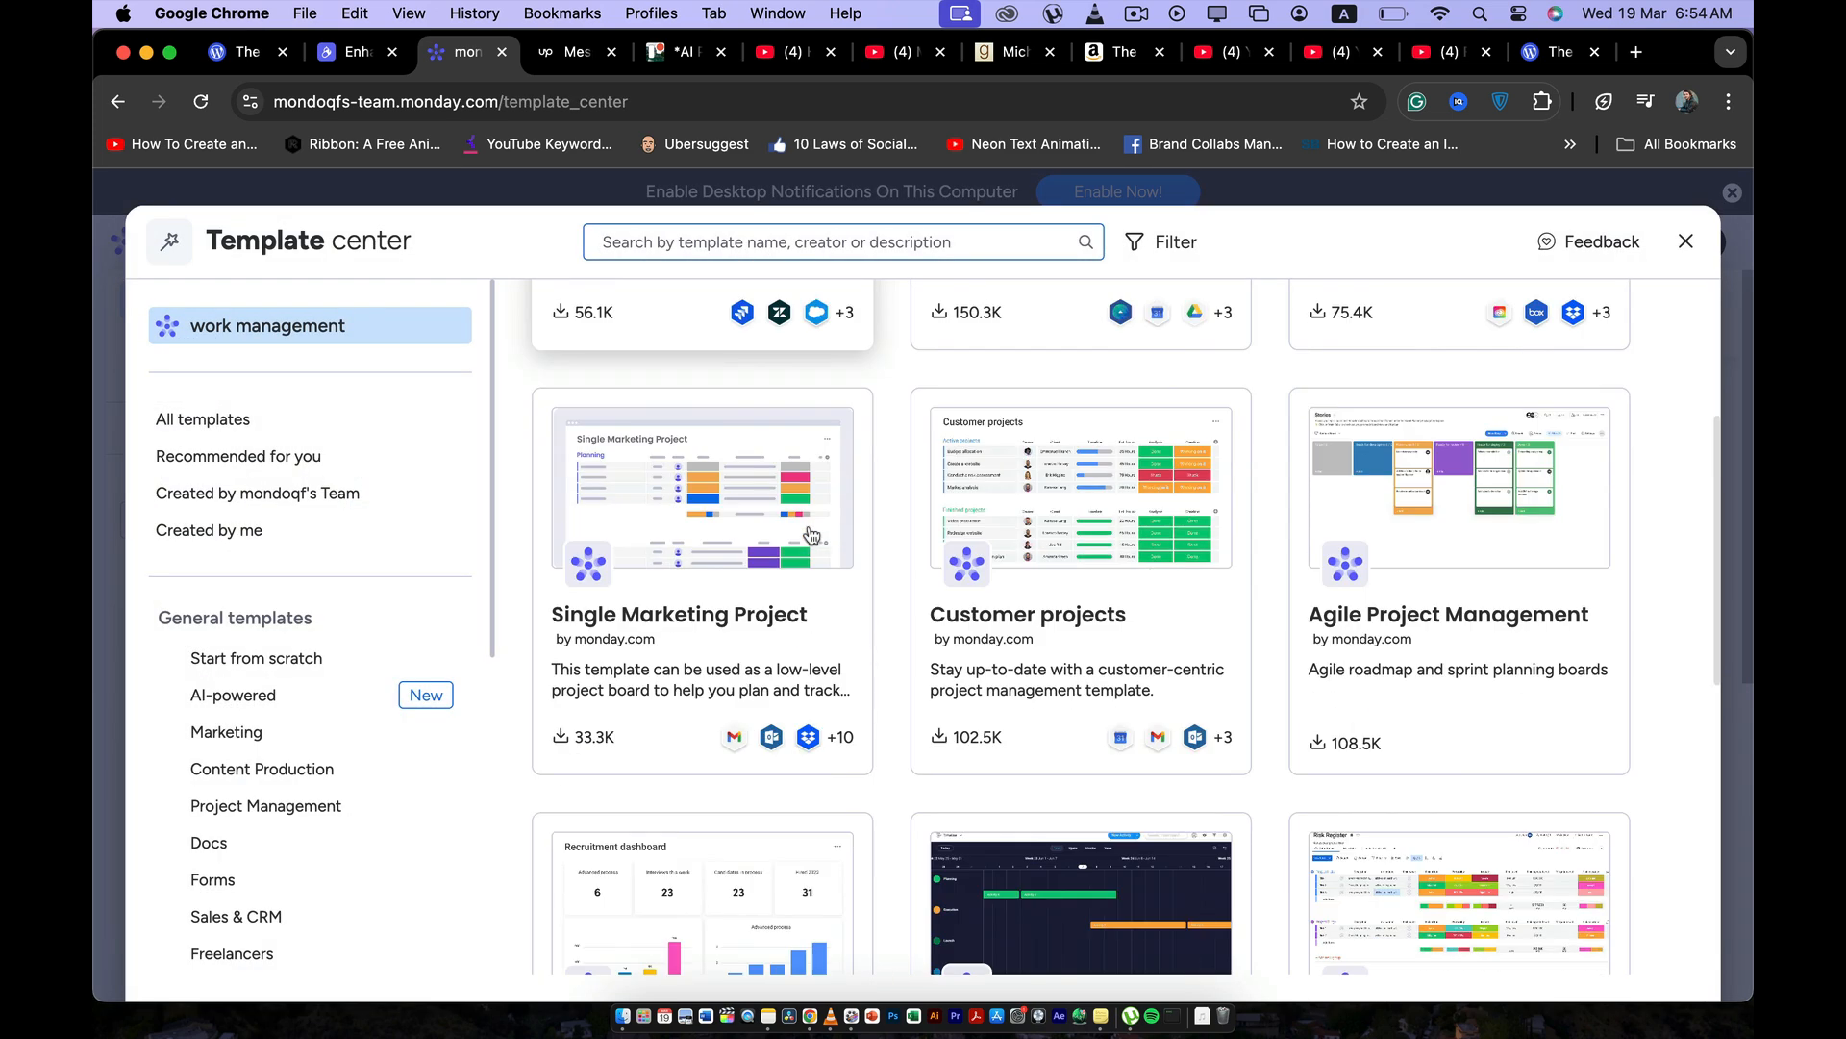
scroll(961, 590, up, 5)
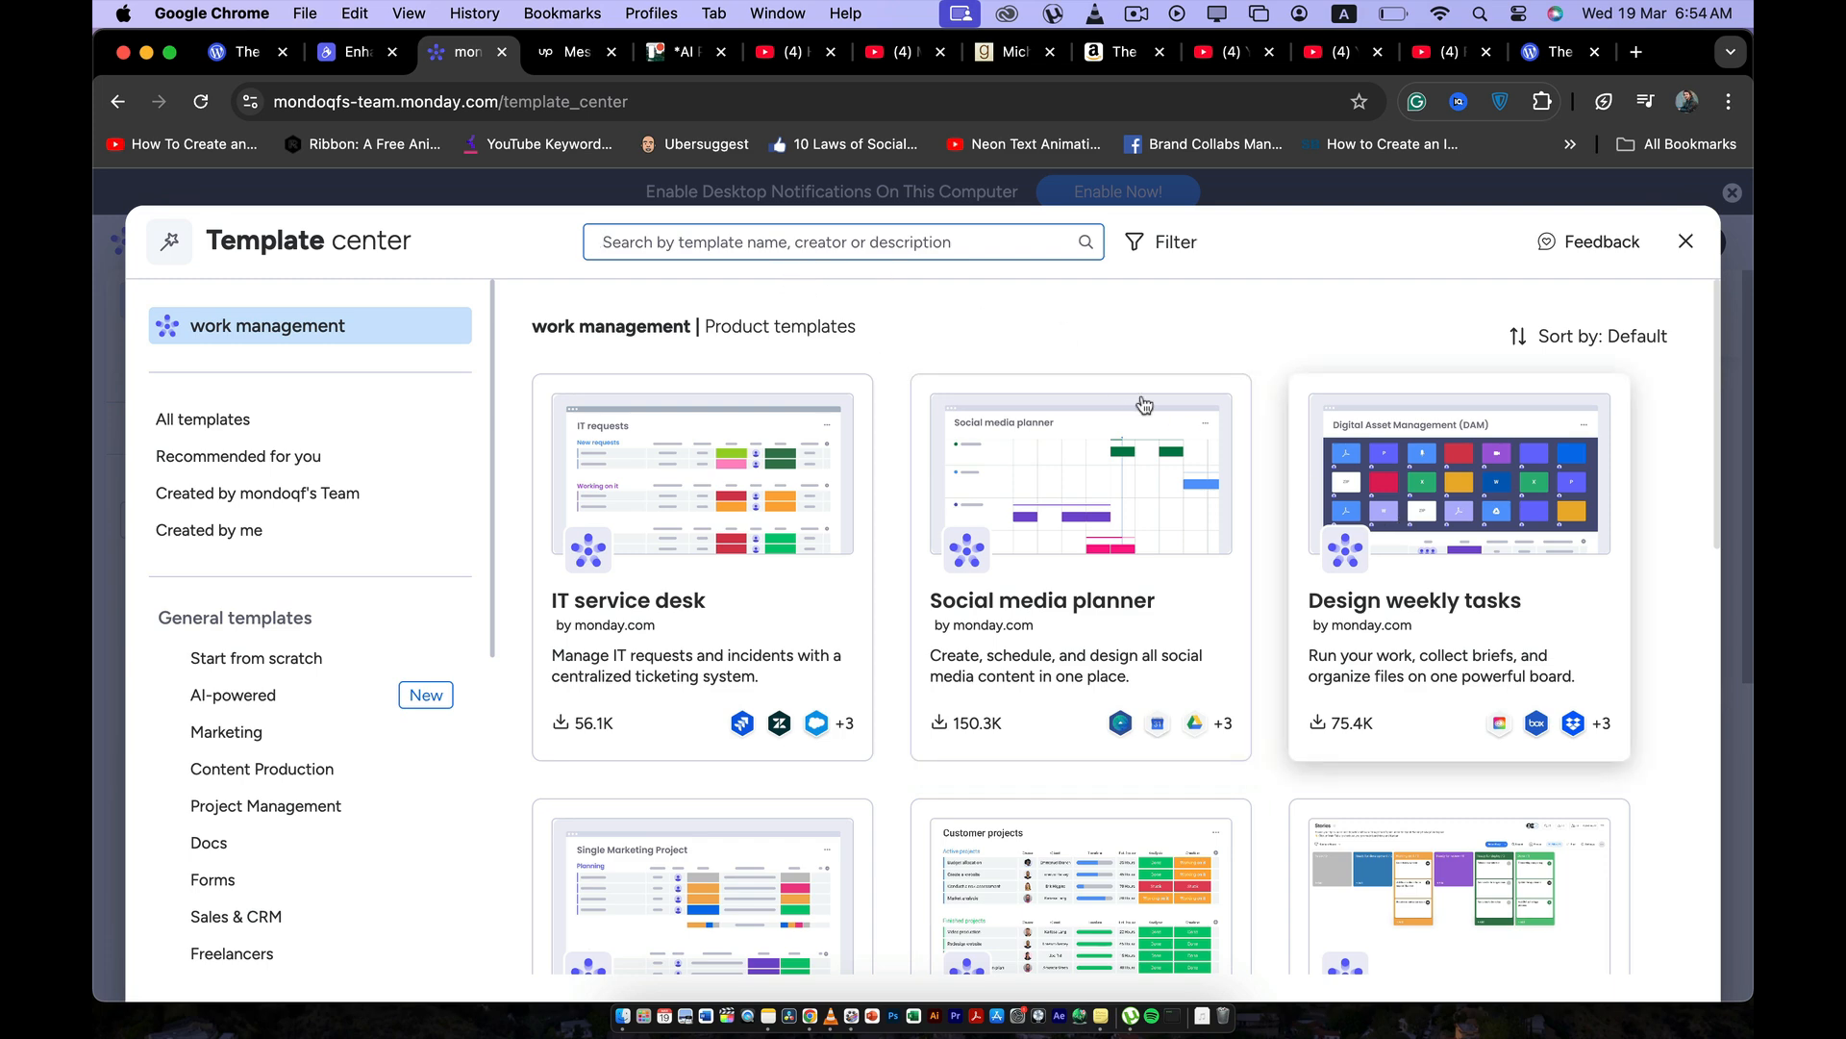
Search the templates for "order f" and open the Order Form template that organizes all order information in one place.
text(o)
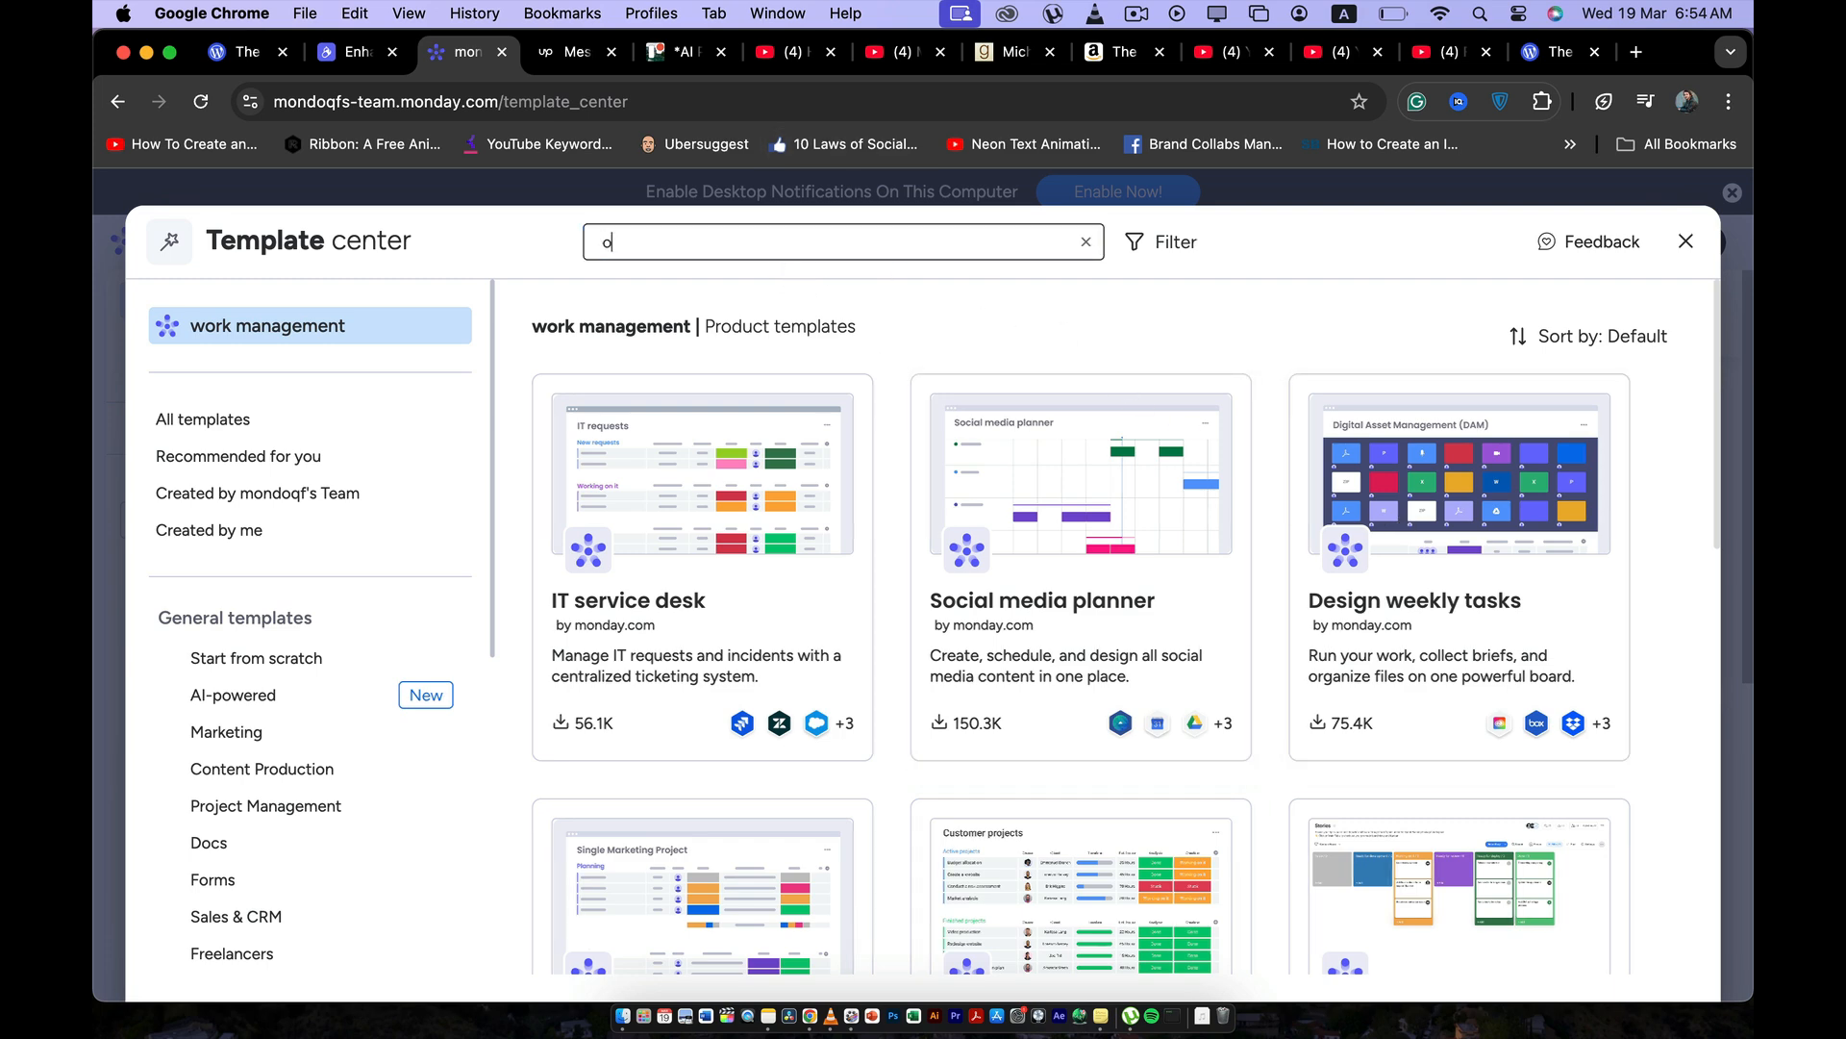
text(rder f)
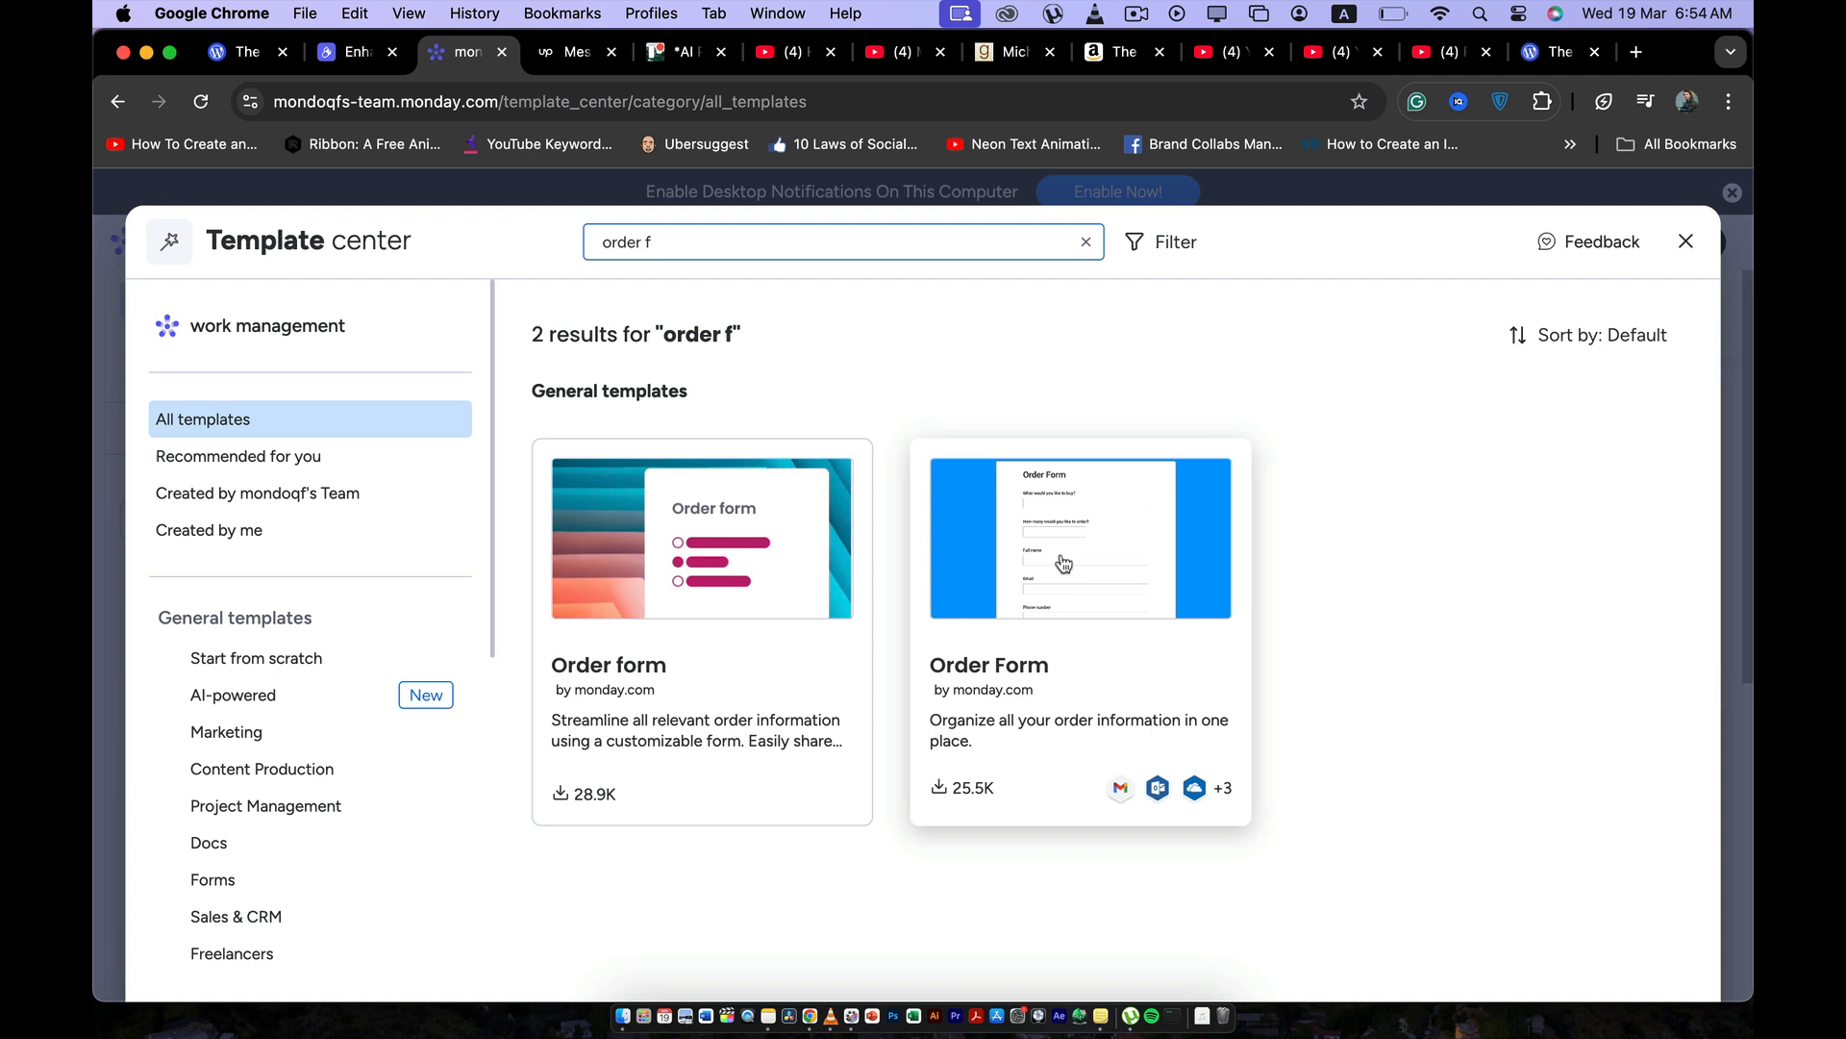
click(1073, 563)
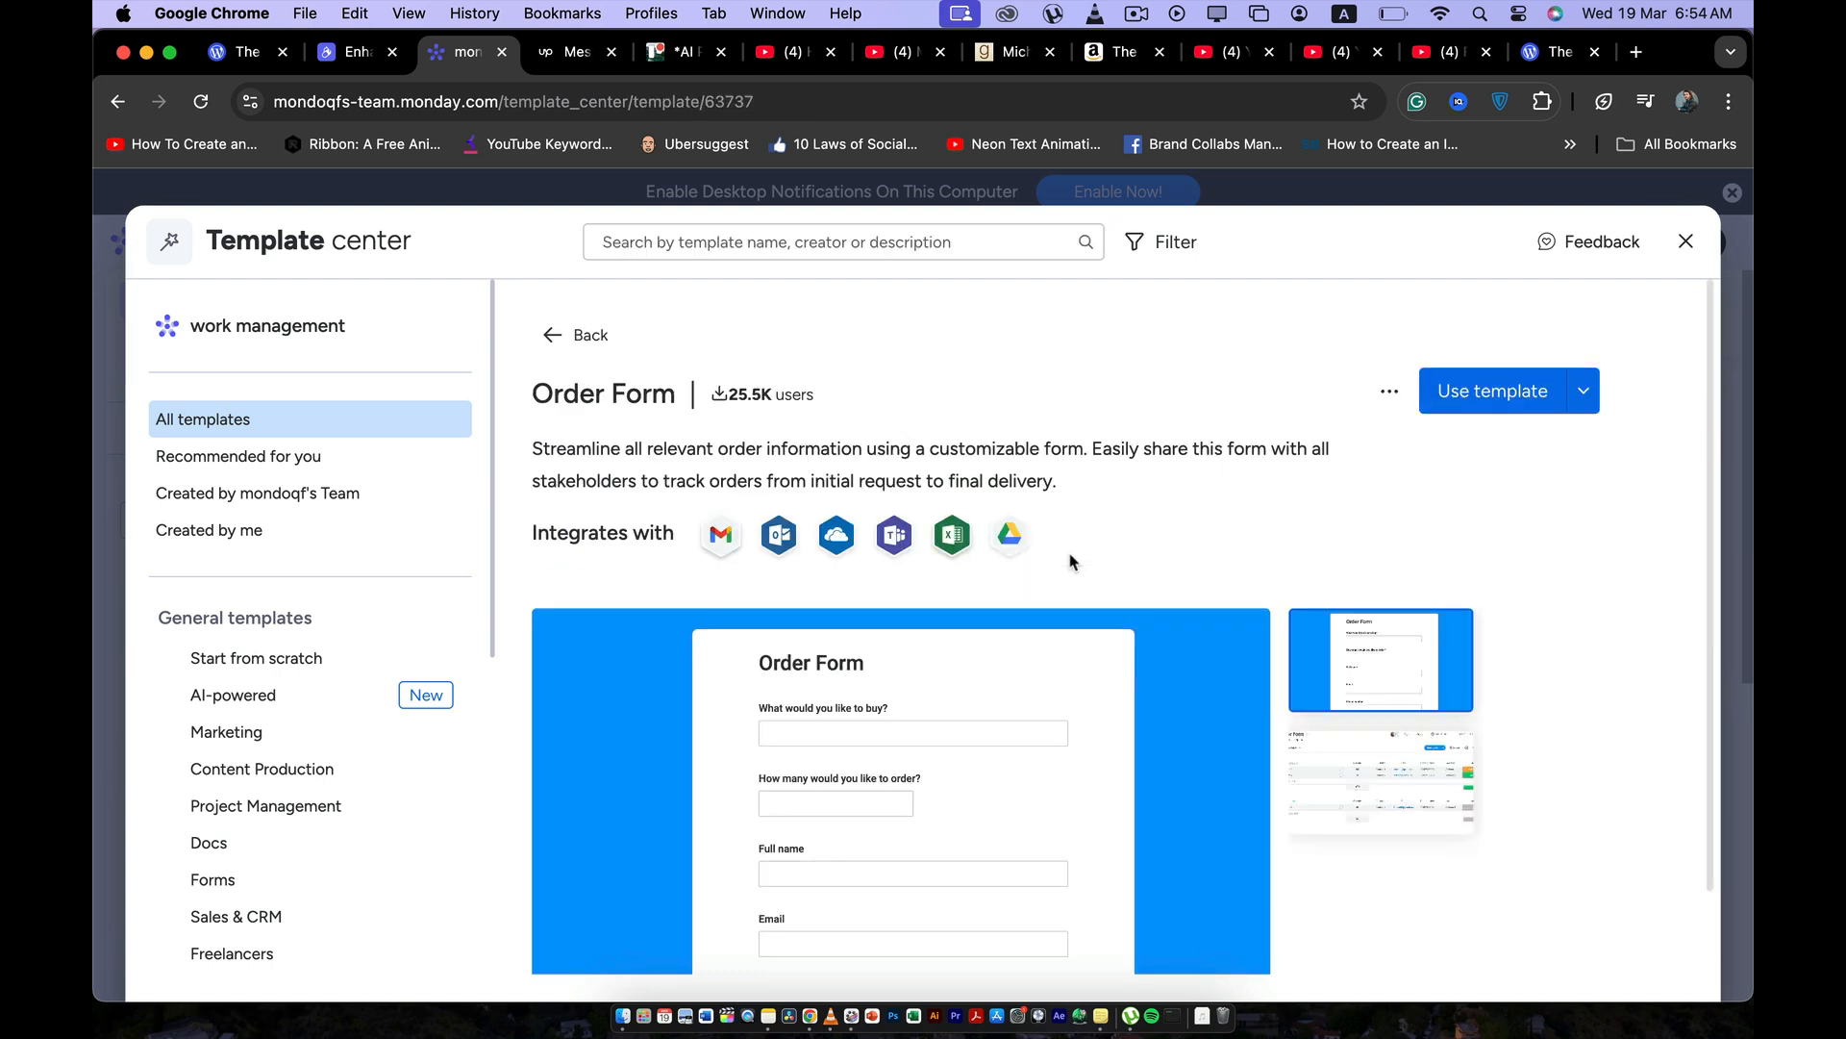
Preview the Order Form template's form and table images, and add the template to the main workspace as a board.
scroll(1059, 608, down, 2)
click(1375, 714)
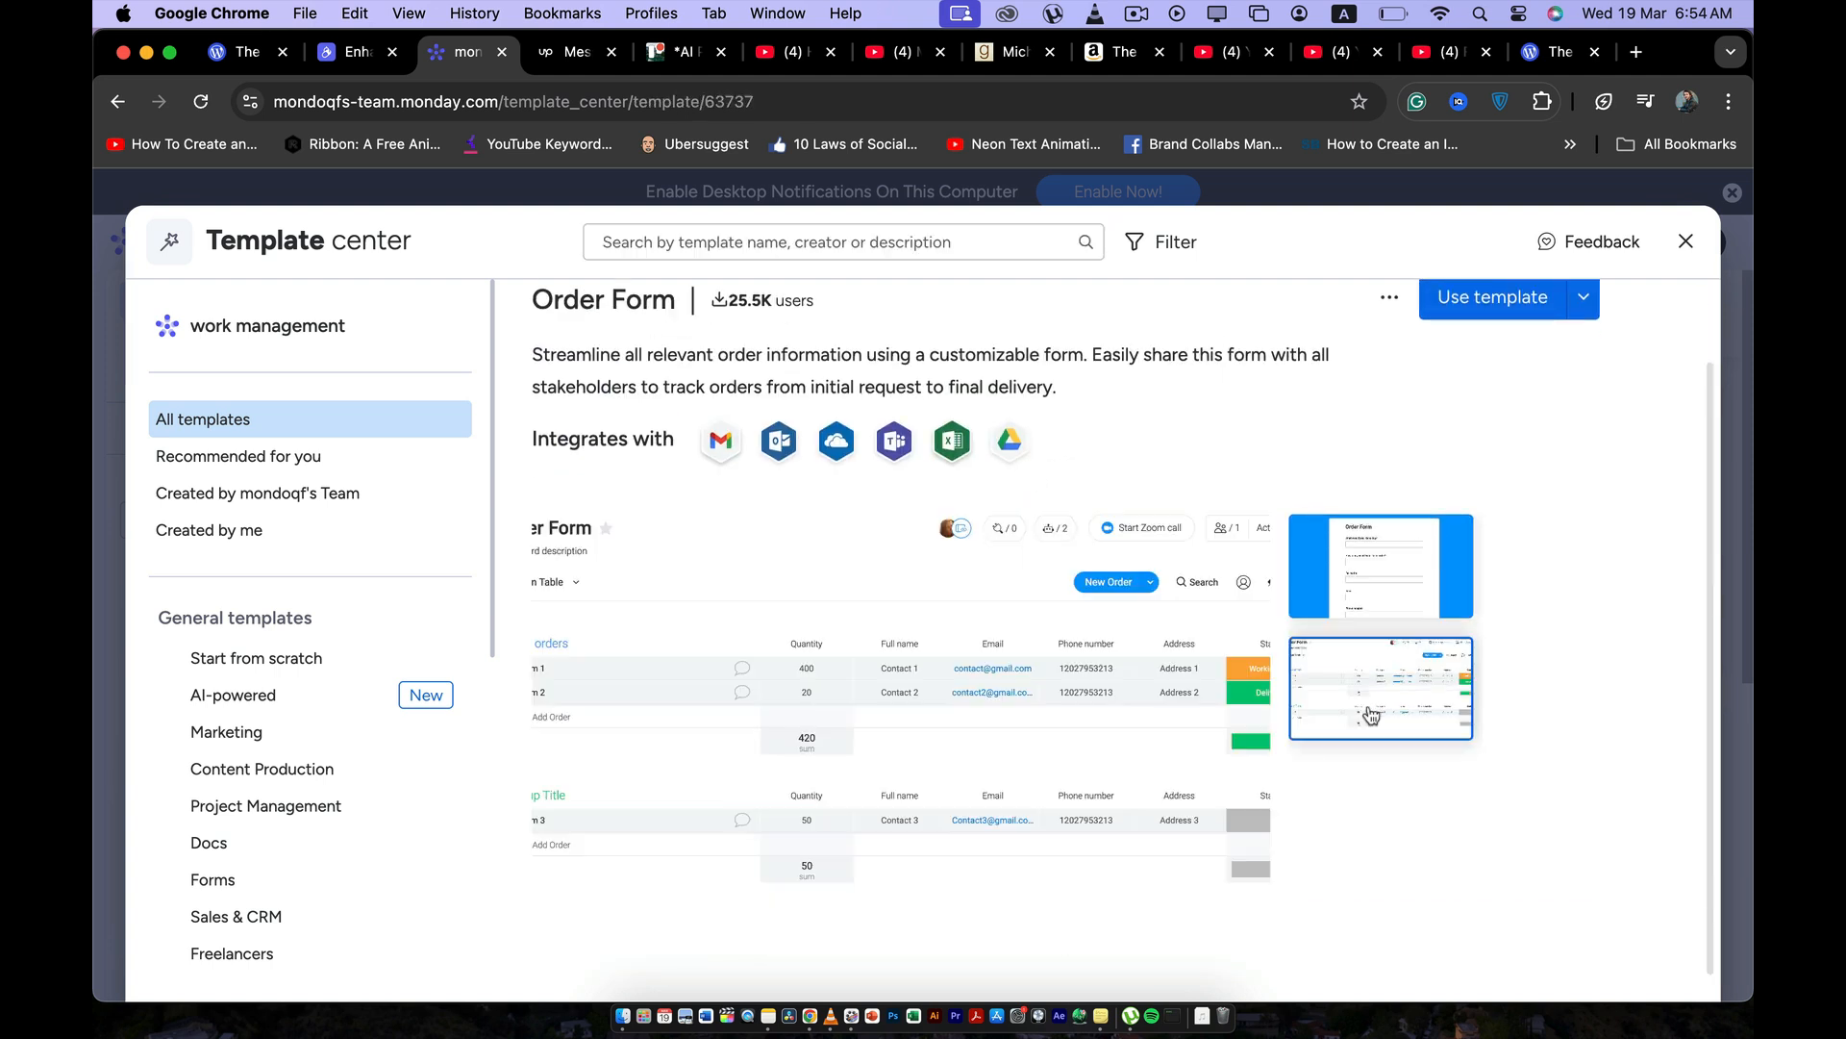
click(1359, 592)
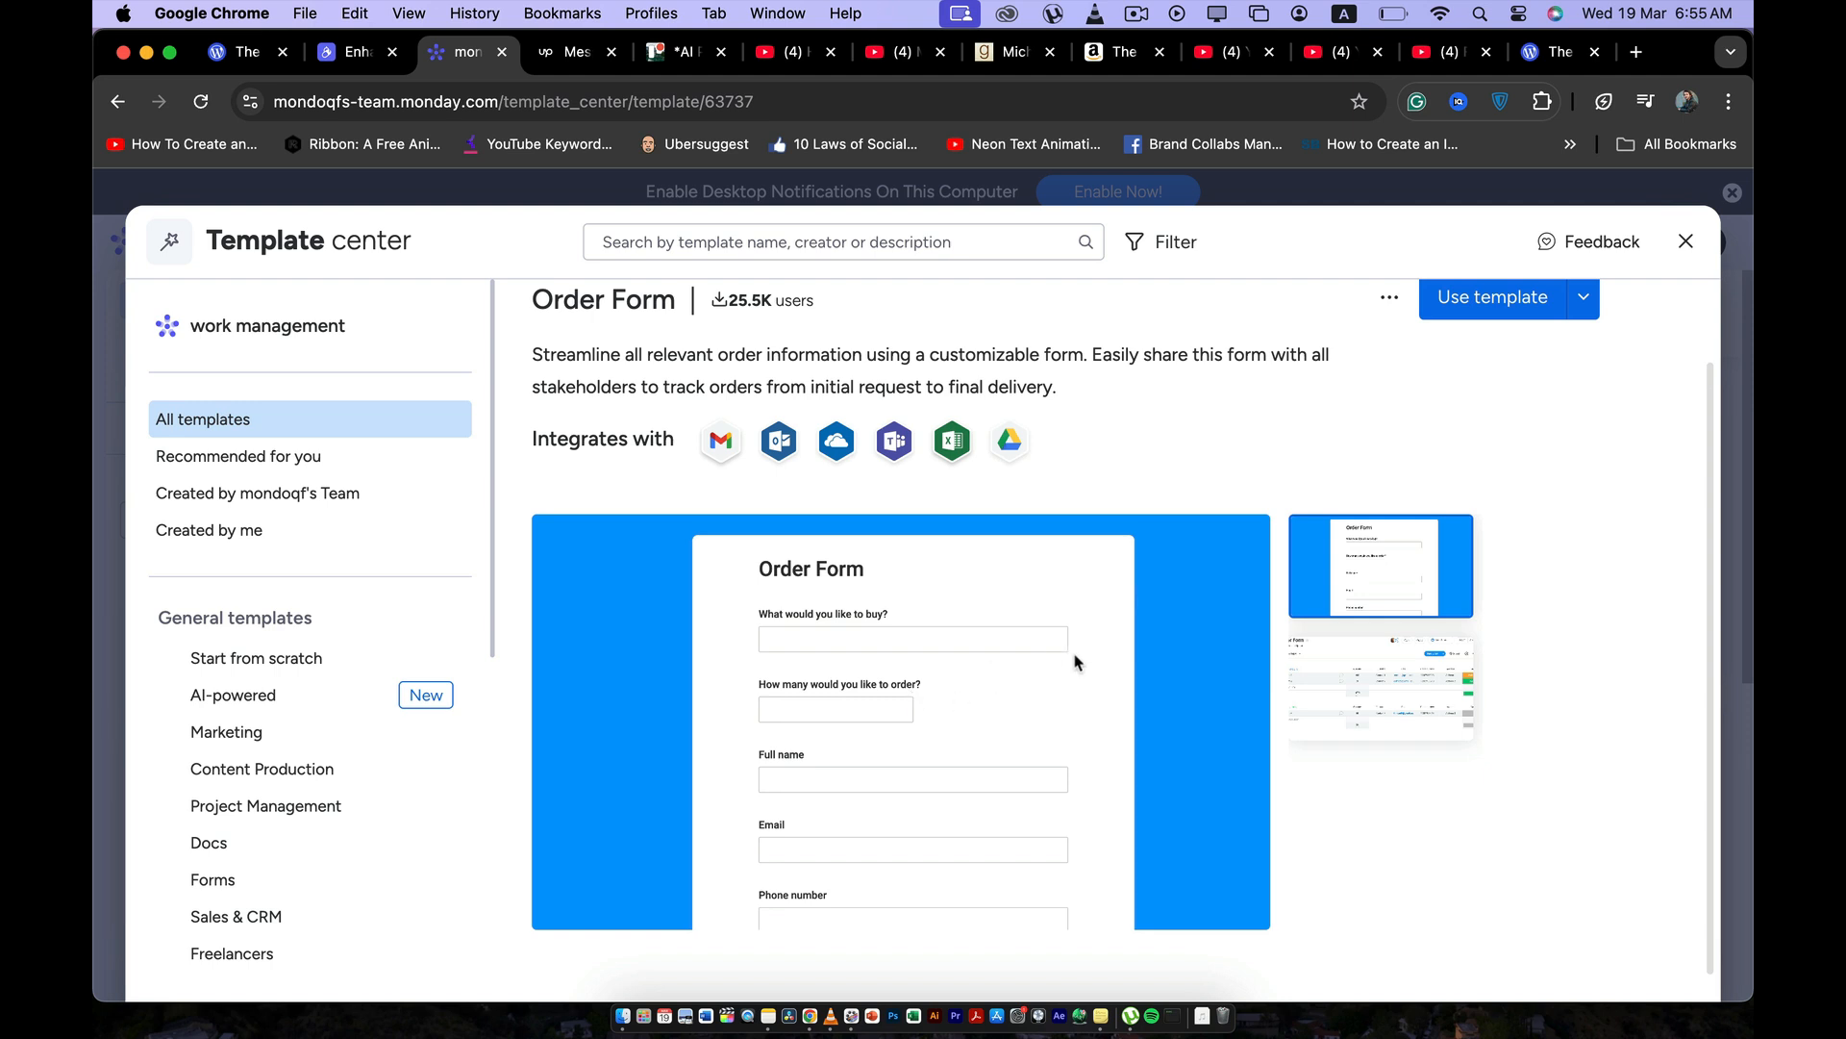
click(1361, 696)
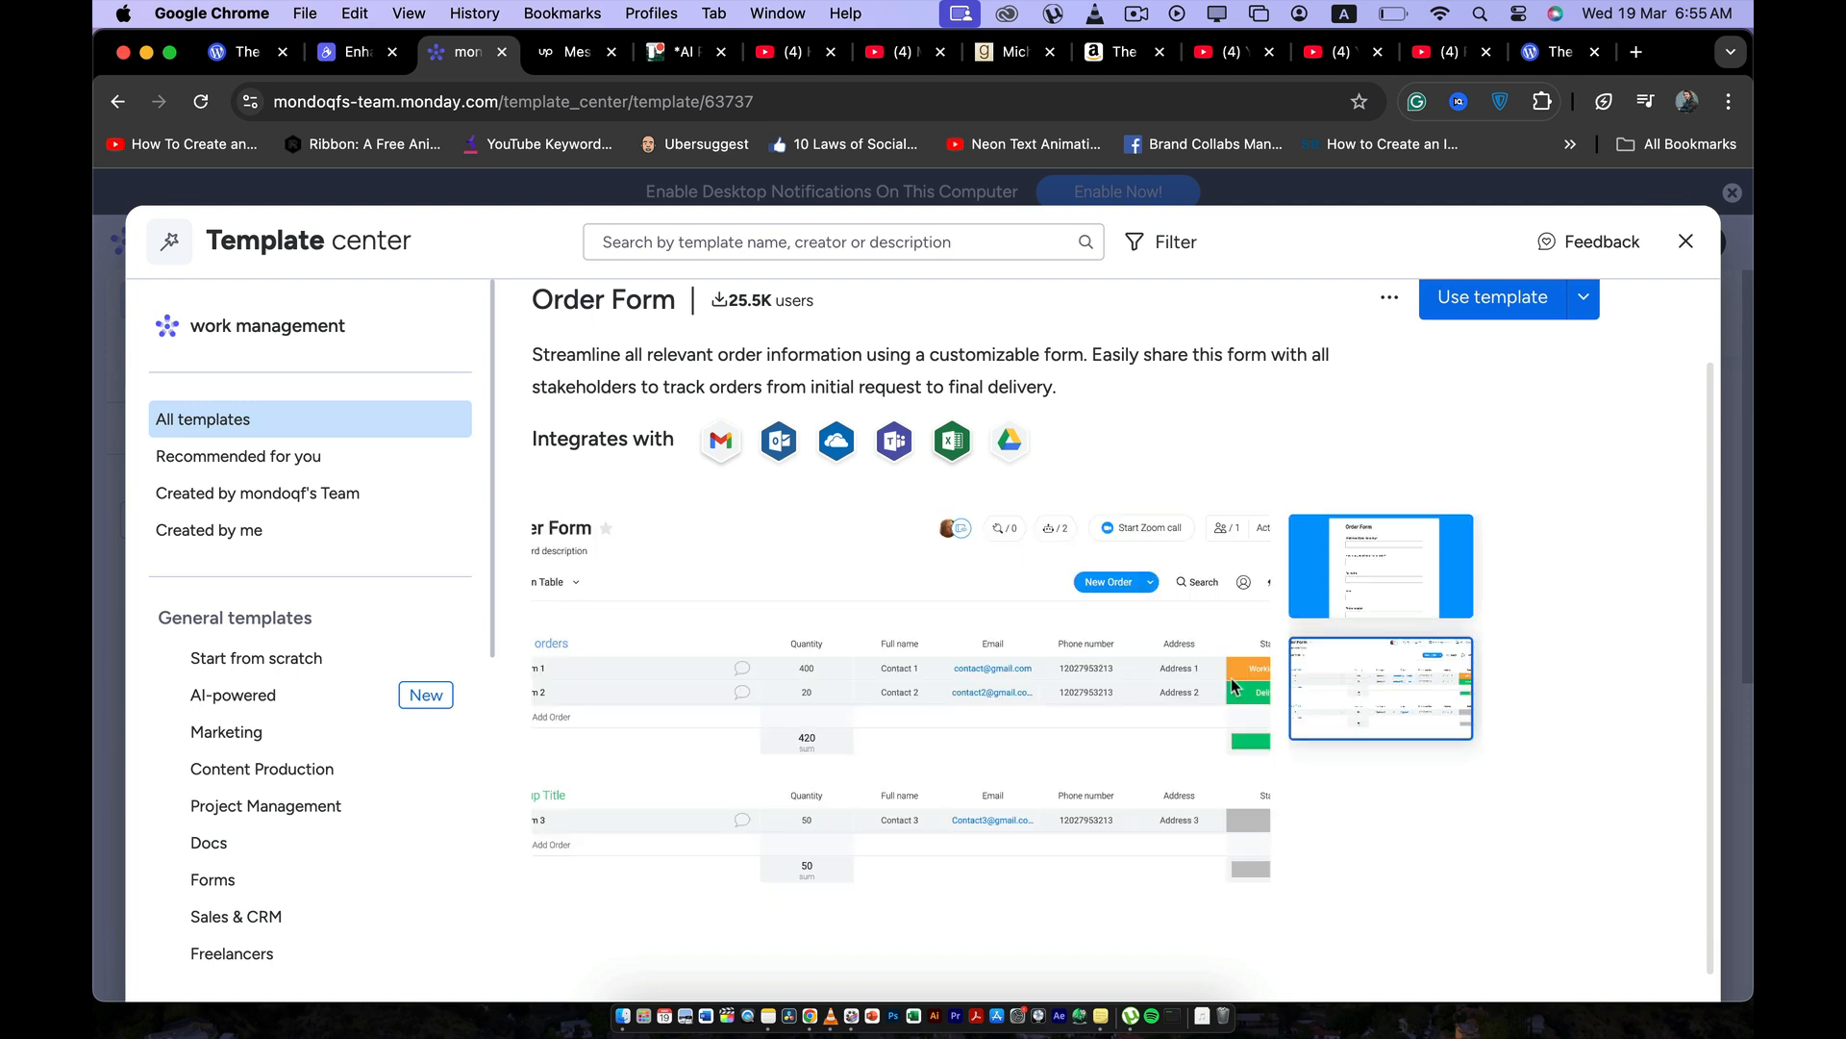
click(1432, 571)
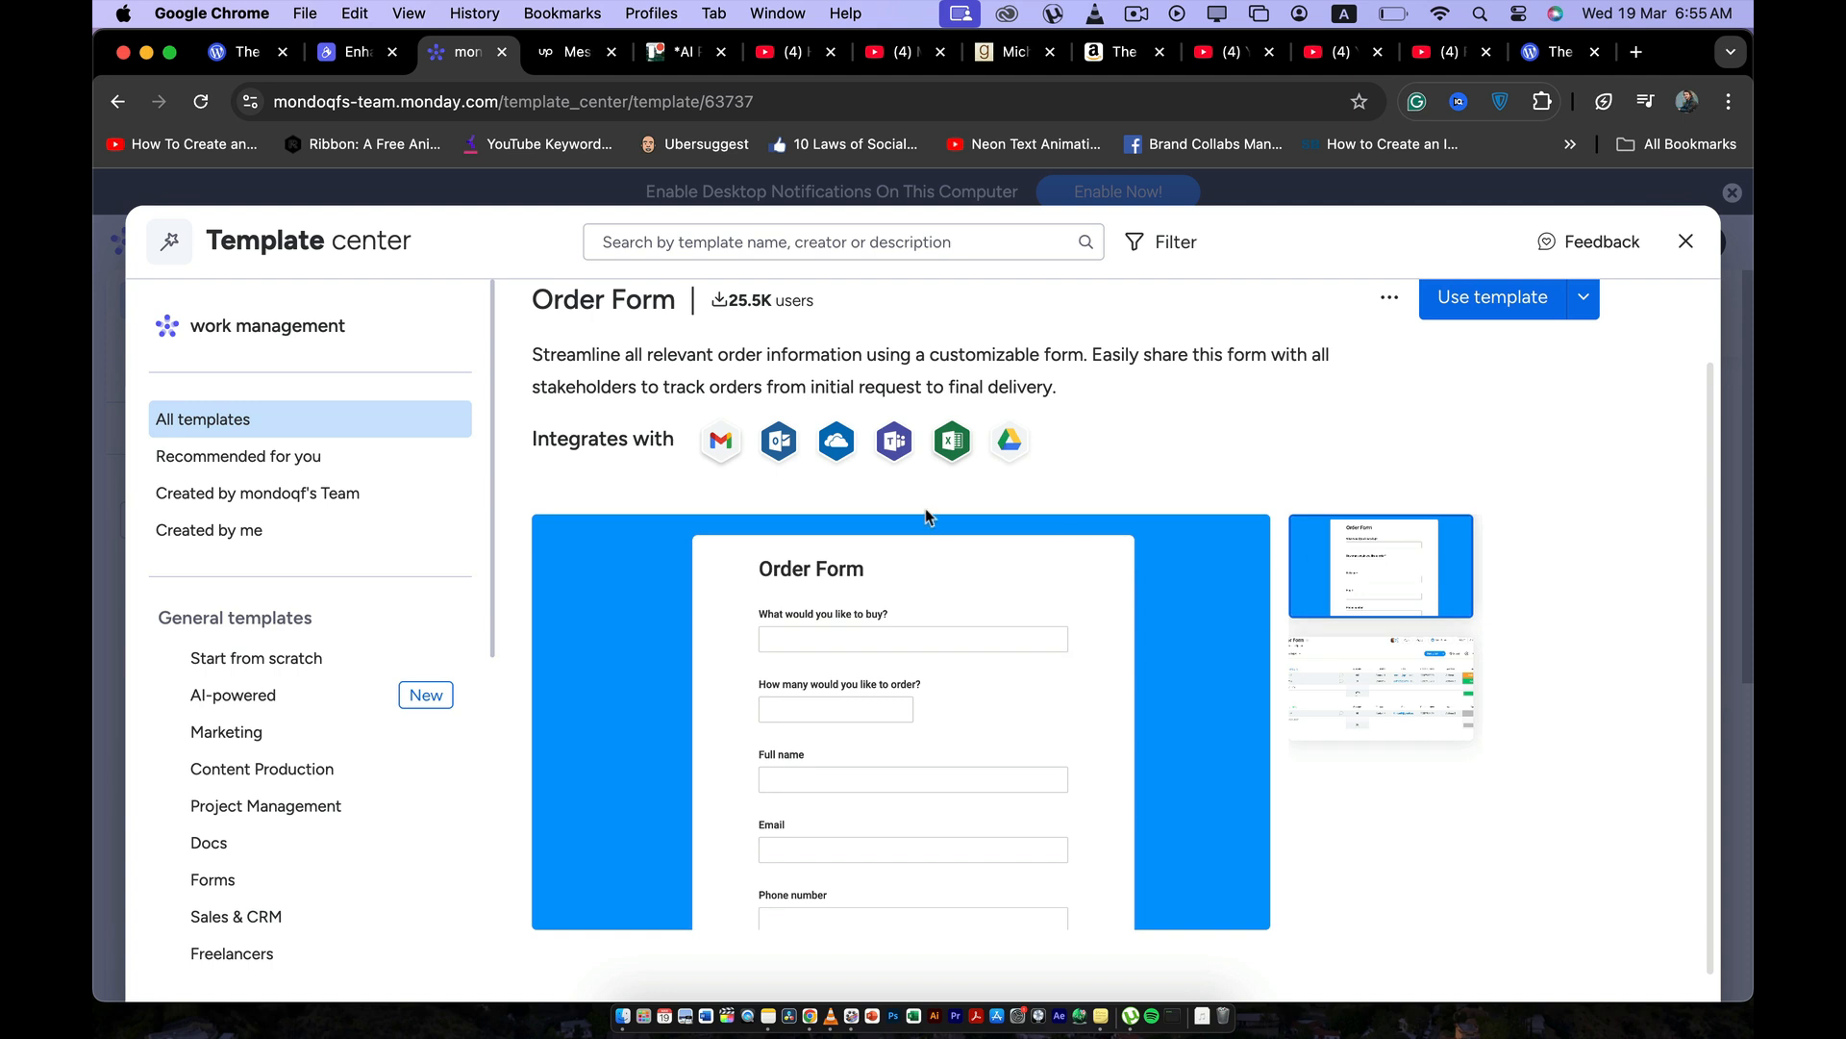
scroll(919, 513, up, 2)
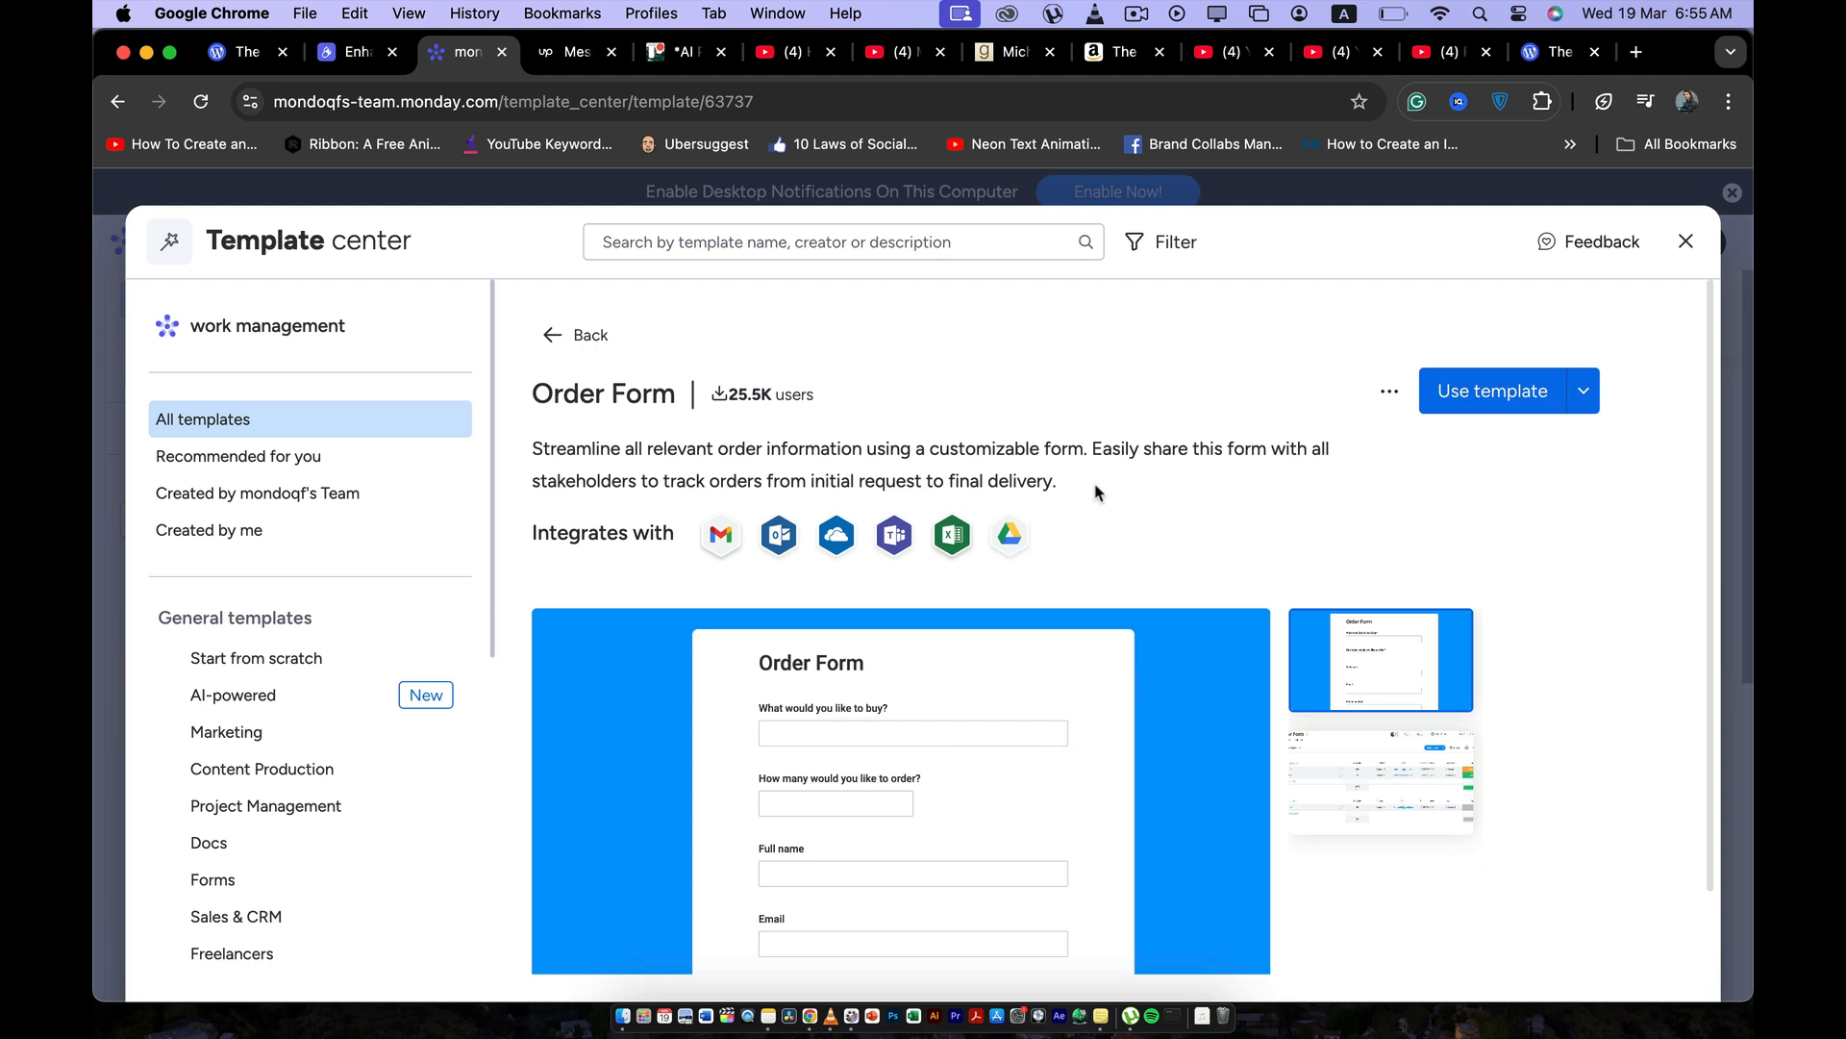
click(1492, 394)
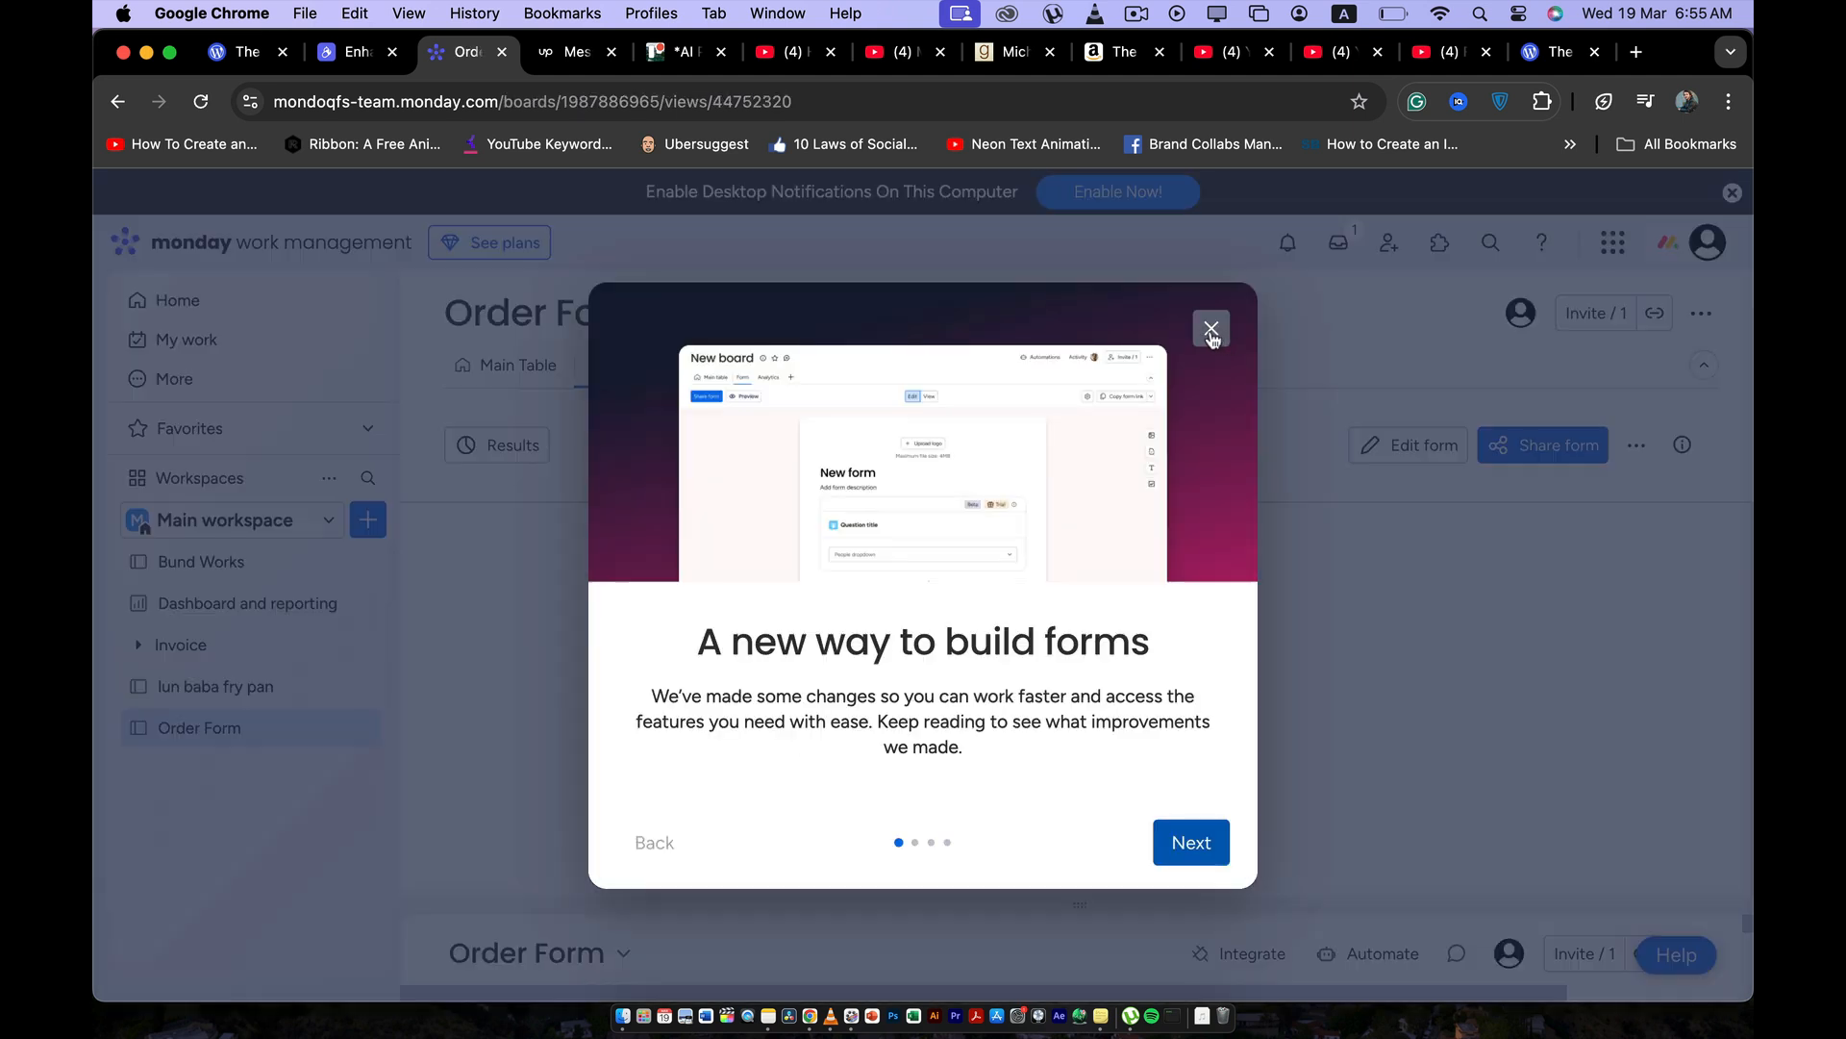
click(1211, 330)
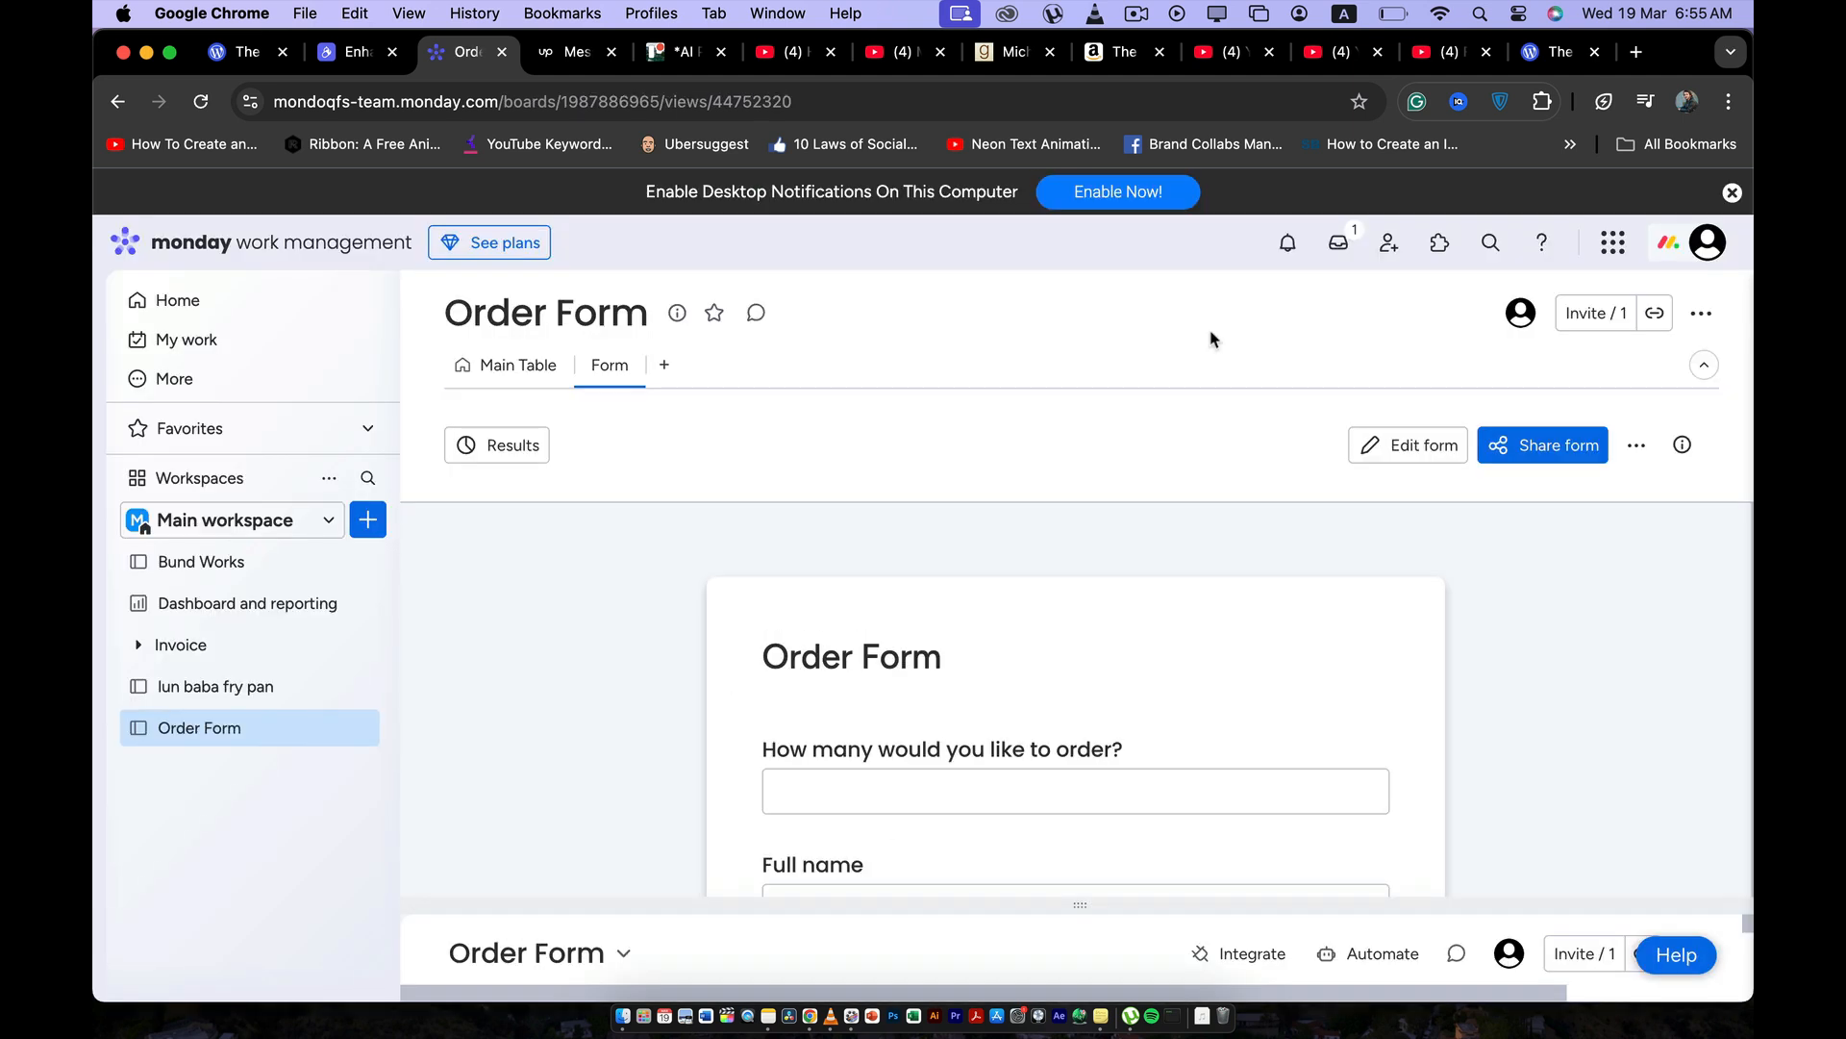
Review the Order Form's questions from the order quantity down to the address field and the submit option.
scroll(982, 527, down, 2)
scroll(978, 527, up, 2)
scroll(968, 676, down, 2)
scroll(1064, 660, down, 2)
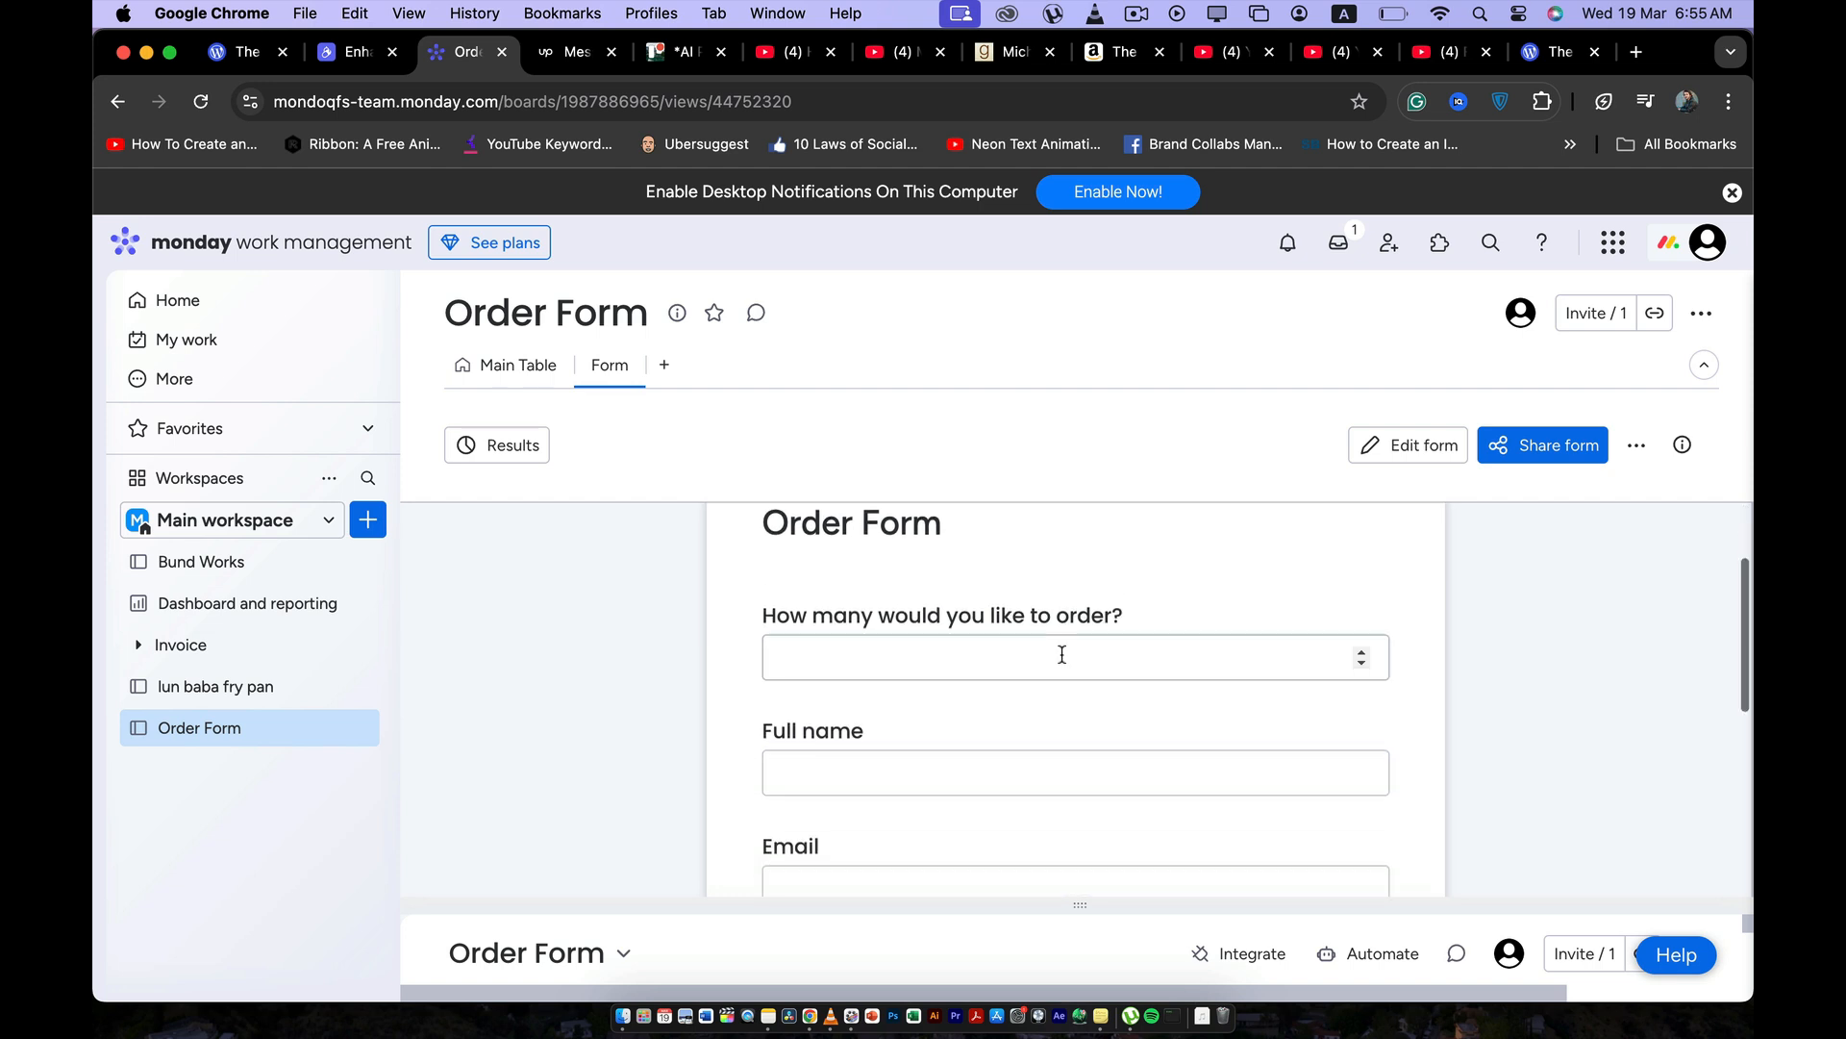
click(963, 651)
scroll(965, 656, down, 1)
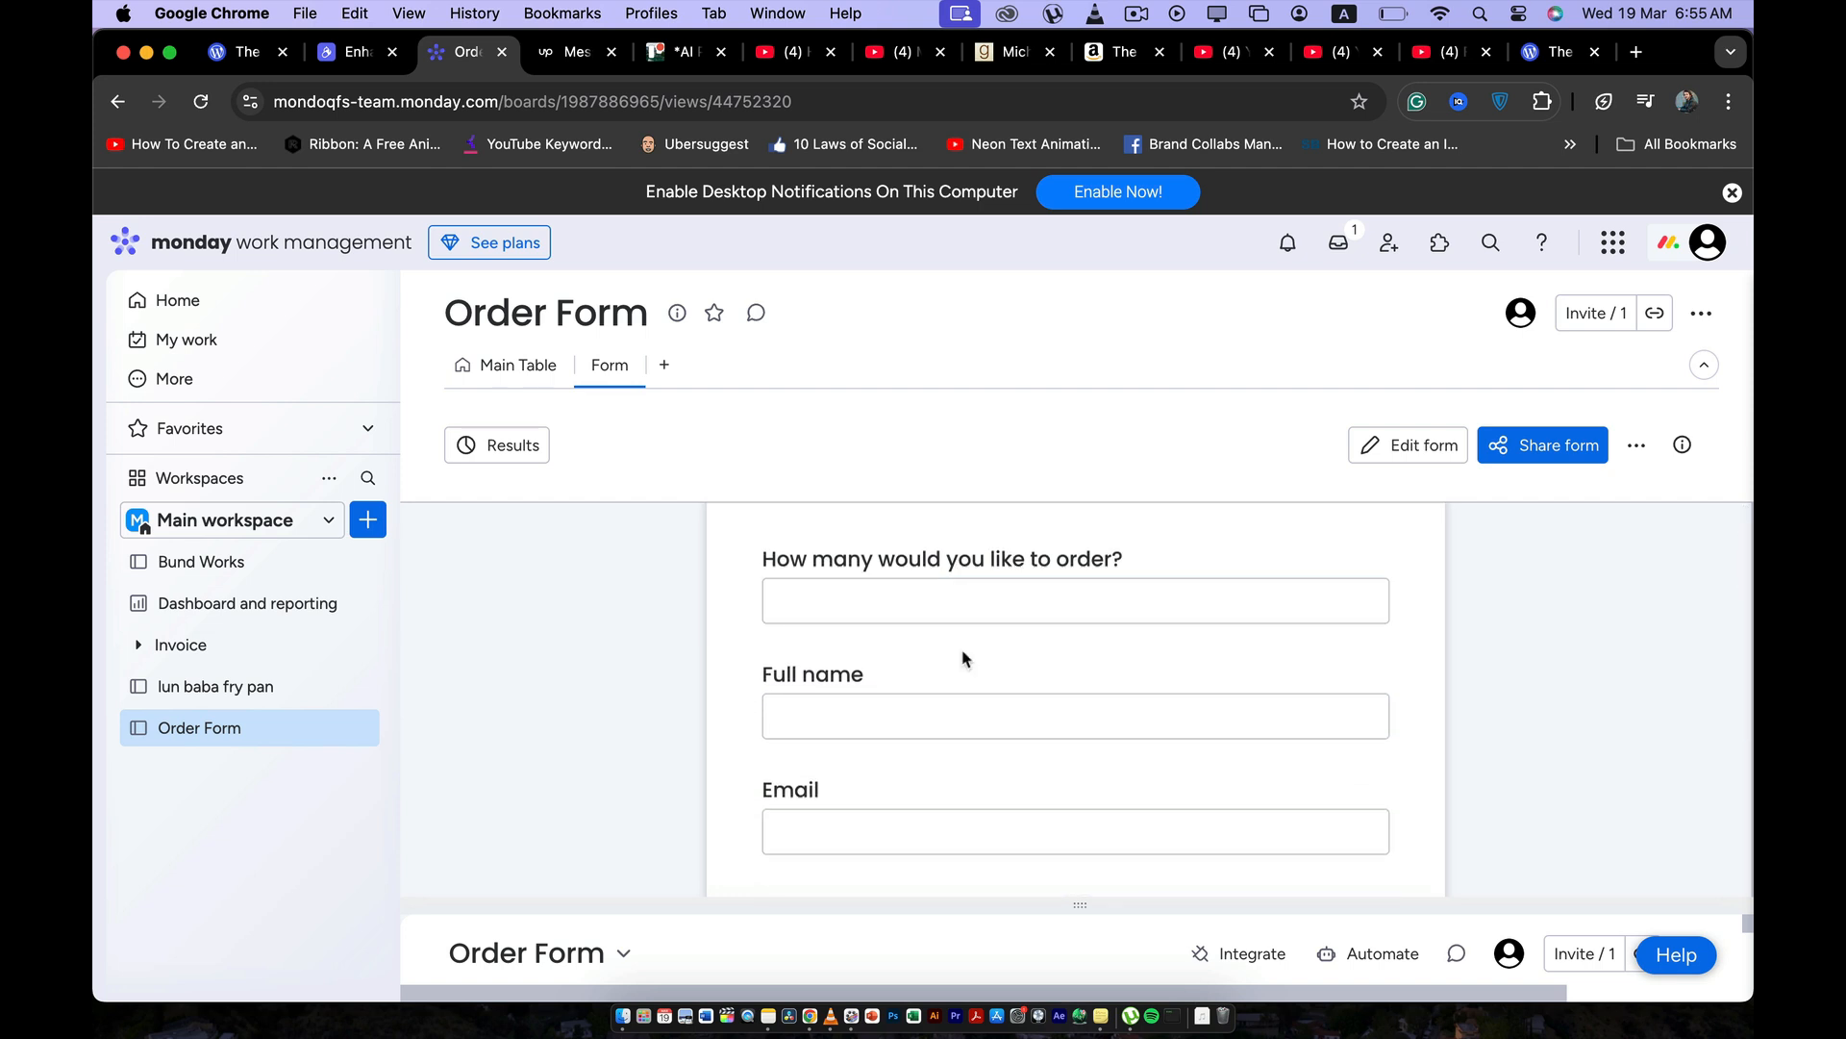
scroll(1056, 618, up, 1)
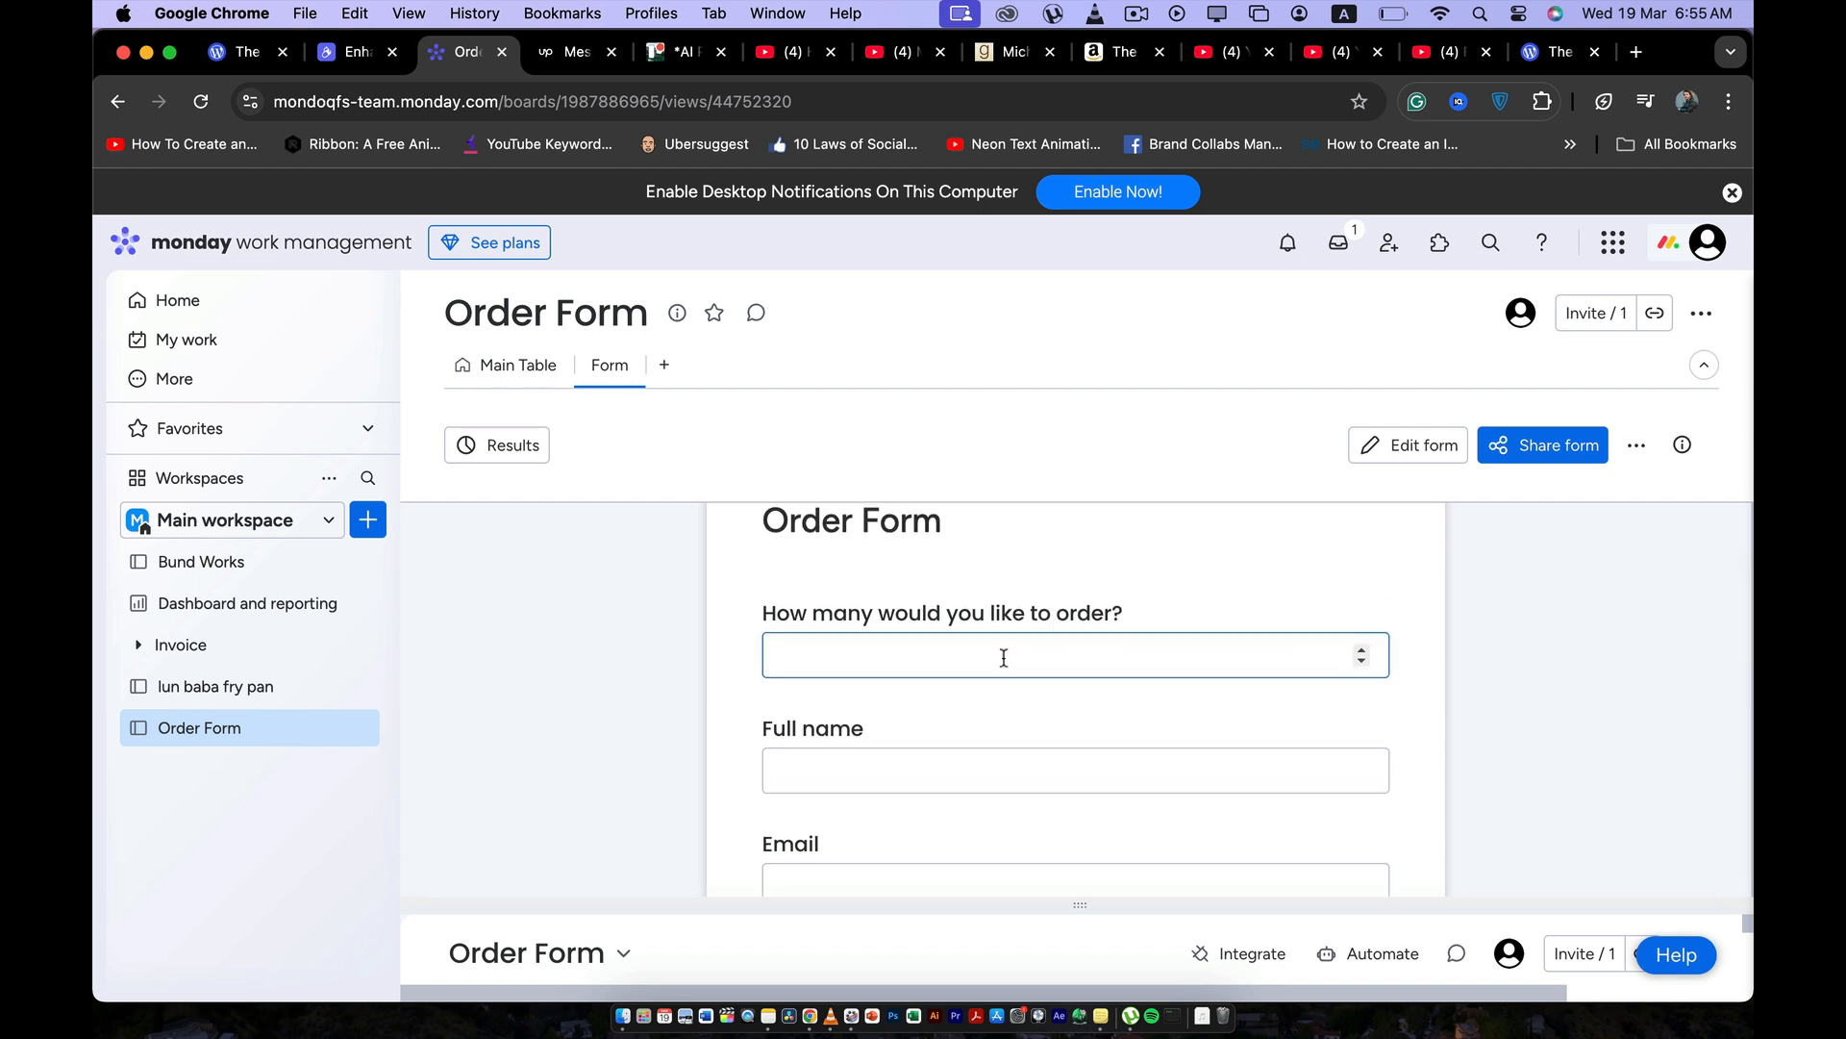
scroll(1078, 655, down, 2)
click(940, 668)
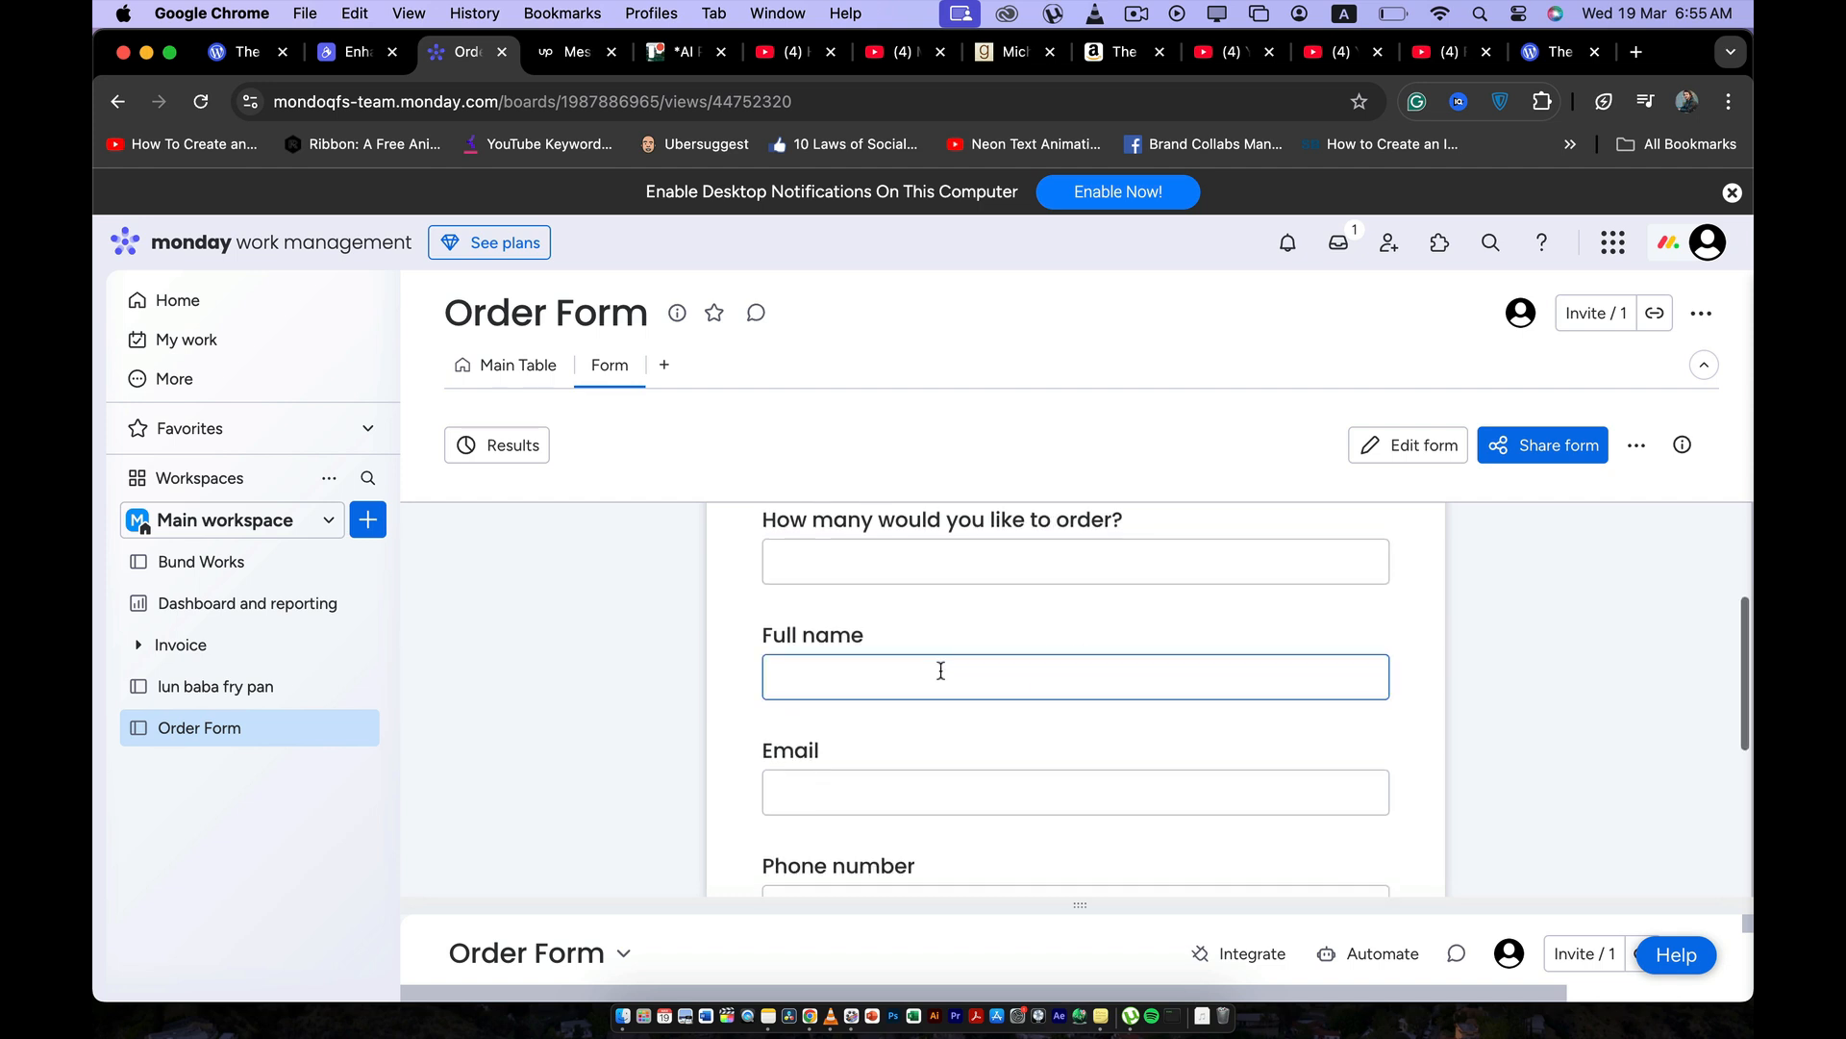
scroll(940, 670, down, 1)
scroll(904, 689, down, 3)
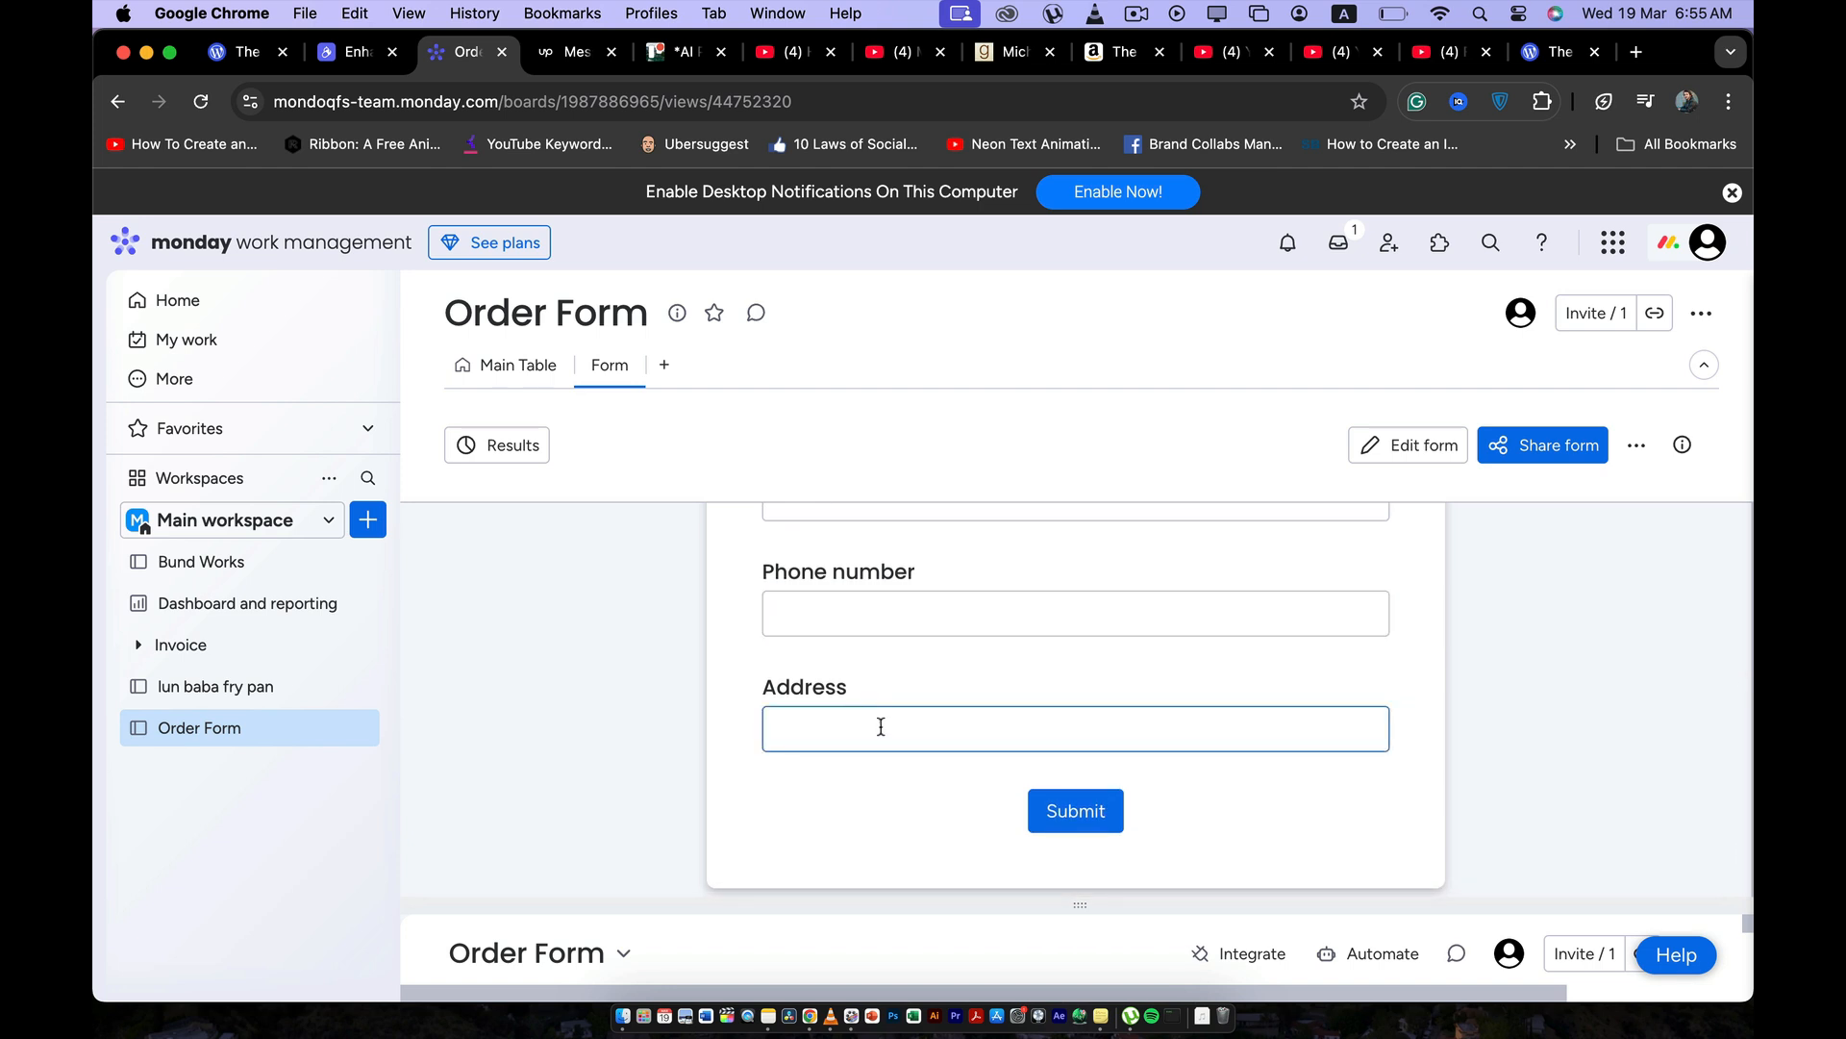
scroll(881, 726, up, 3)
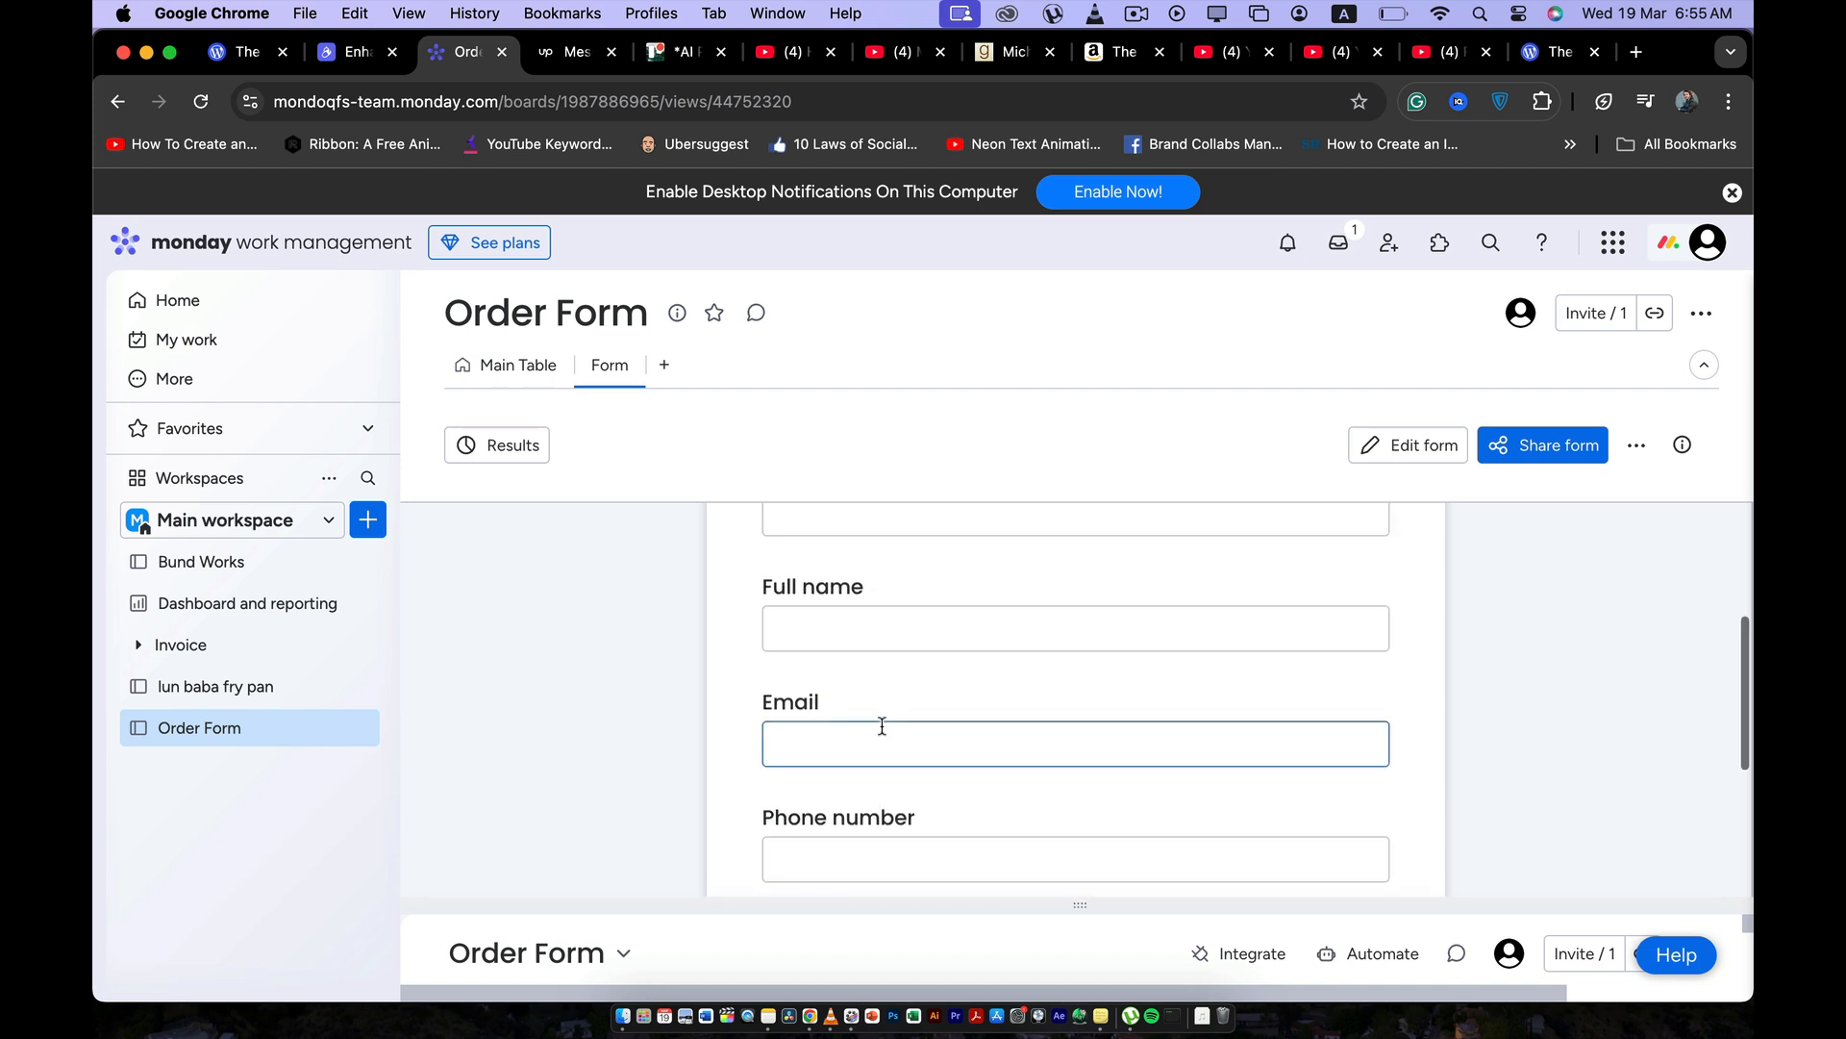
scroll(882, 726, up, 3)
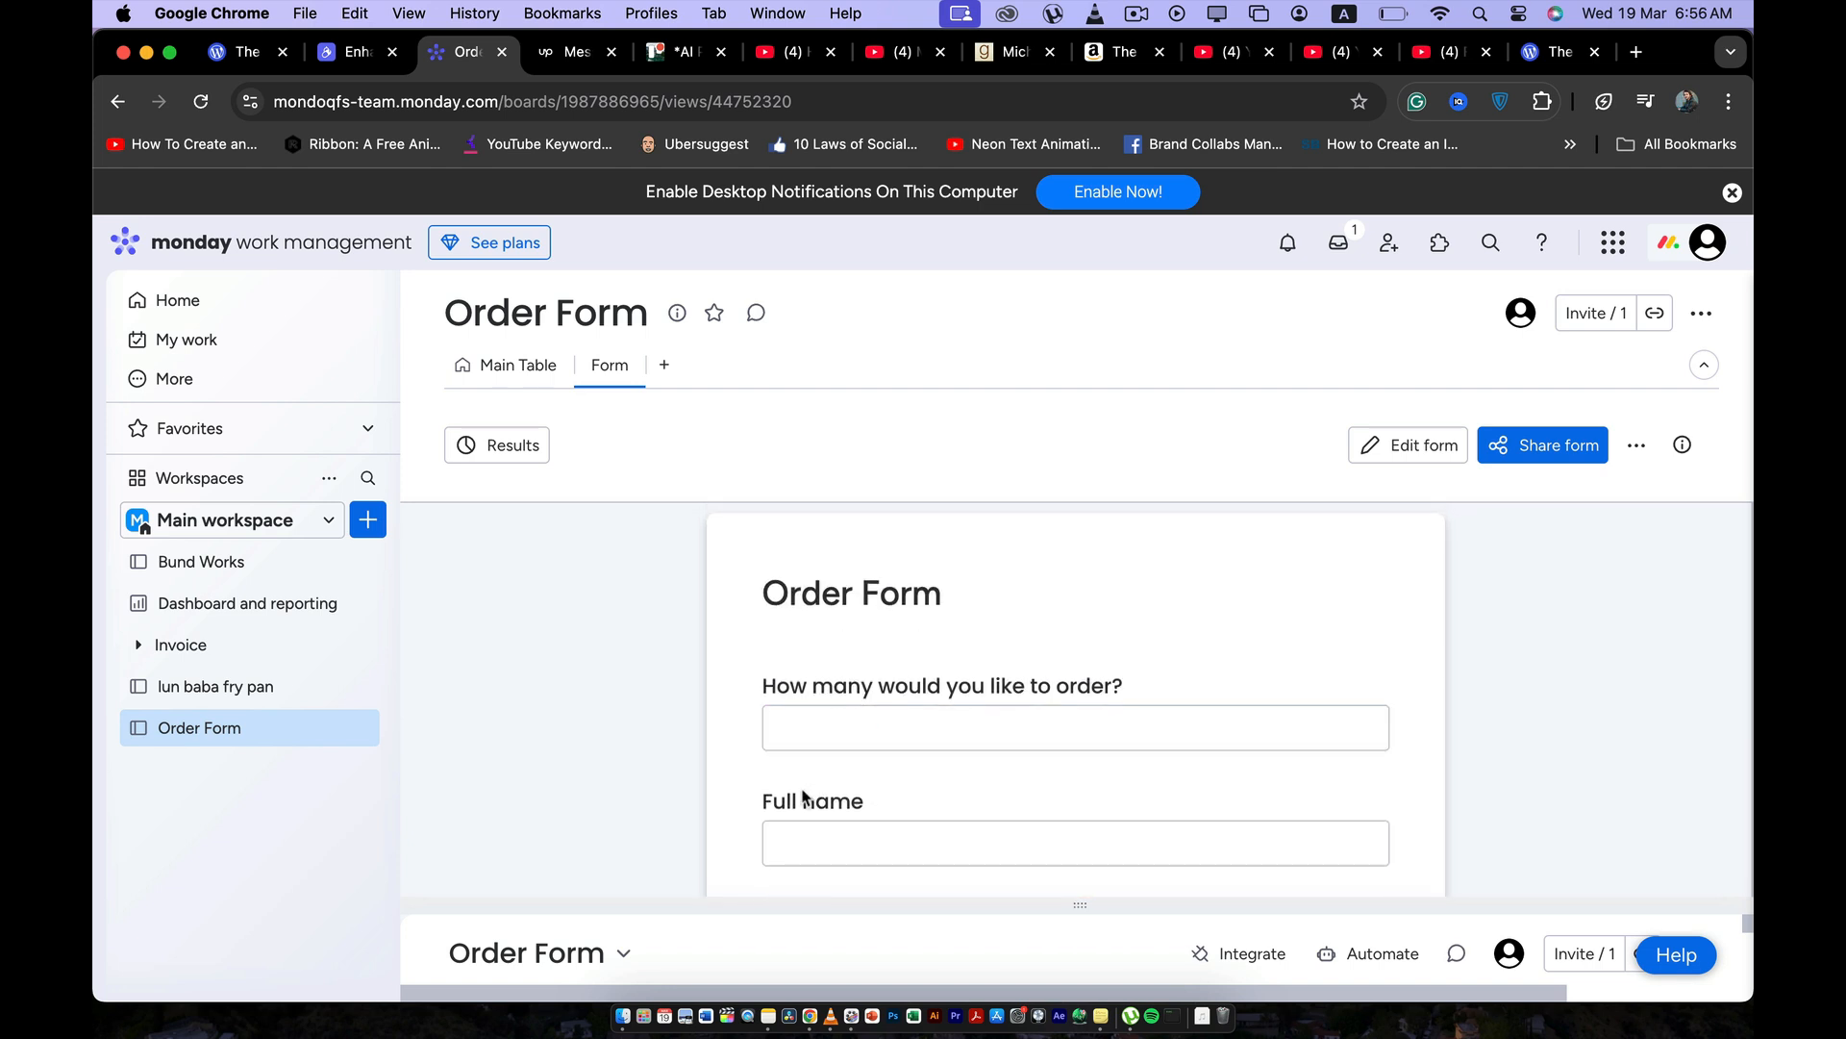
scroll(903, 709, down, 1)
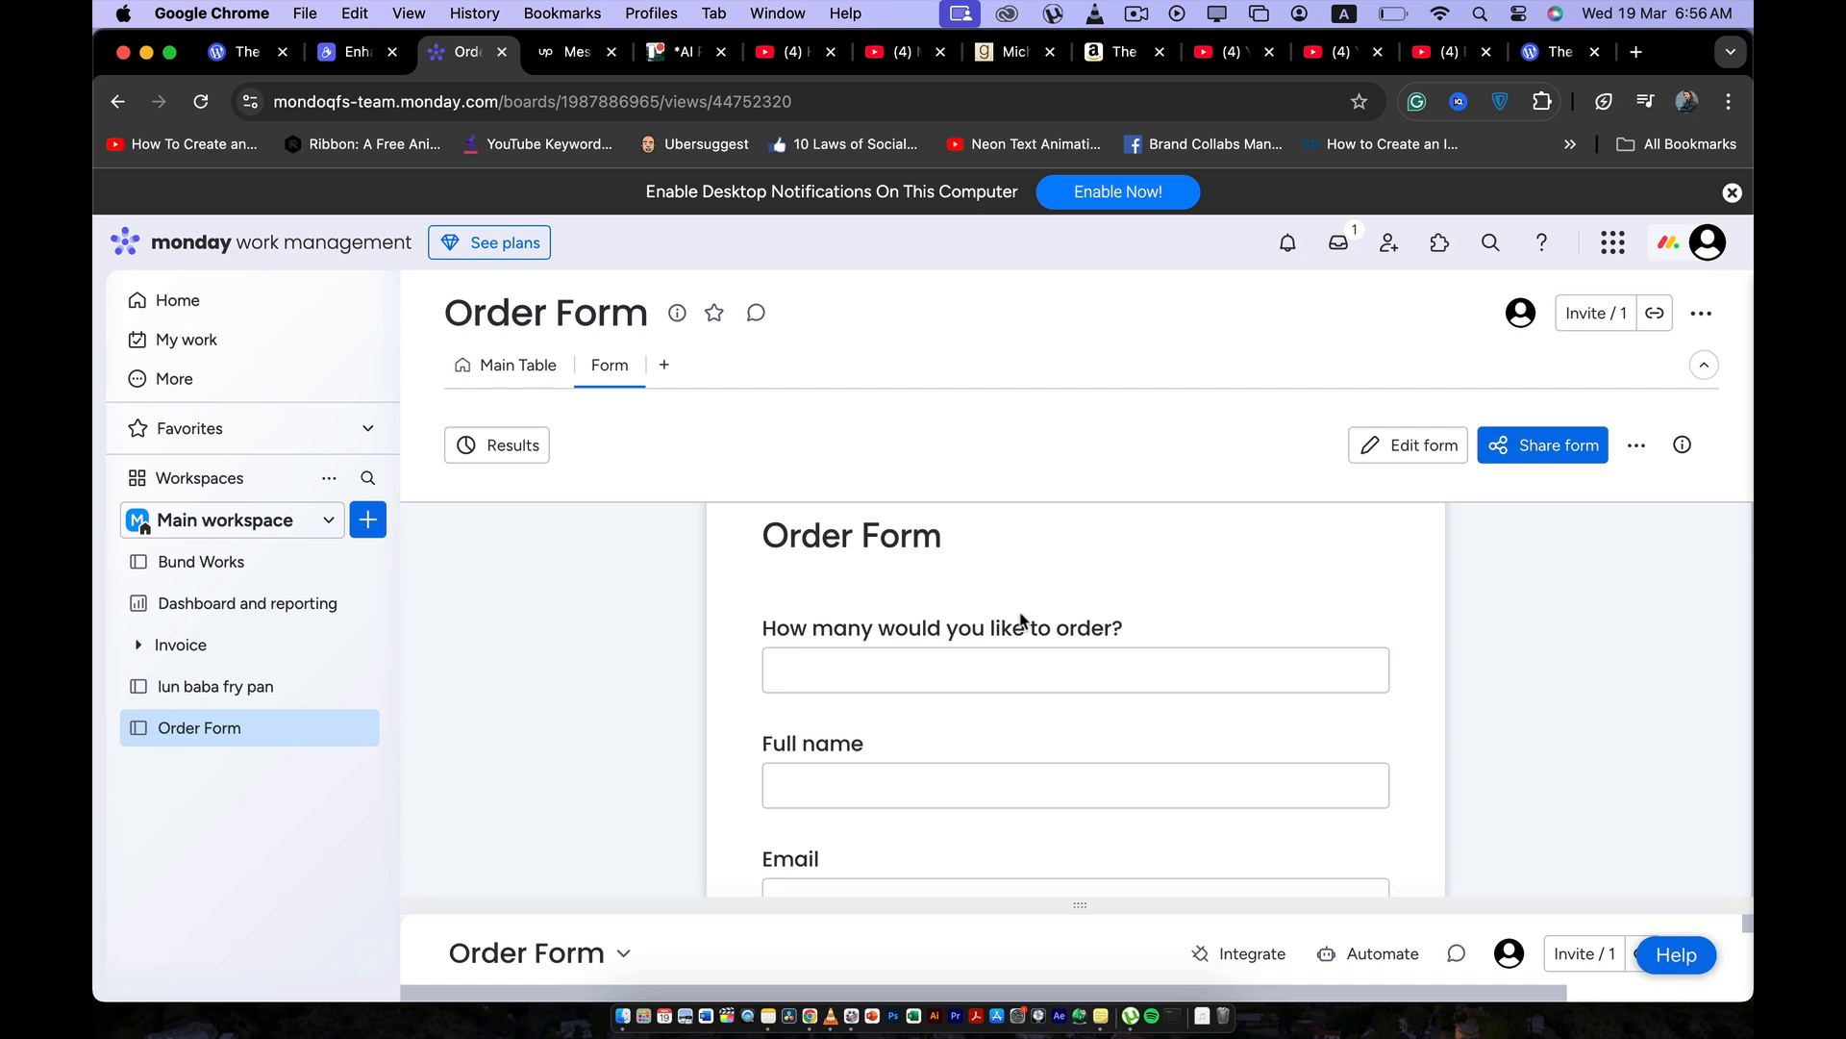
Switch to the Order Form board's main table and check the status options available for Item 1.
click(496, 364)
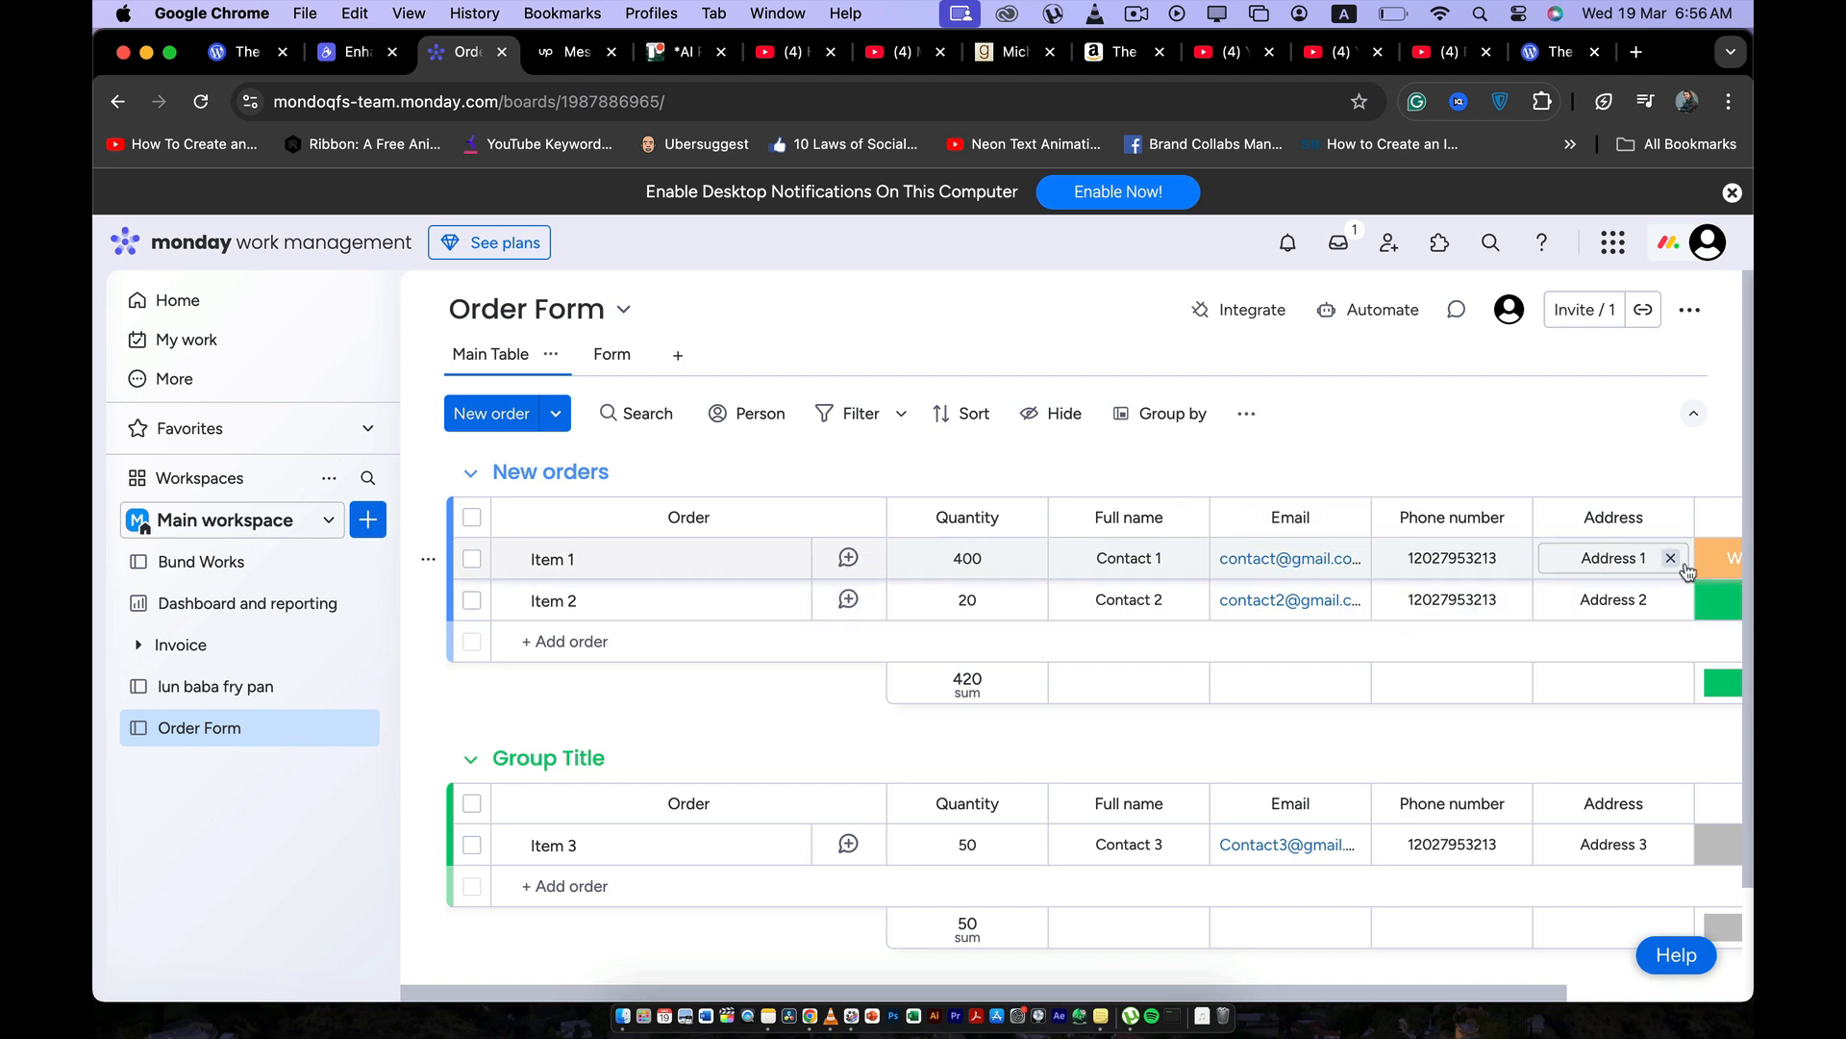
scroll(1517, 529, right, 4)
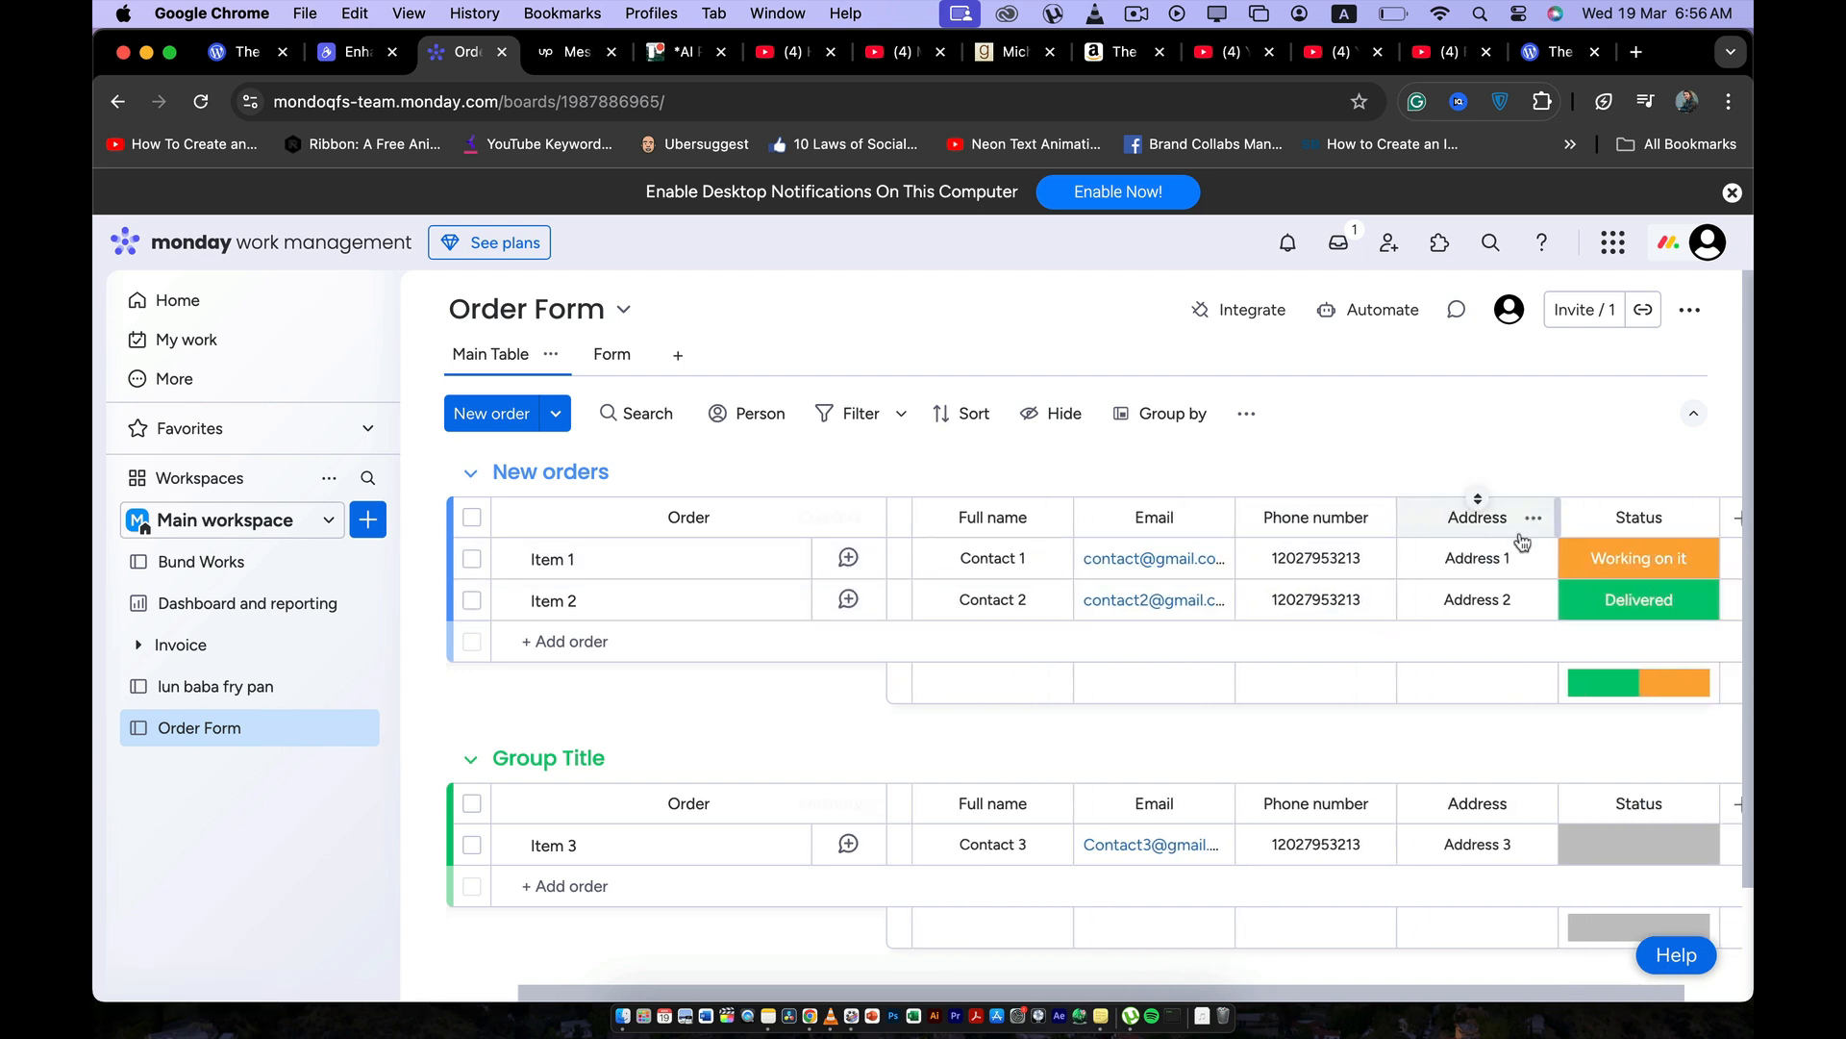
click(1574, 577)
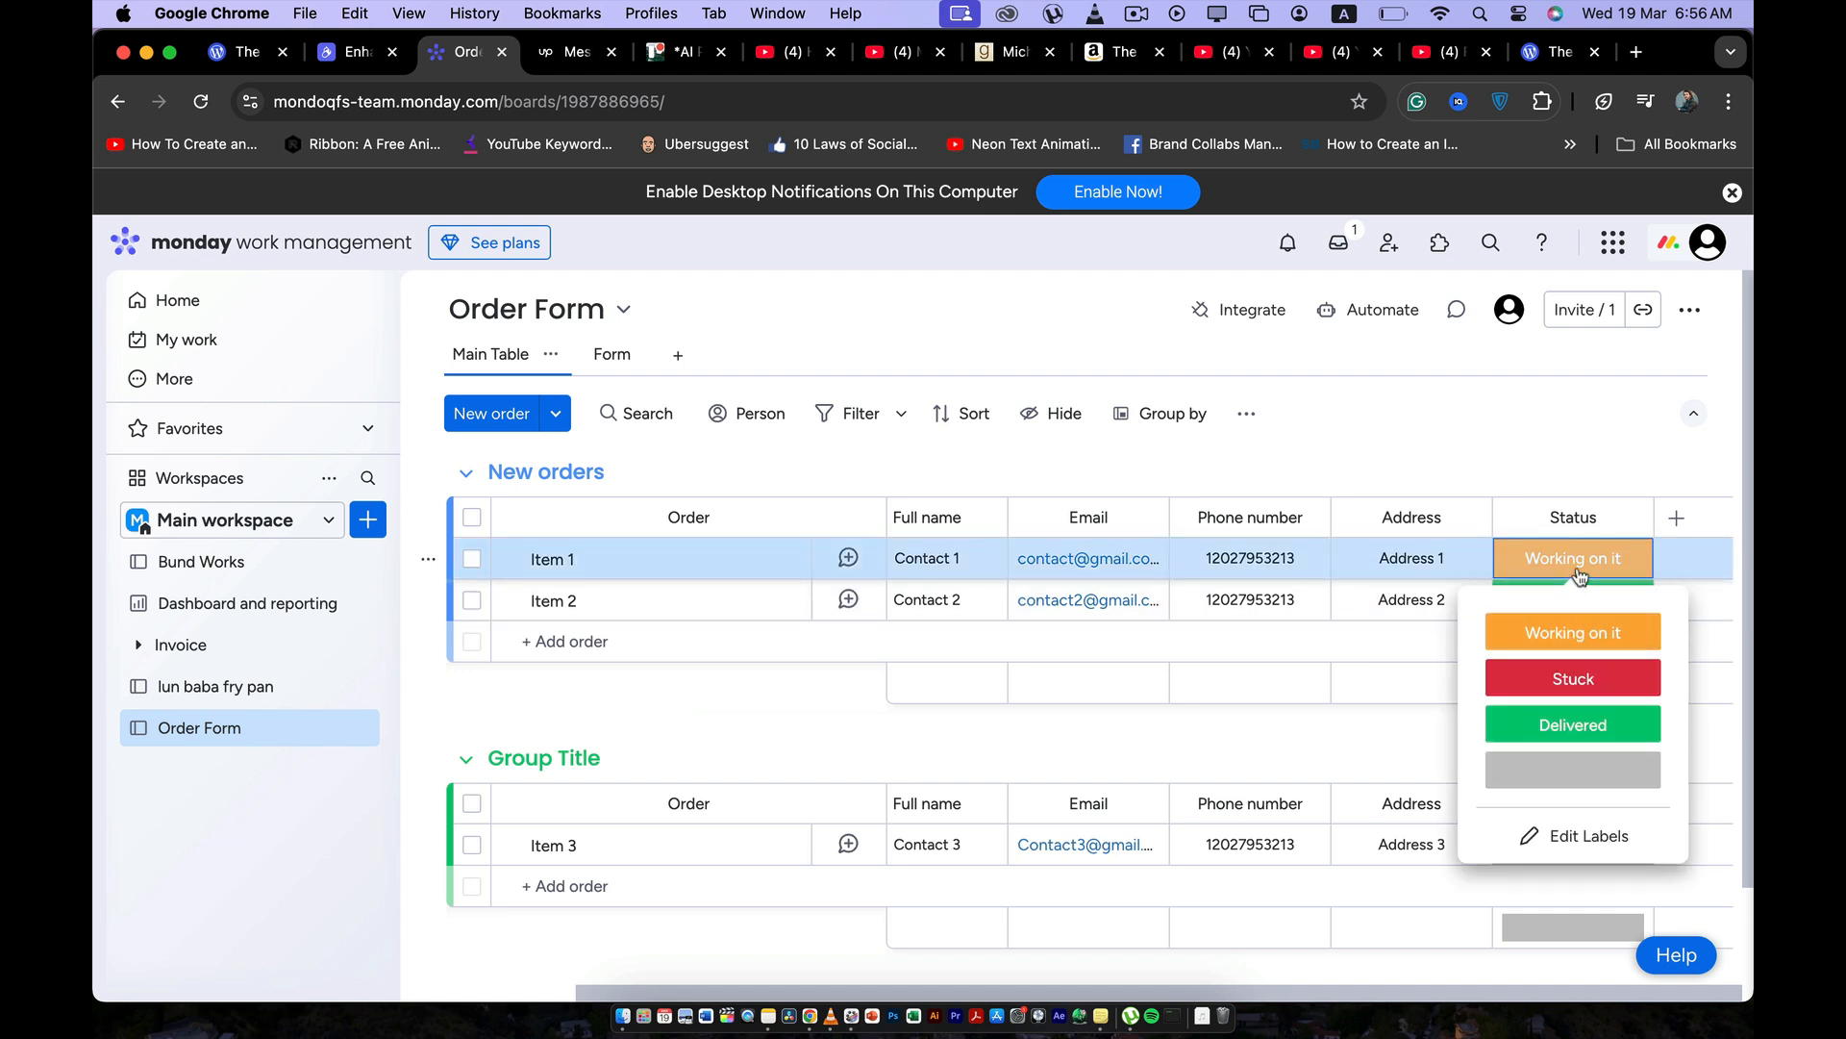
click(1577, 574)
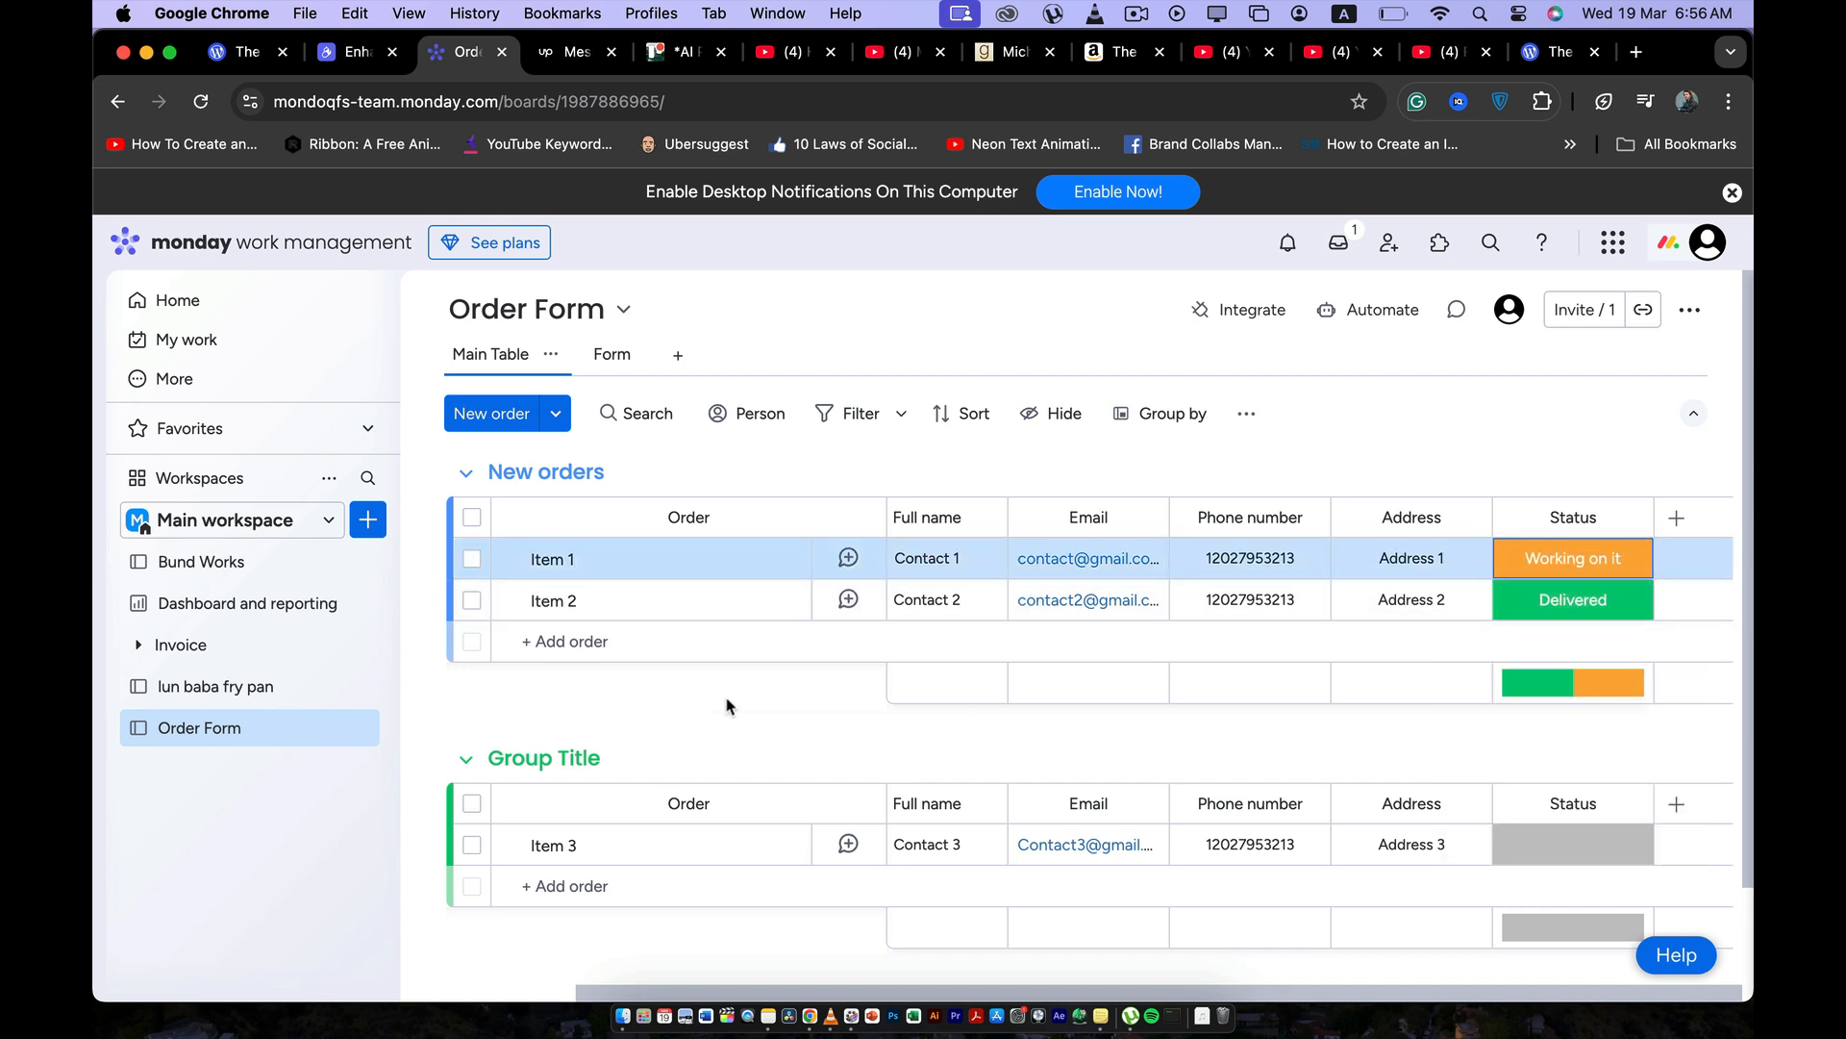
Rename the second group, "Group Title", to "Delivered orders".
scroll(728, 706, down, 2)
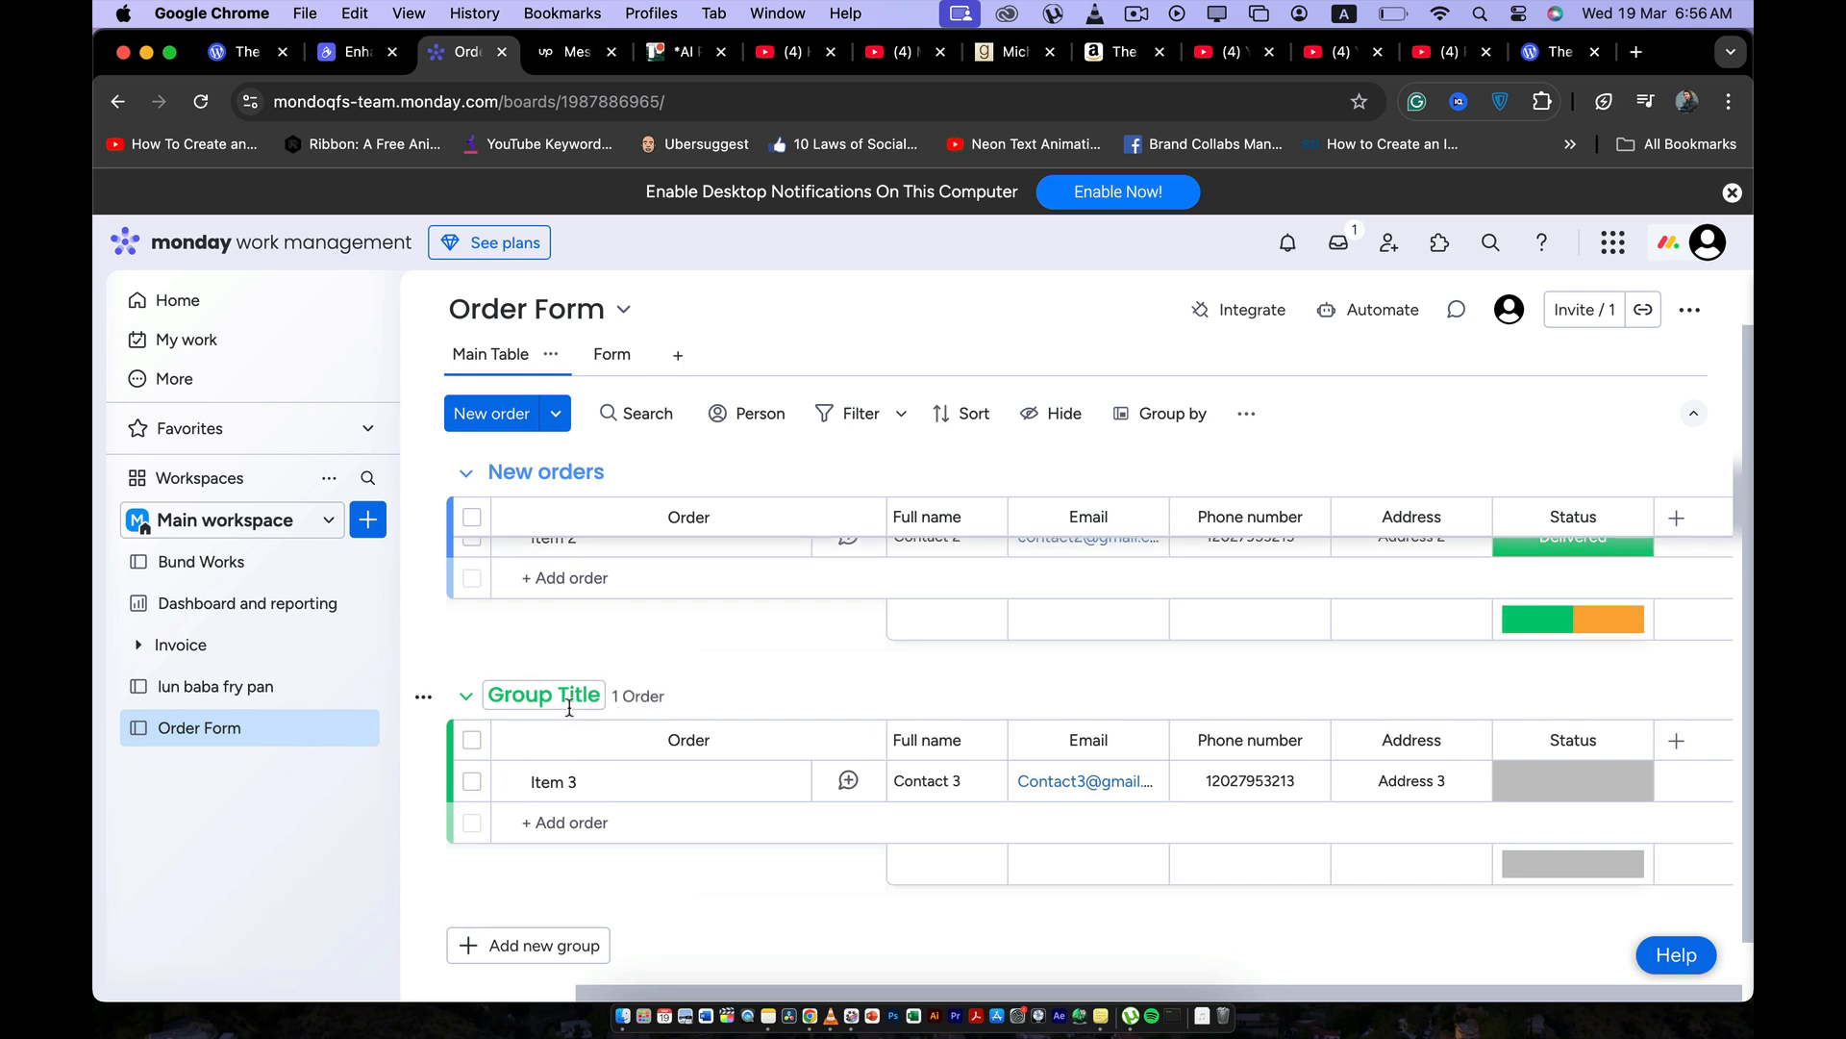
click(558, 706)
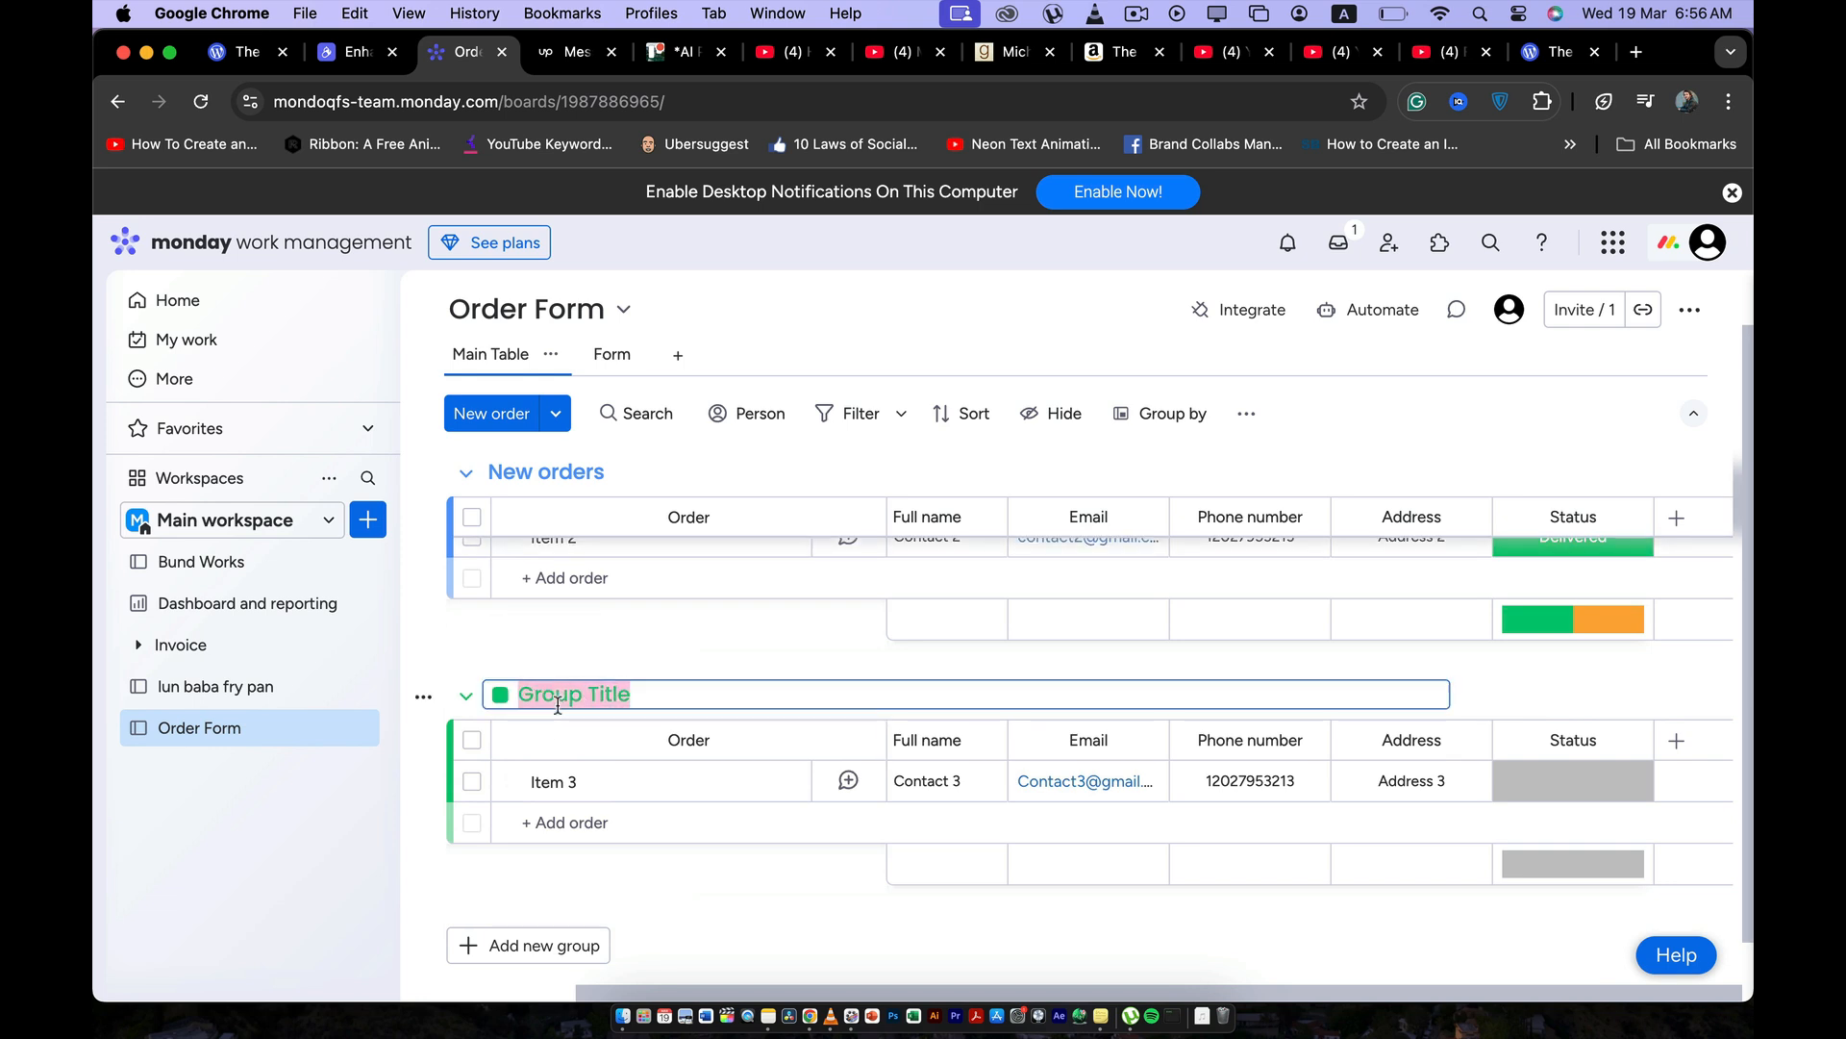
text(Delivered orders)
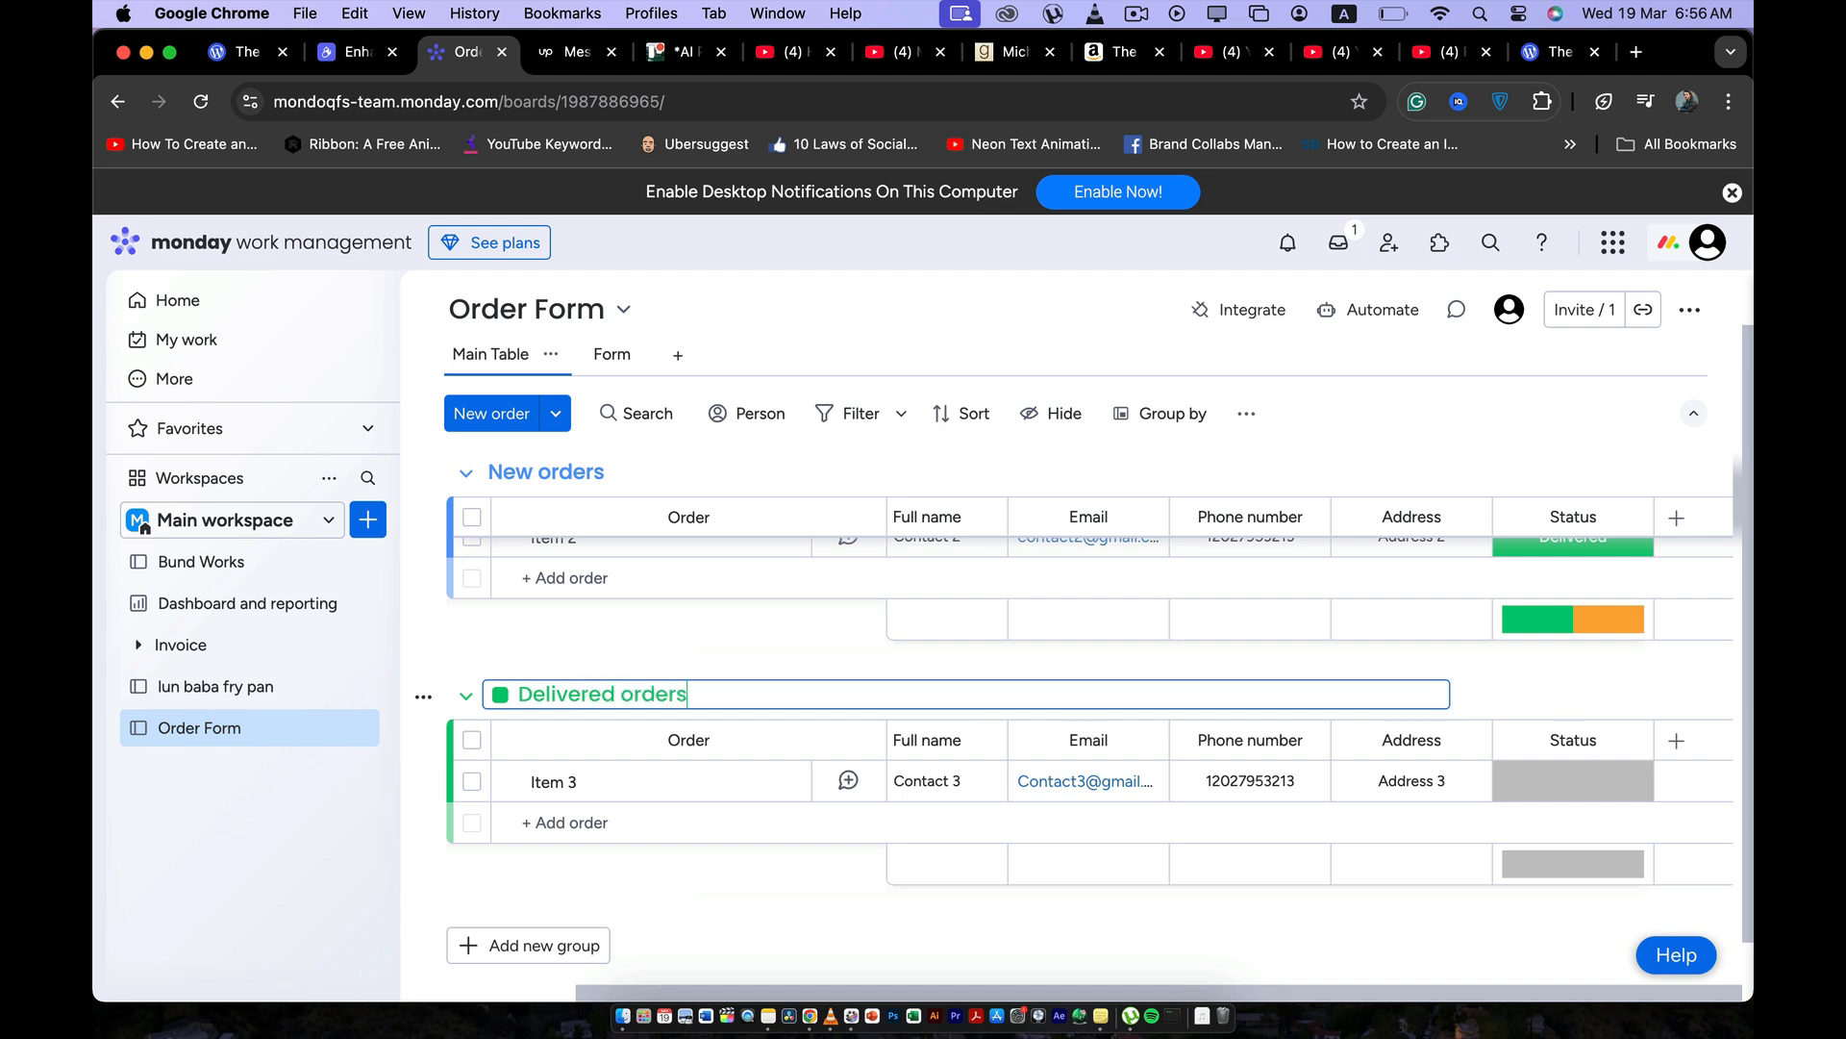
click(712, 658)
scroll(714, 651, up, 2)
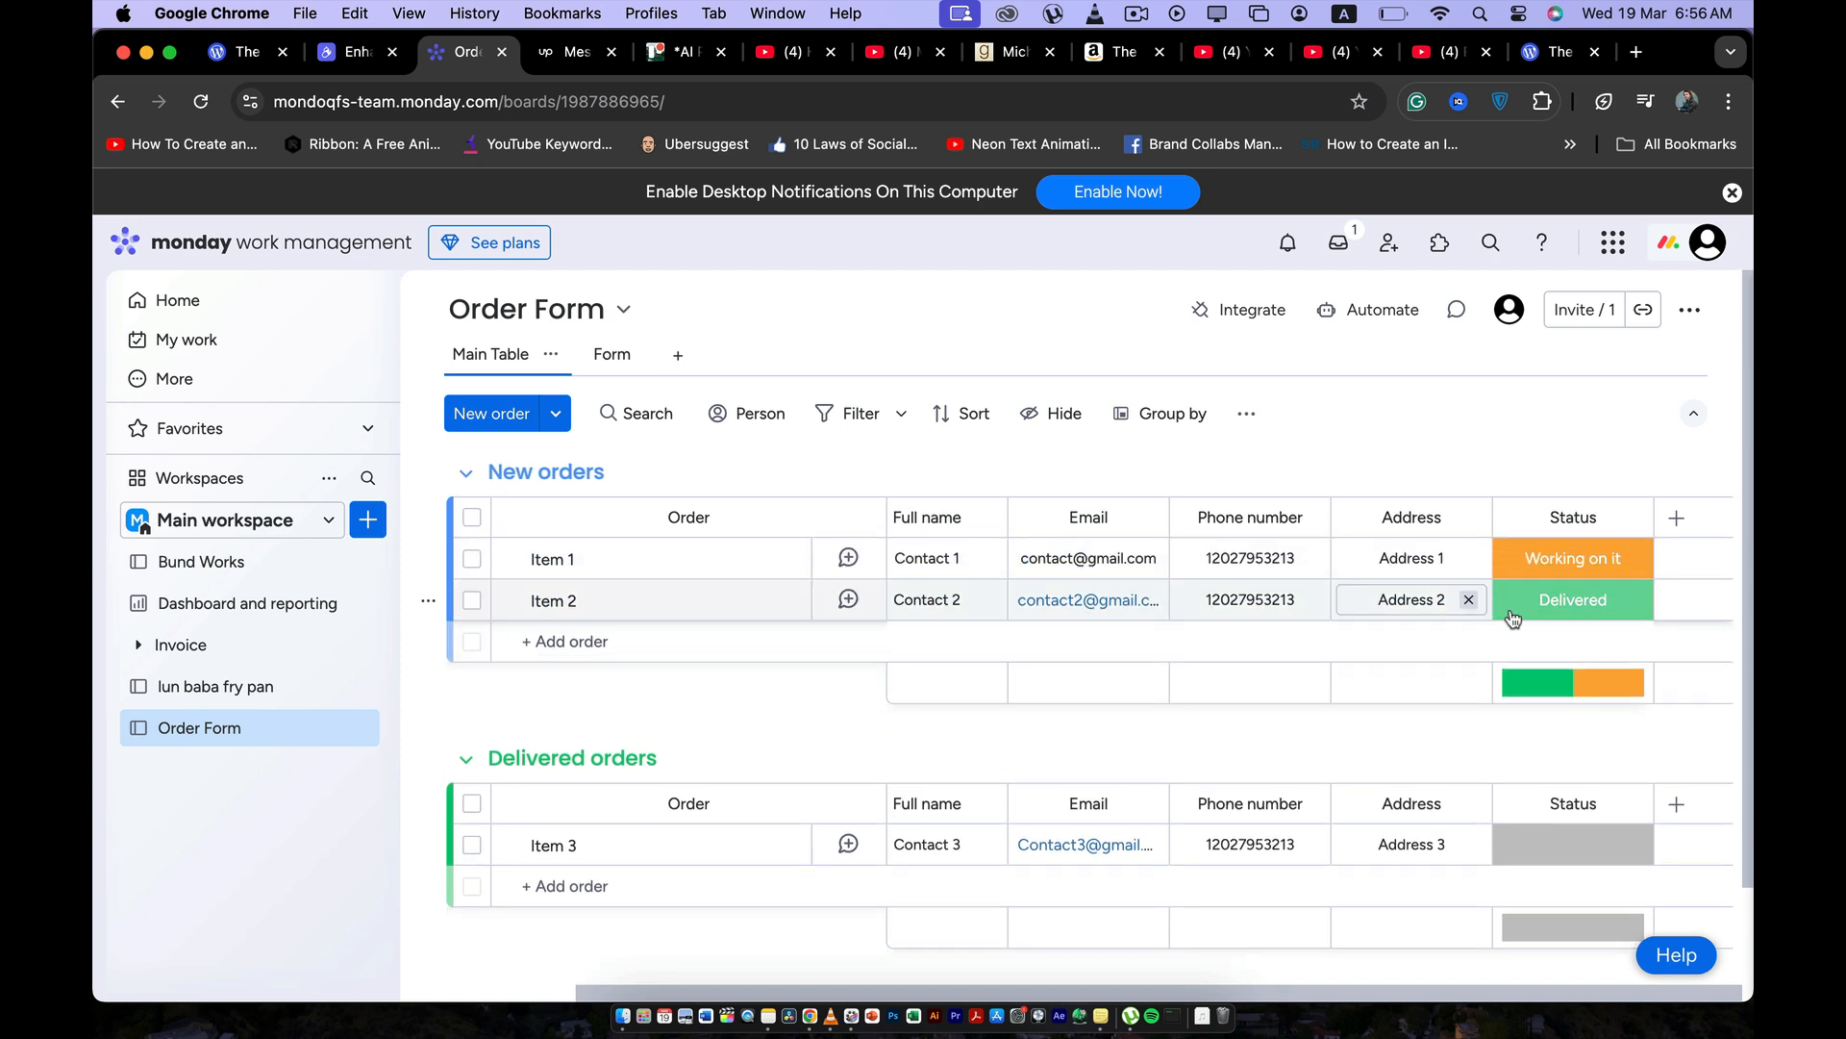
Set Item 2's status to Working on it and Item 3's status to Delivered.
click(1565, 614)
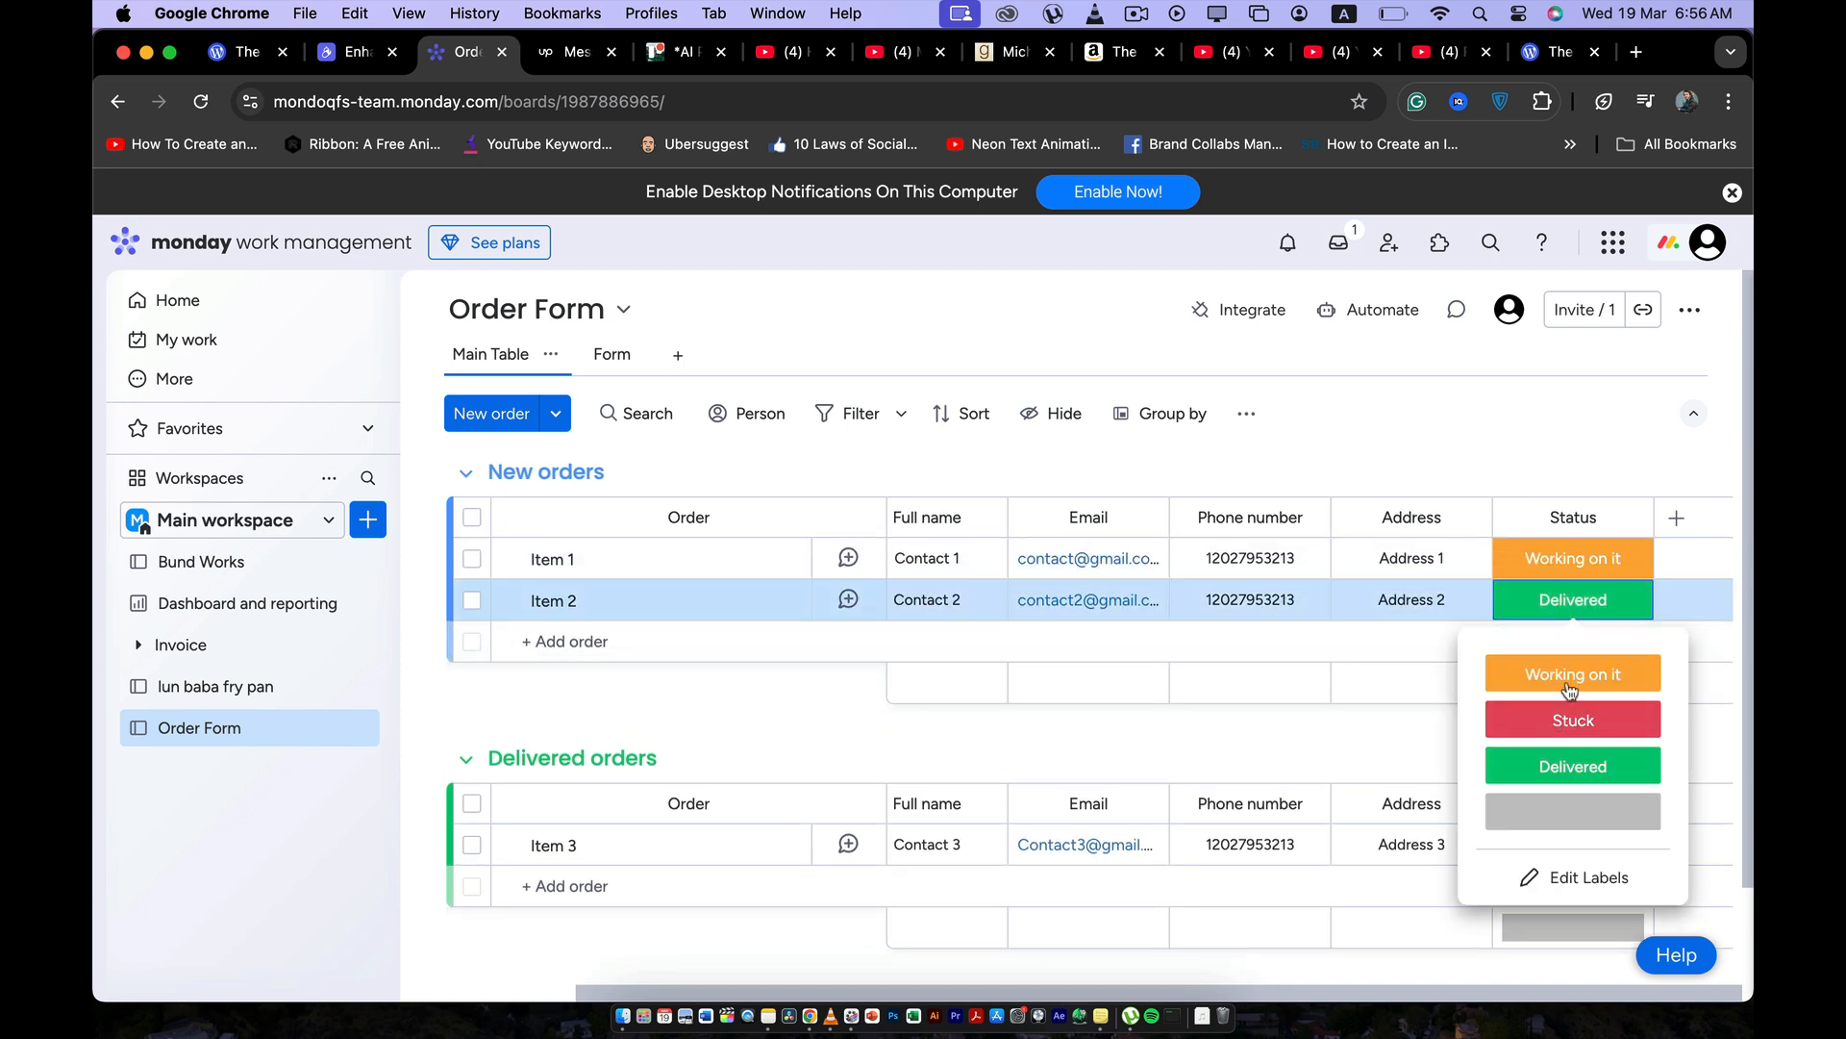
click(1571, 676)
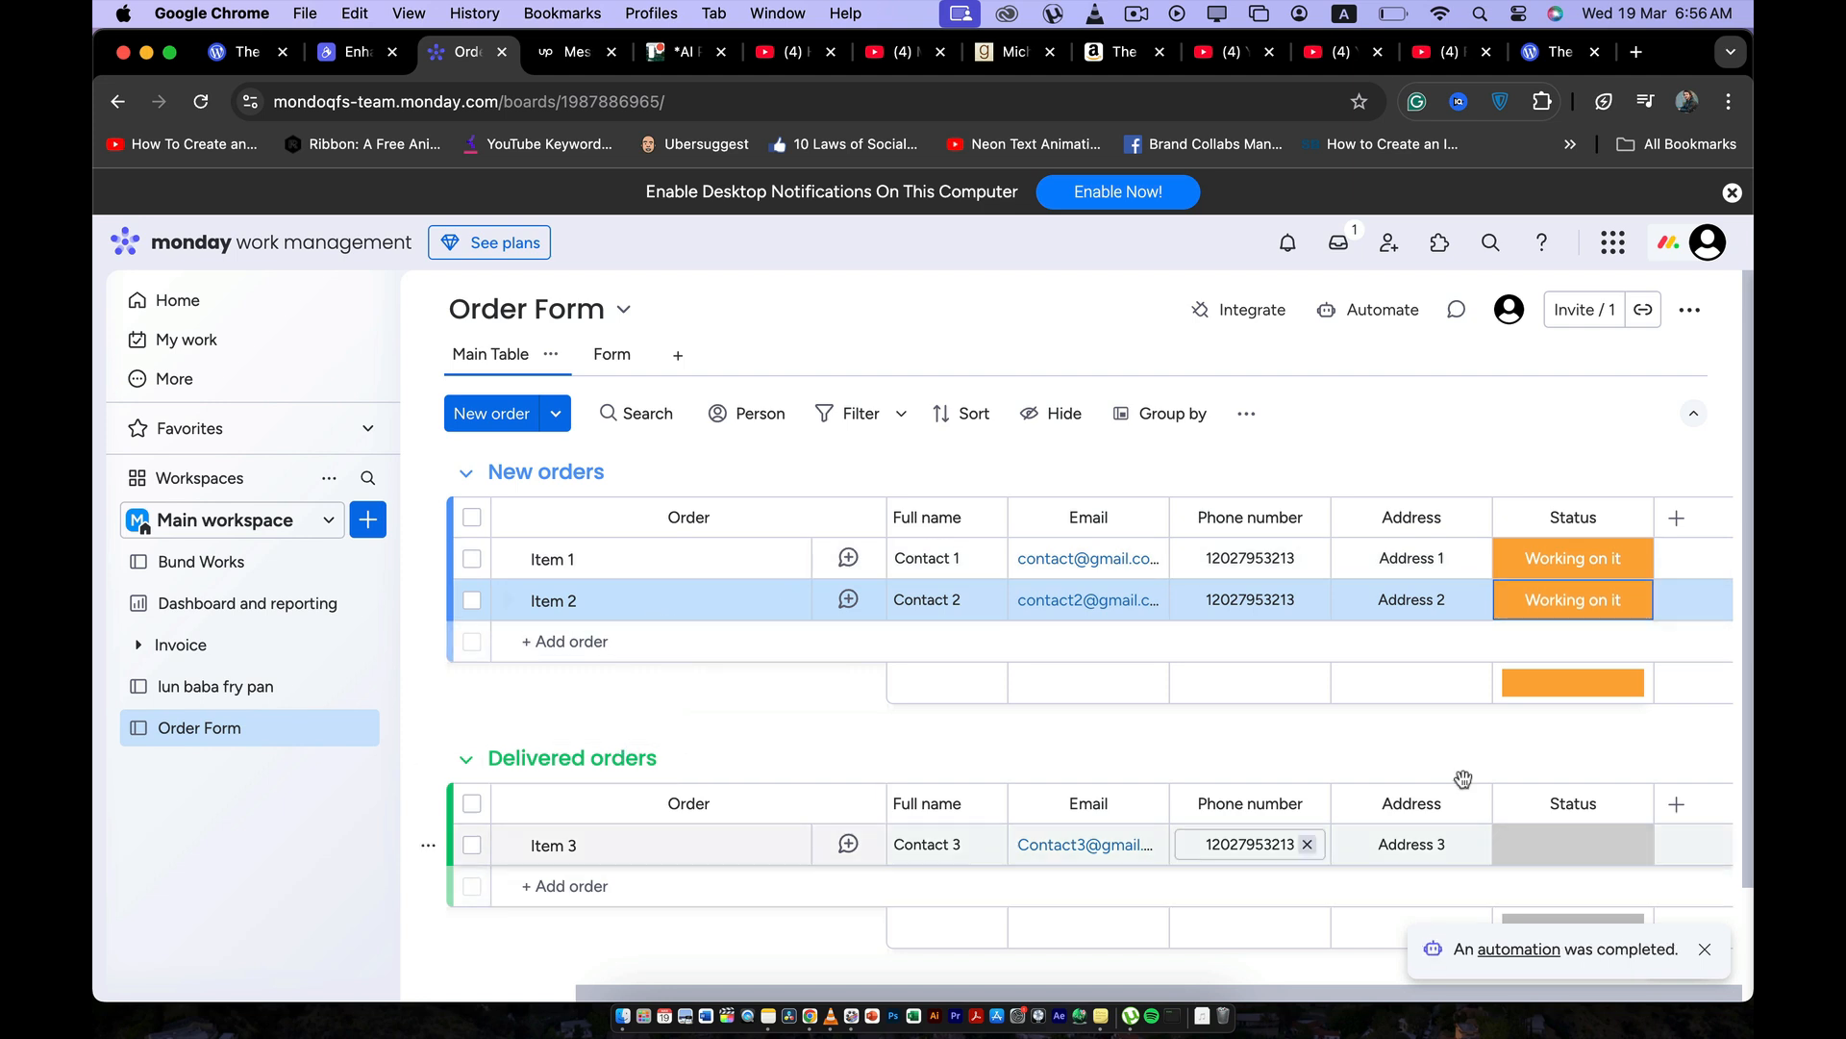
click(1524, 851)
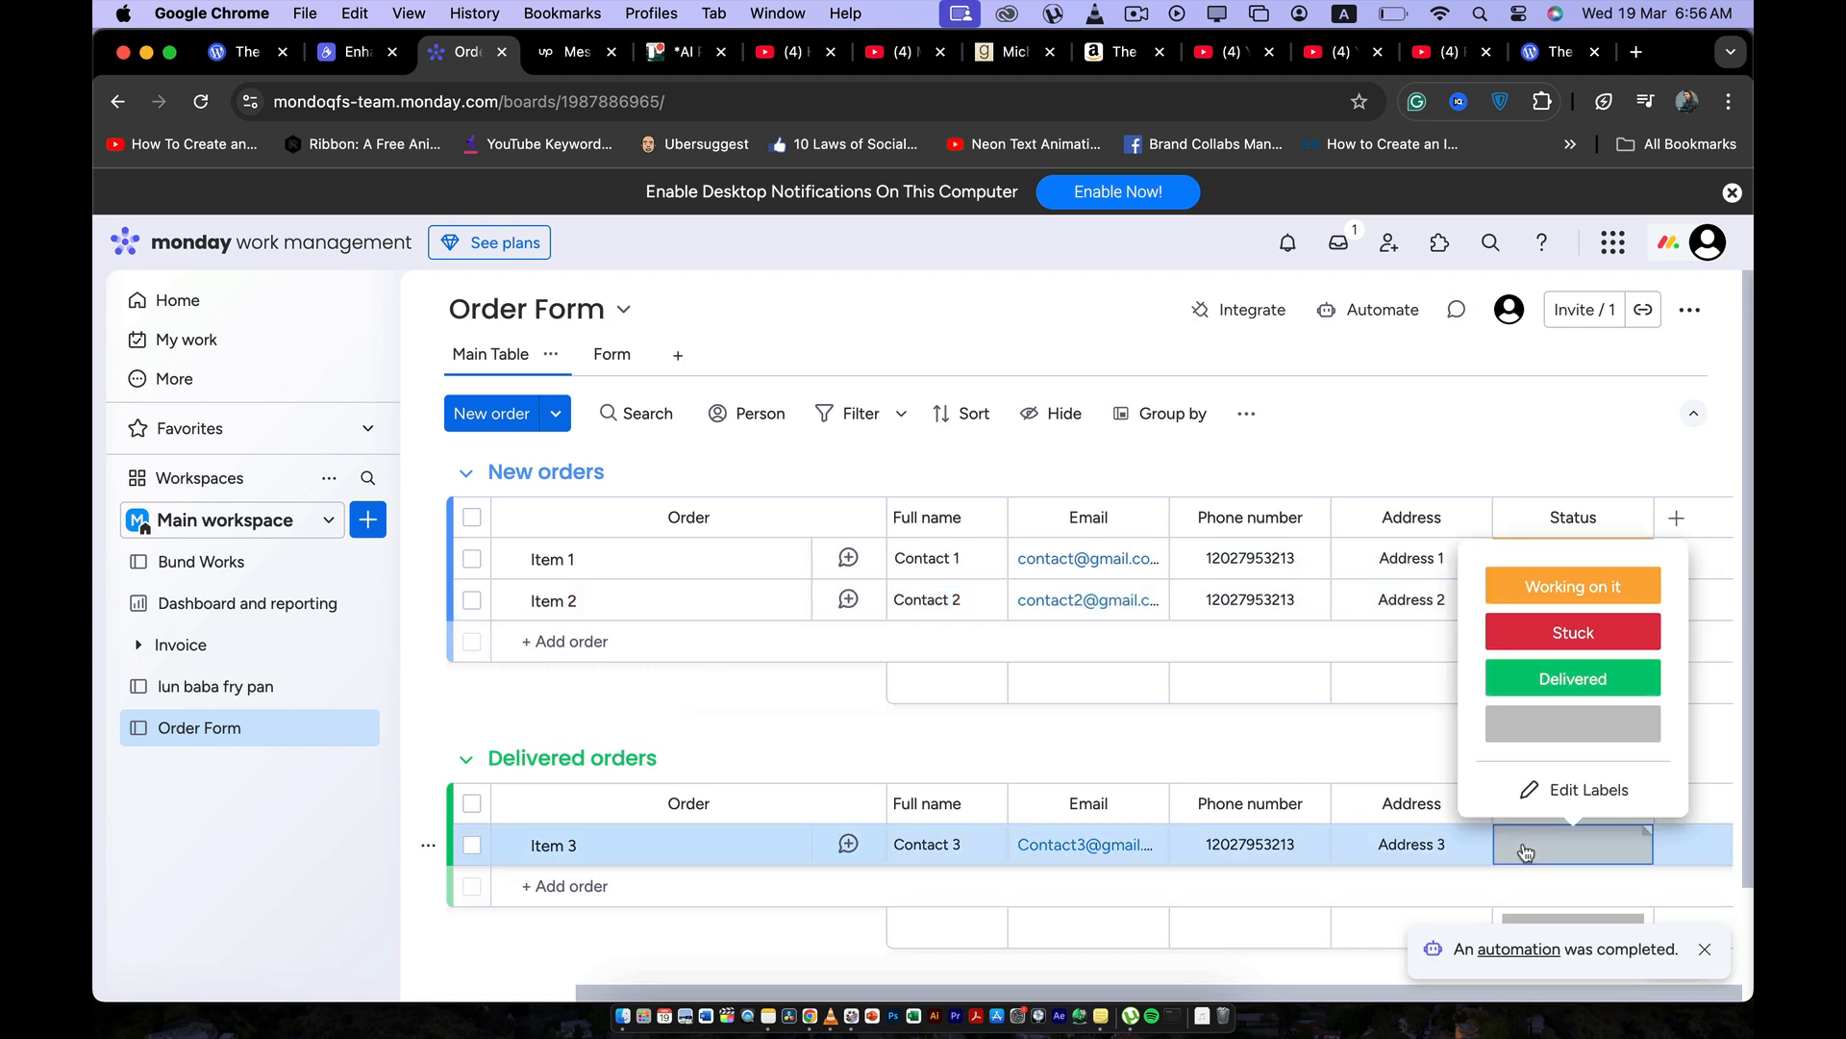
click(1563, 678)
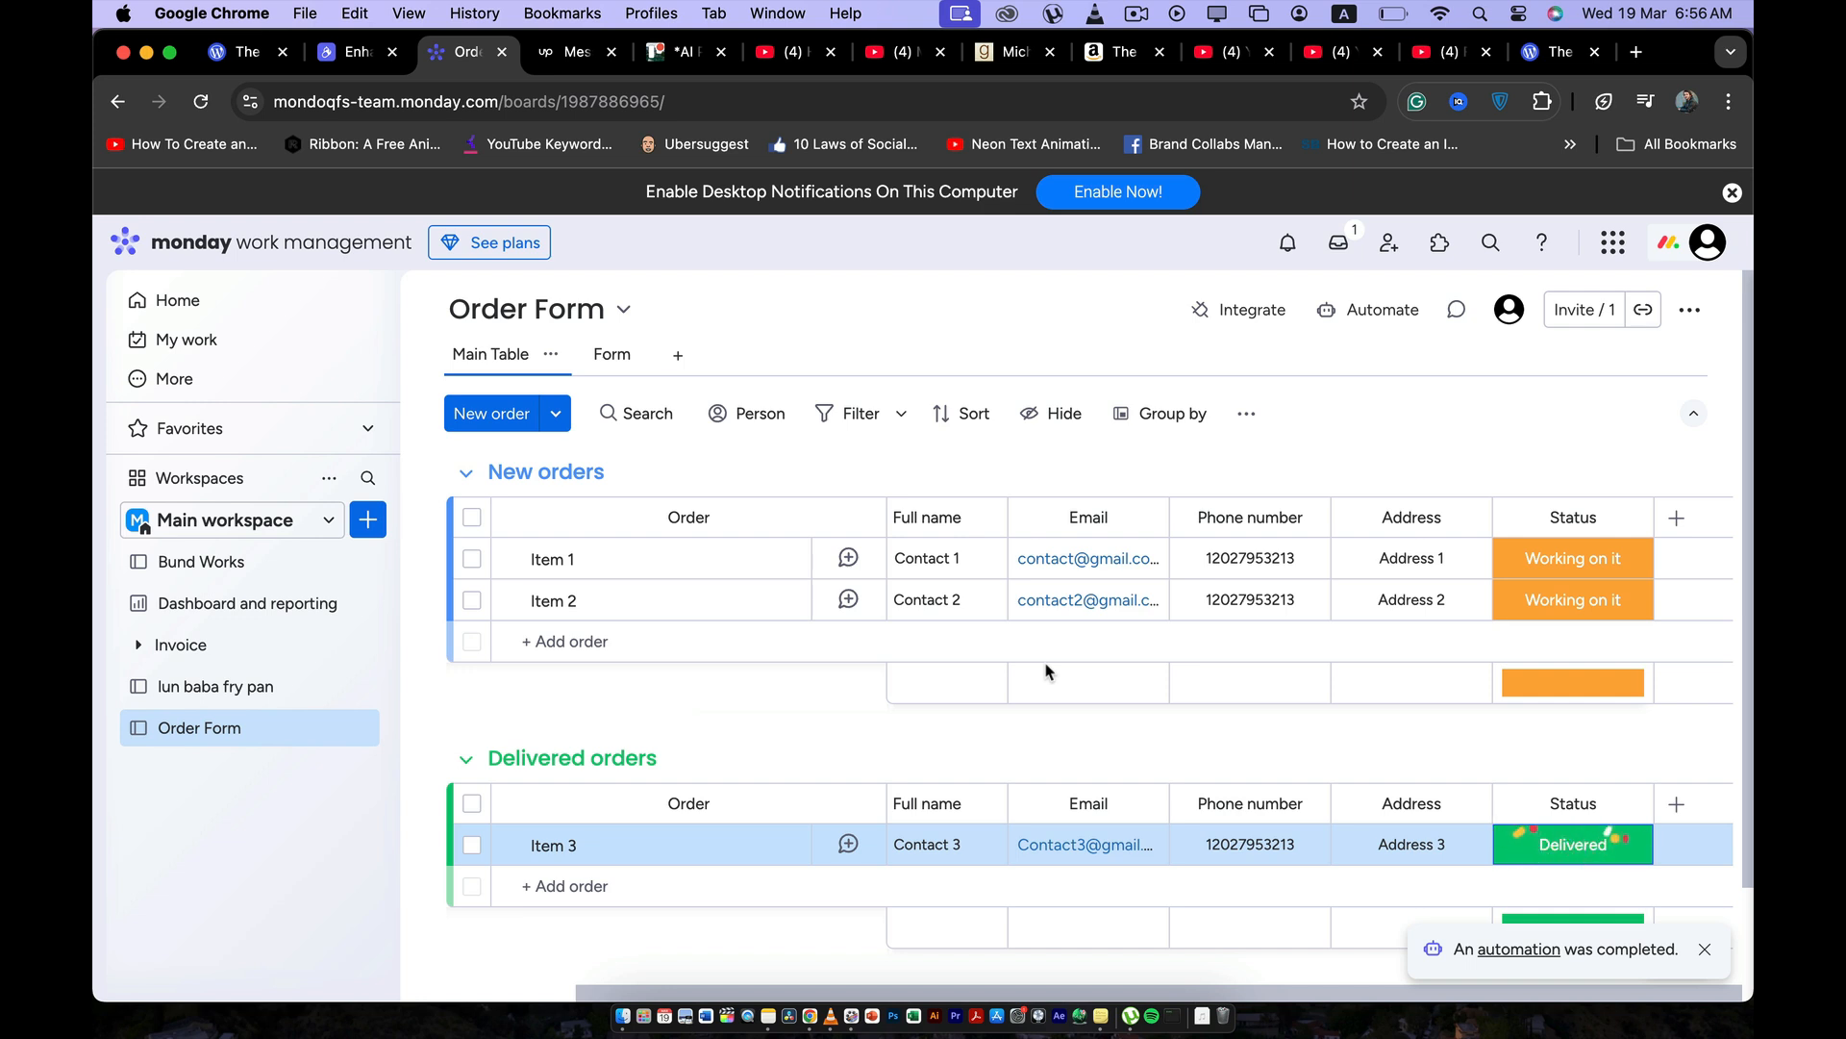
Open the Order Form board's automation center and browse the basic automation templates.
click(1359, 310)
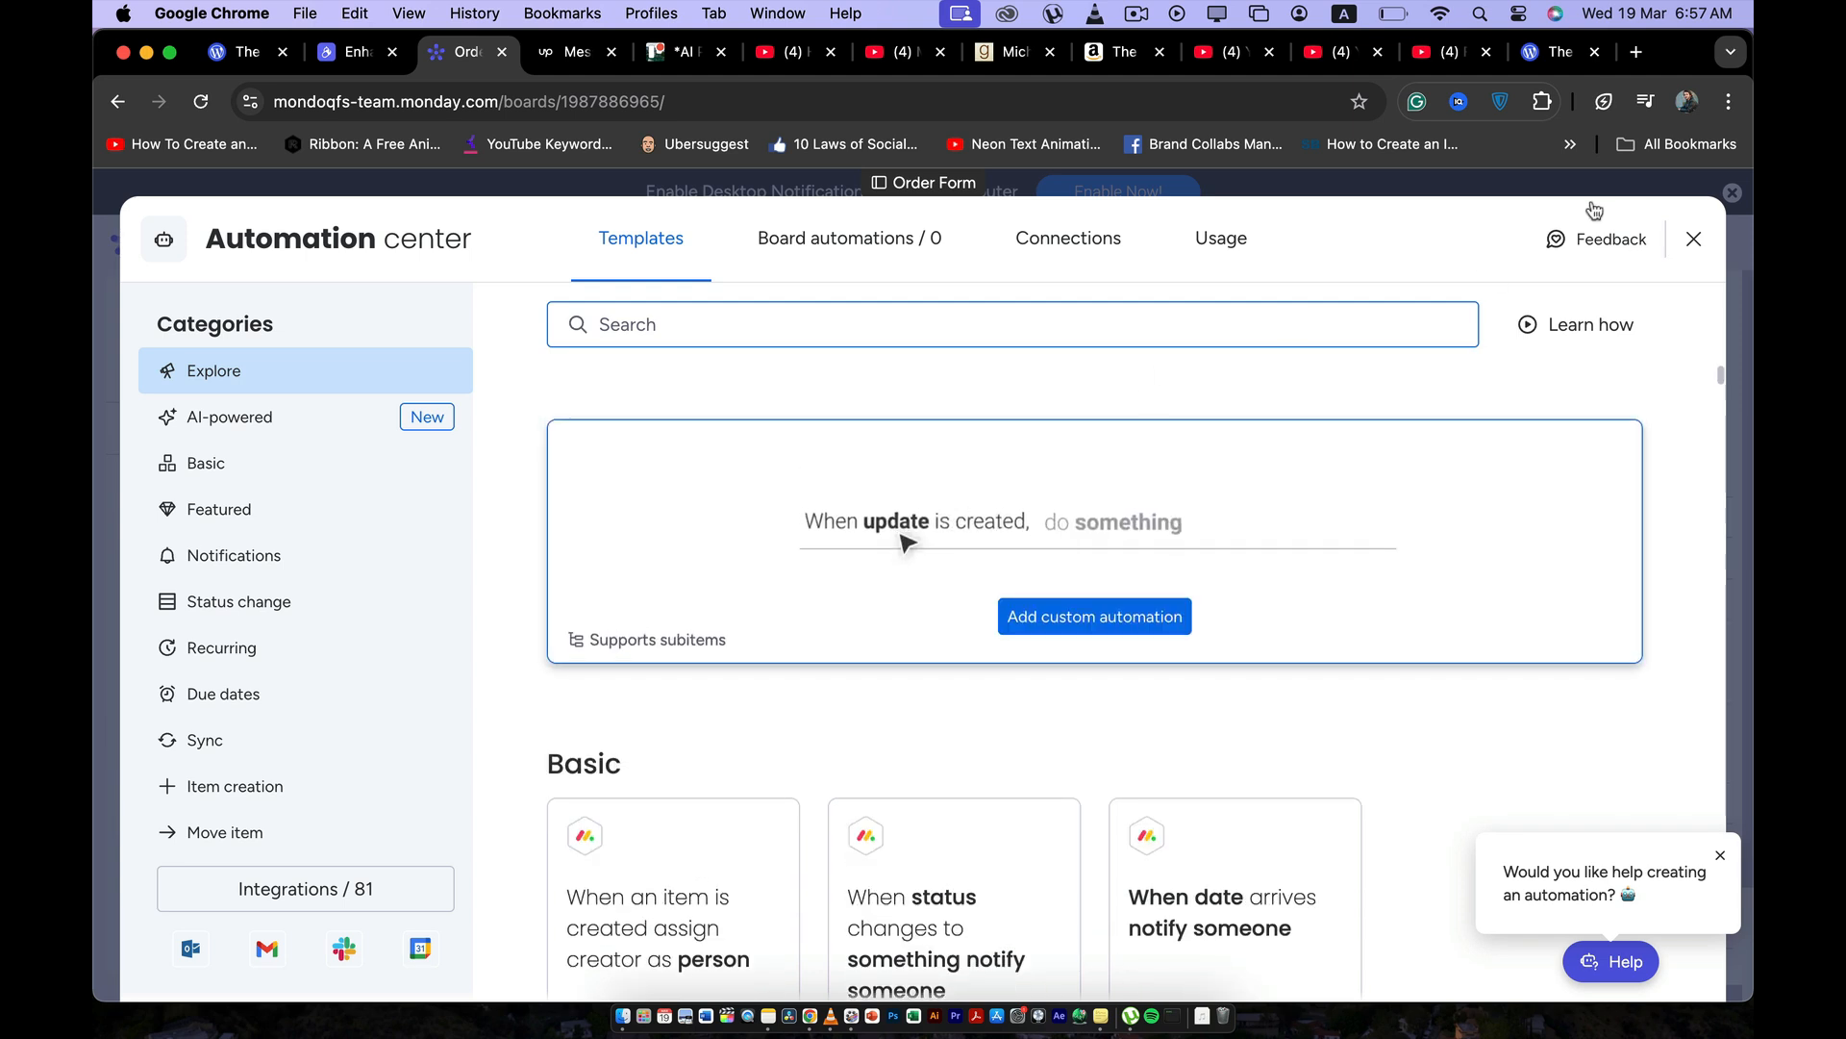
click(1689, 241)
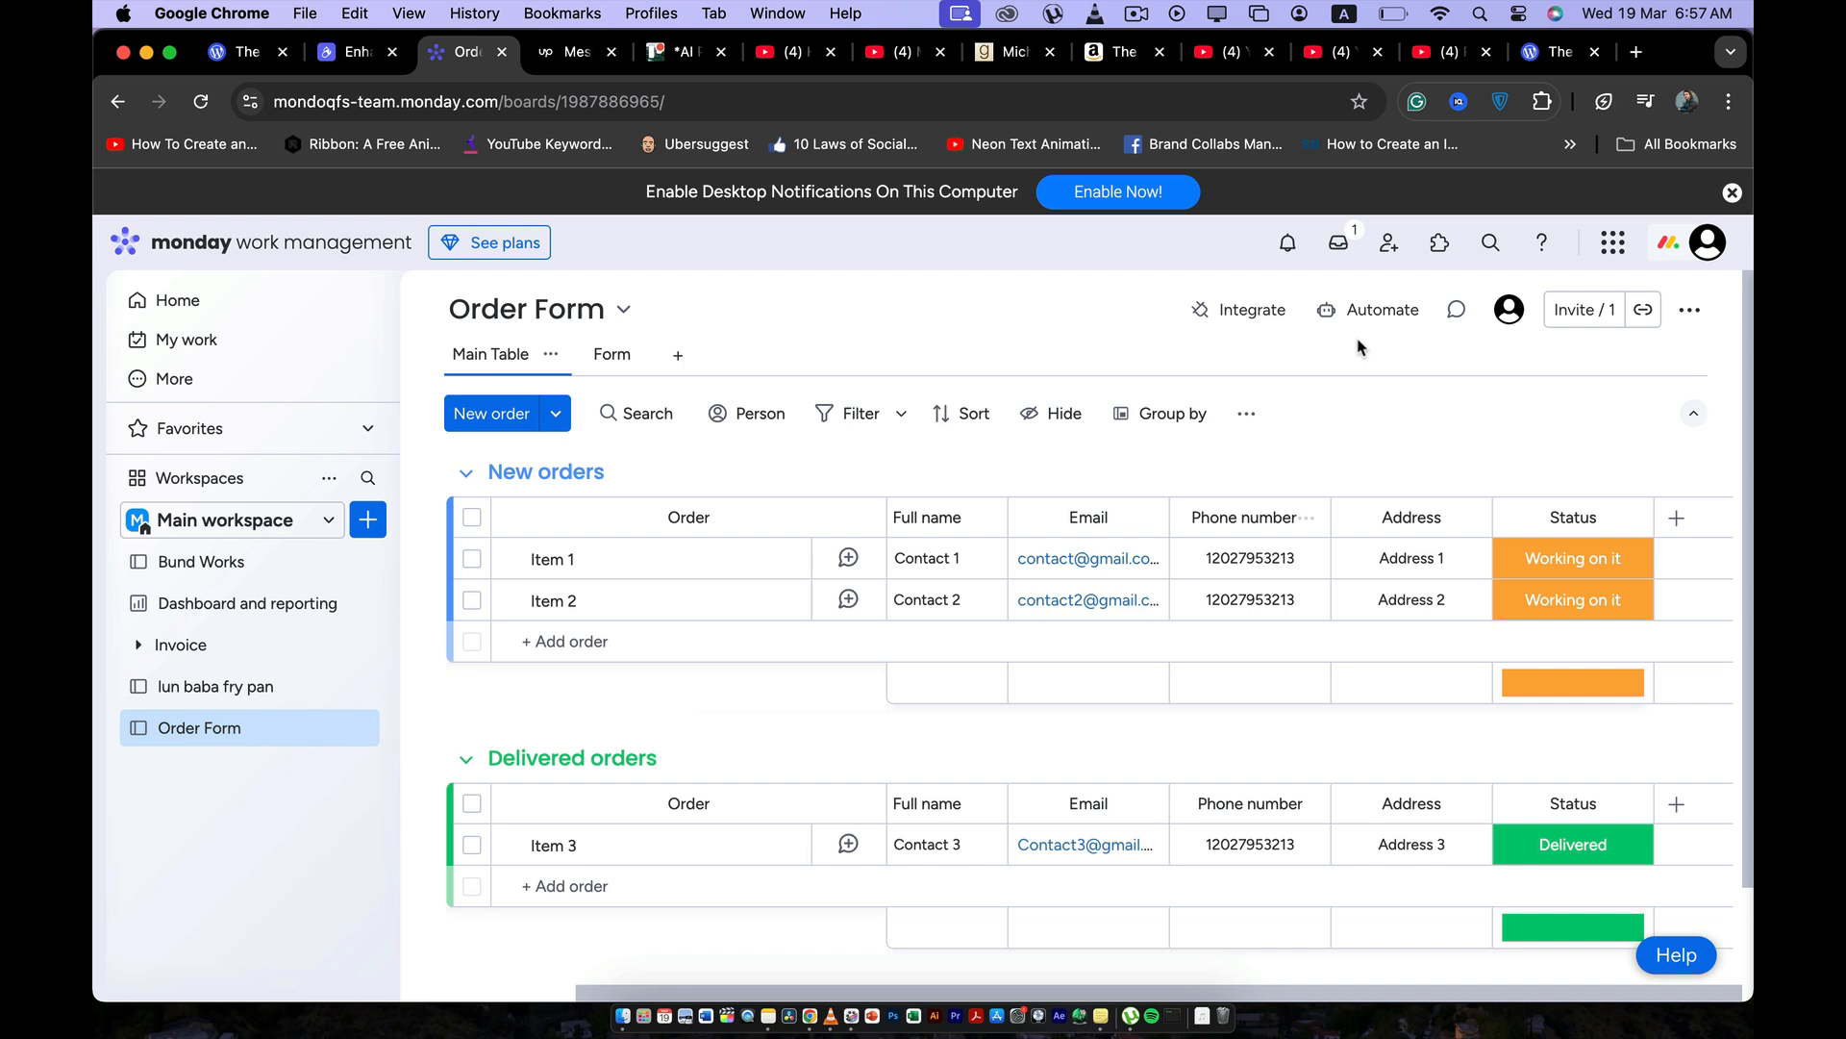
click(1373, 309)
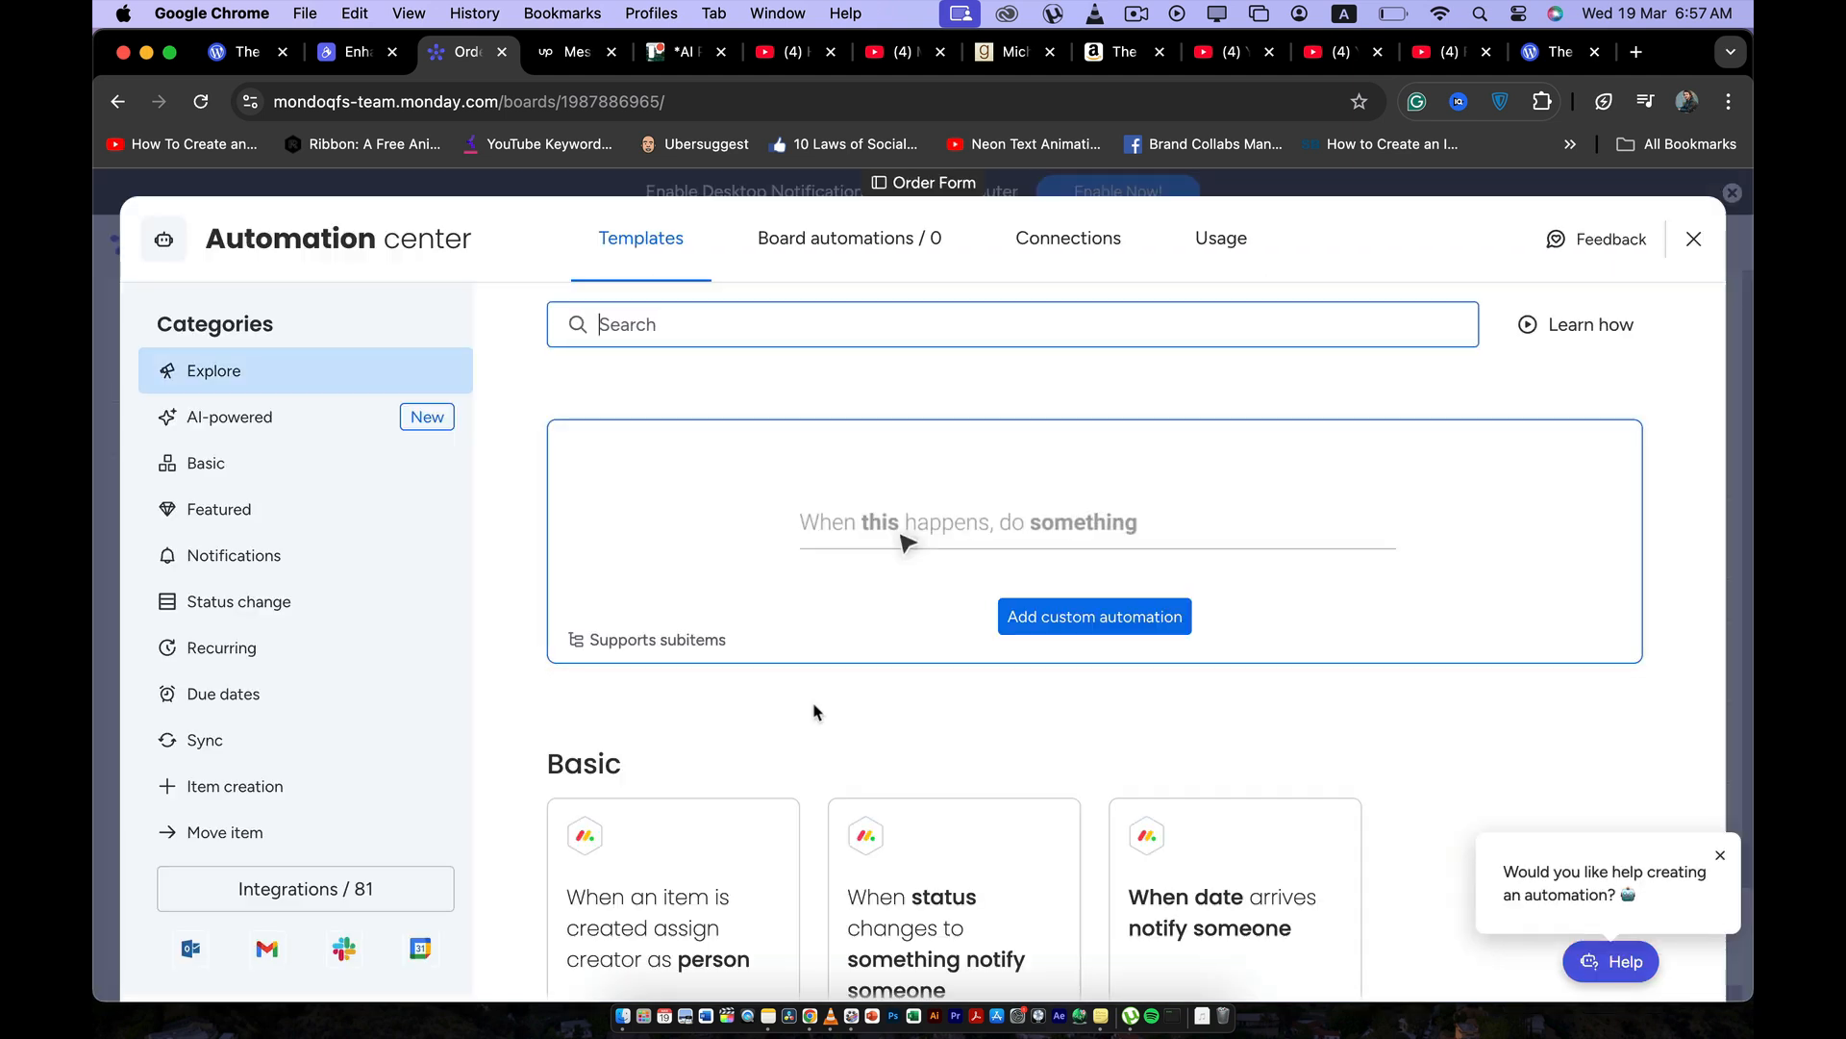
scroll(813, 711, down, 5)
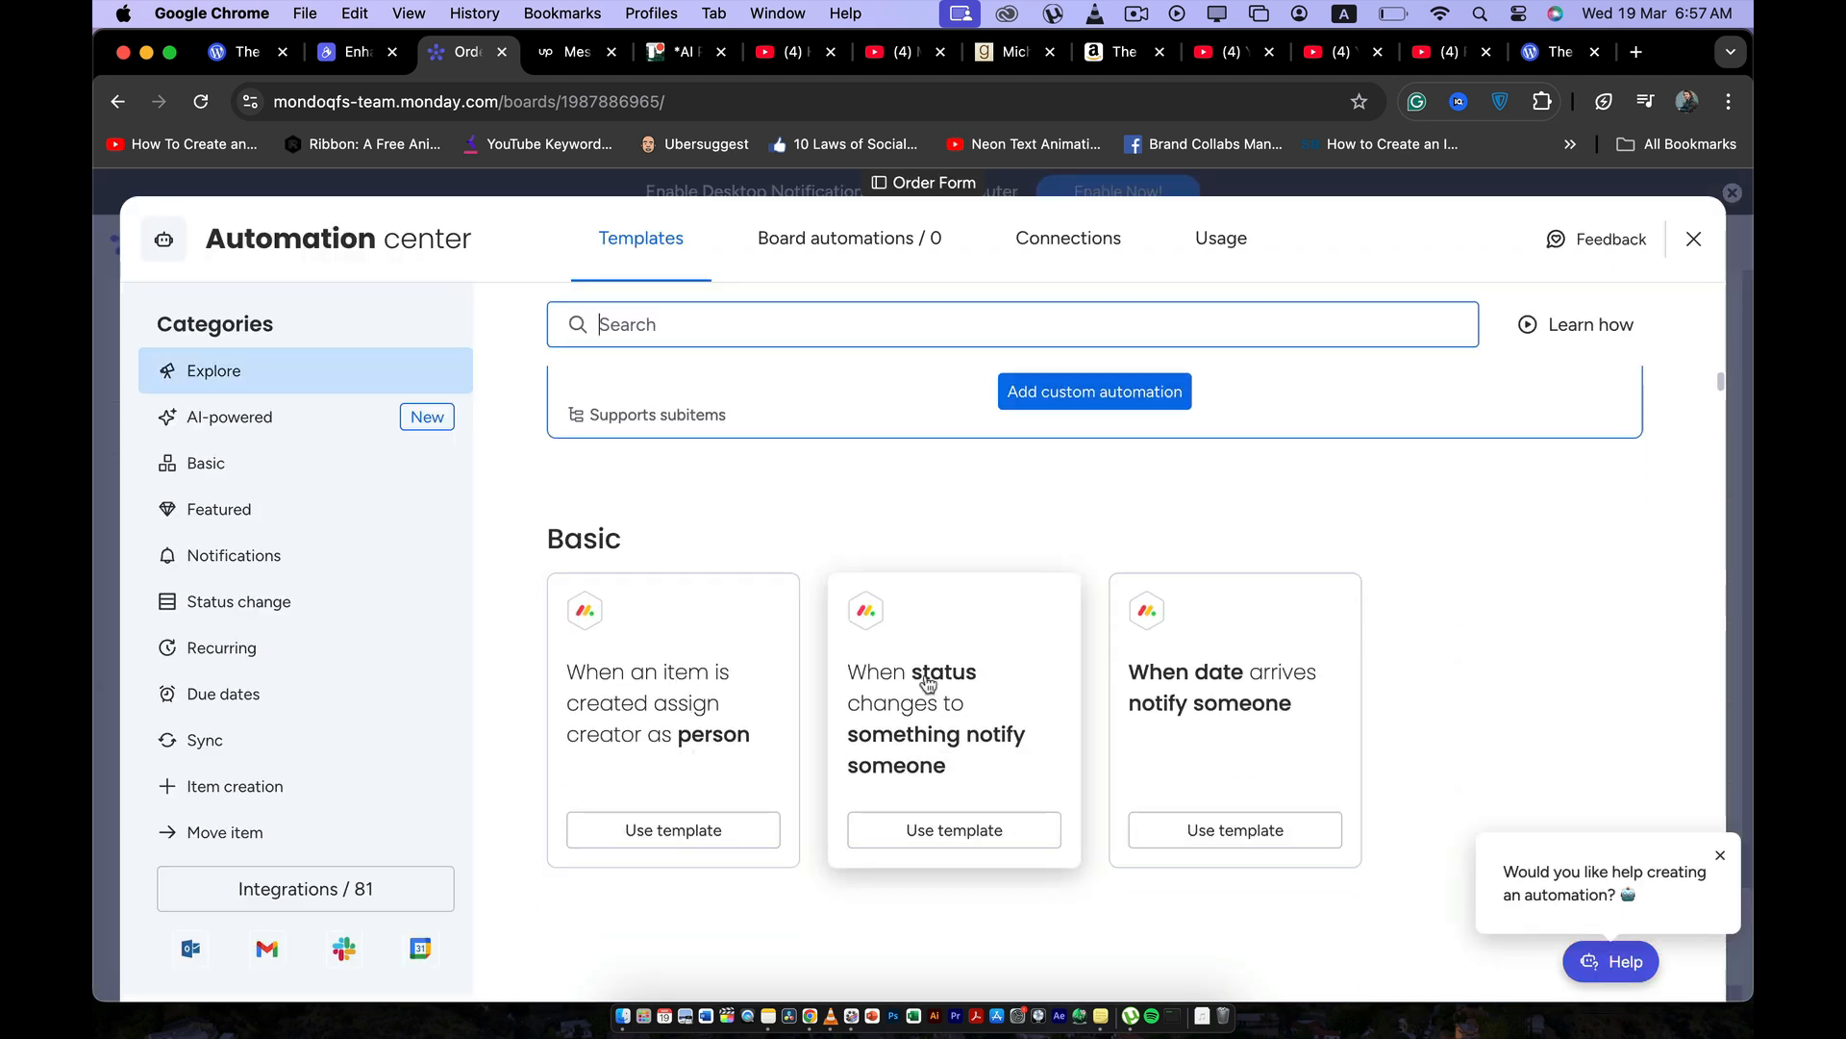
scroll(928, 683, down, 2)
Try the template that notifies someone on a status change, with Status changing to Delivered as its trigger.
click(944, 770)
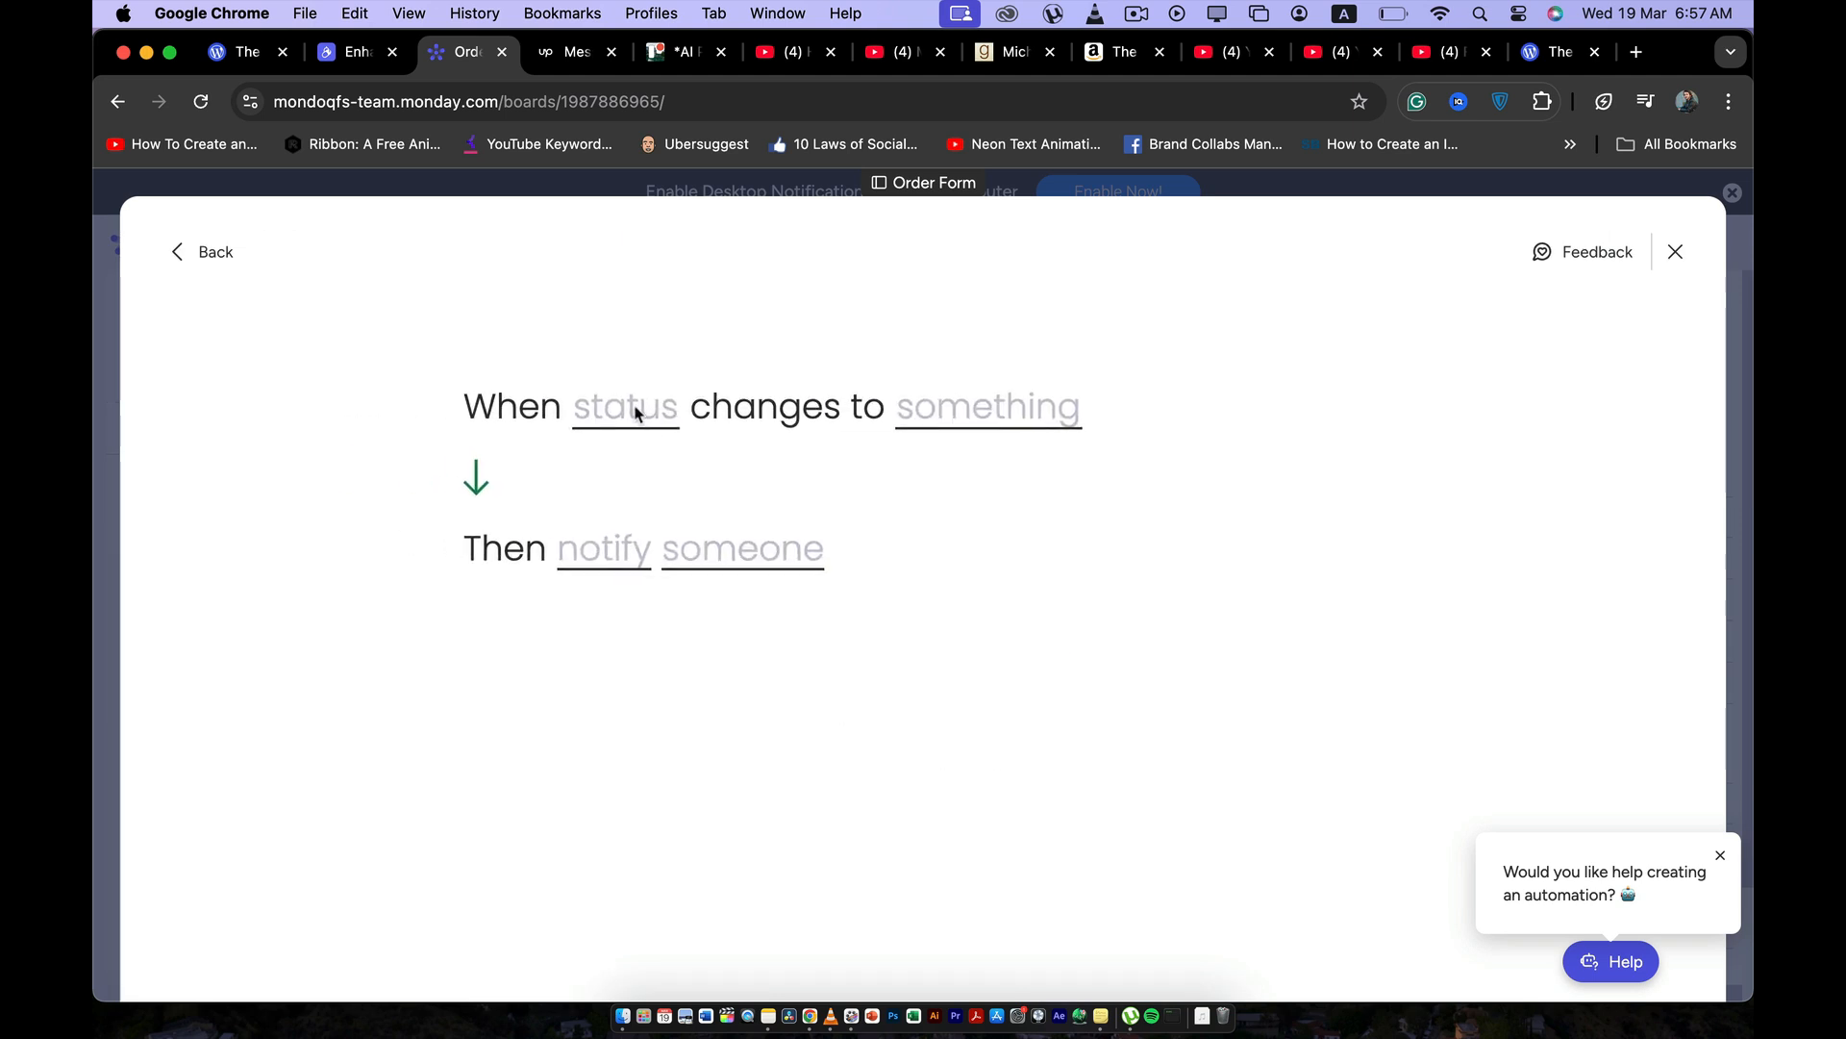
click(633, 427)
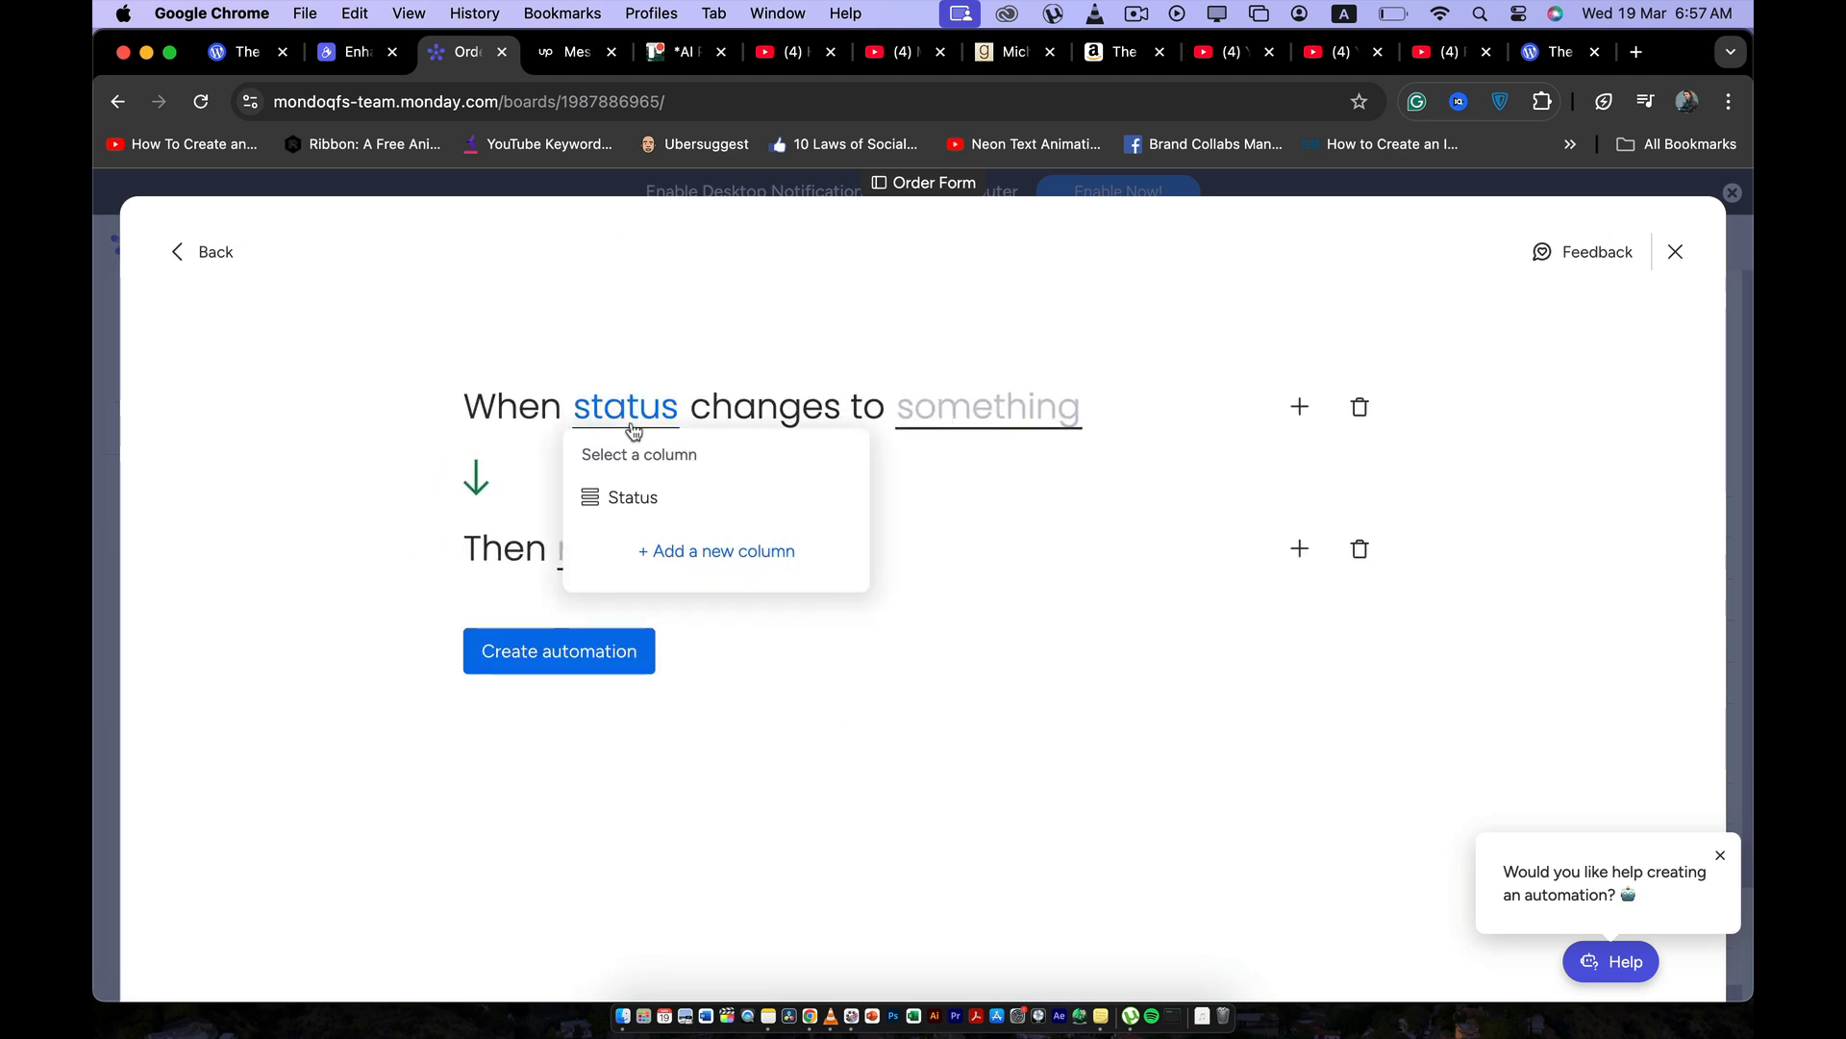
click(631, 499)
click(975, 417)
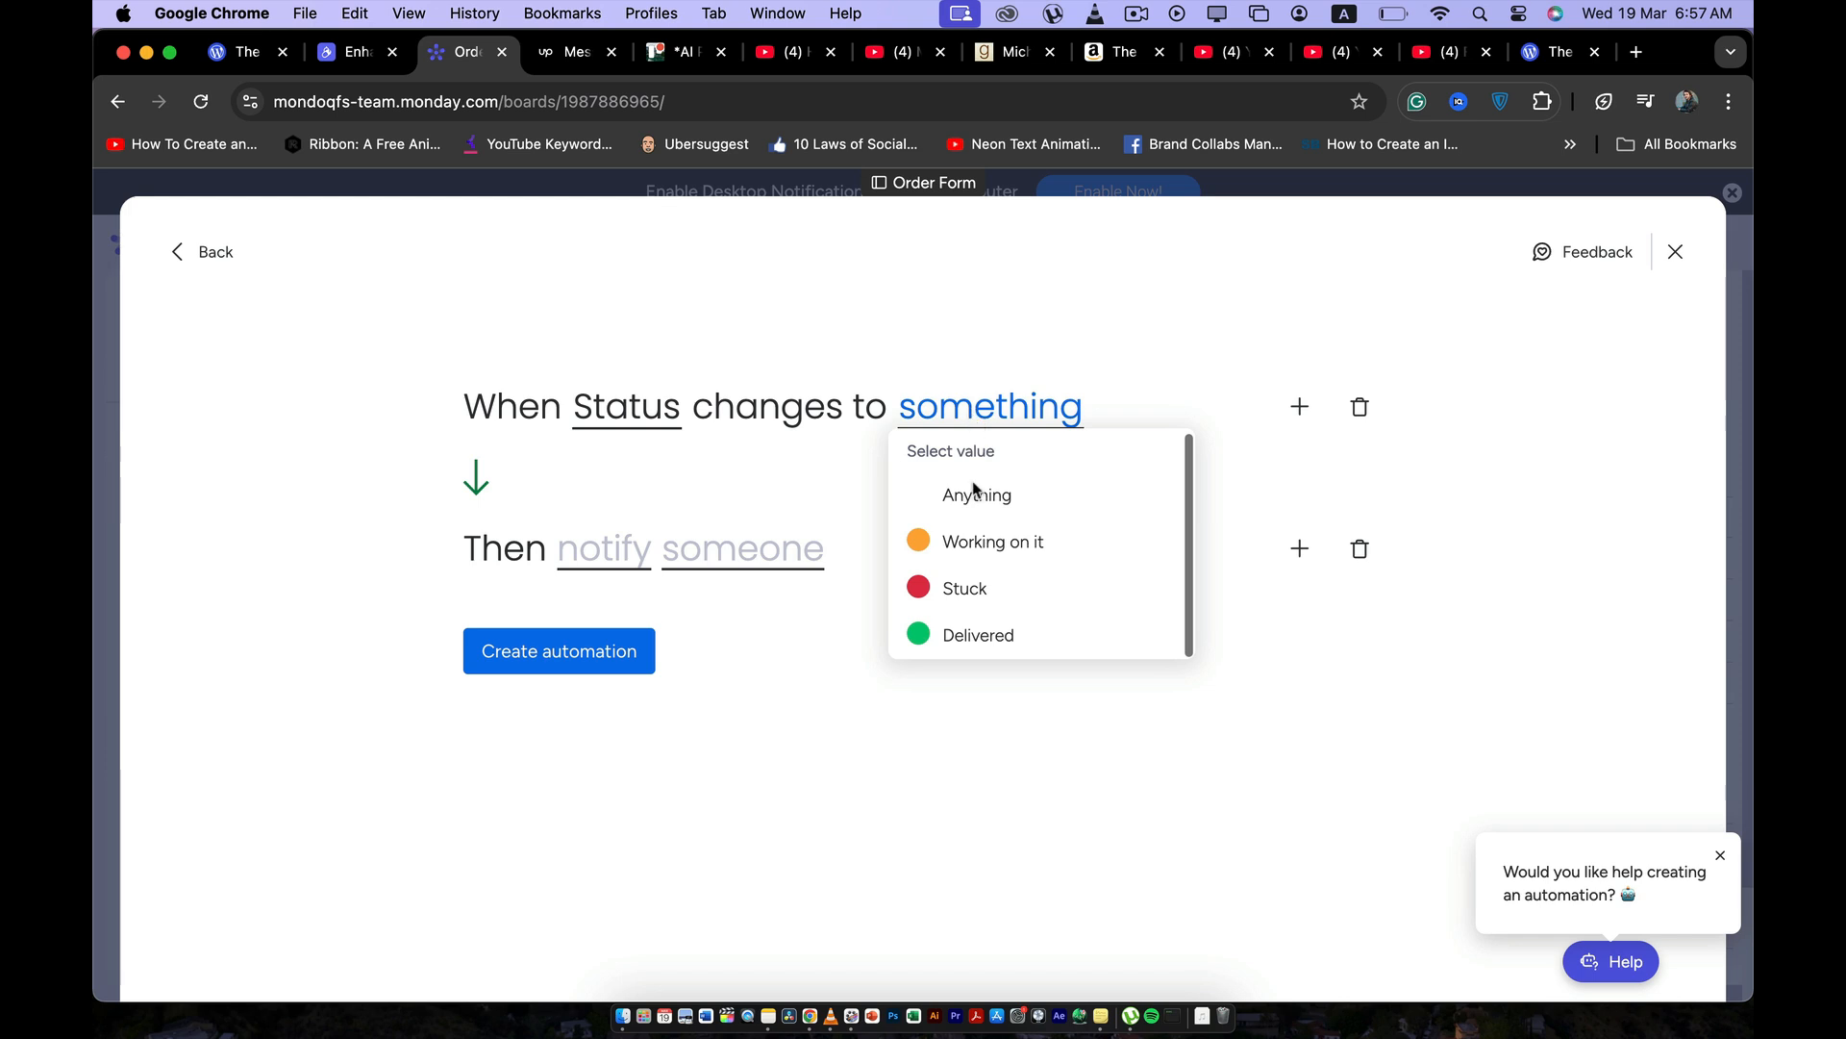
click(966, 634)
Examine the notification's message and recipient options, and return to the automation templates without creating the automation.
click(603, 558)
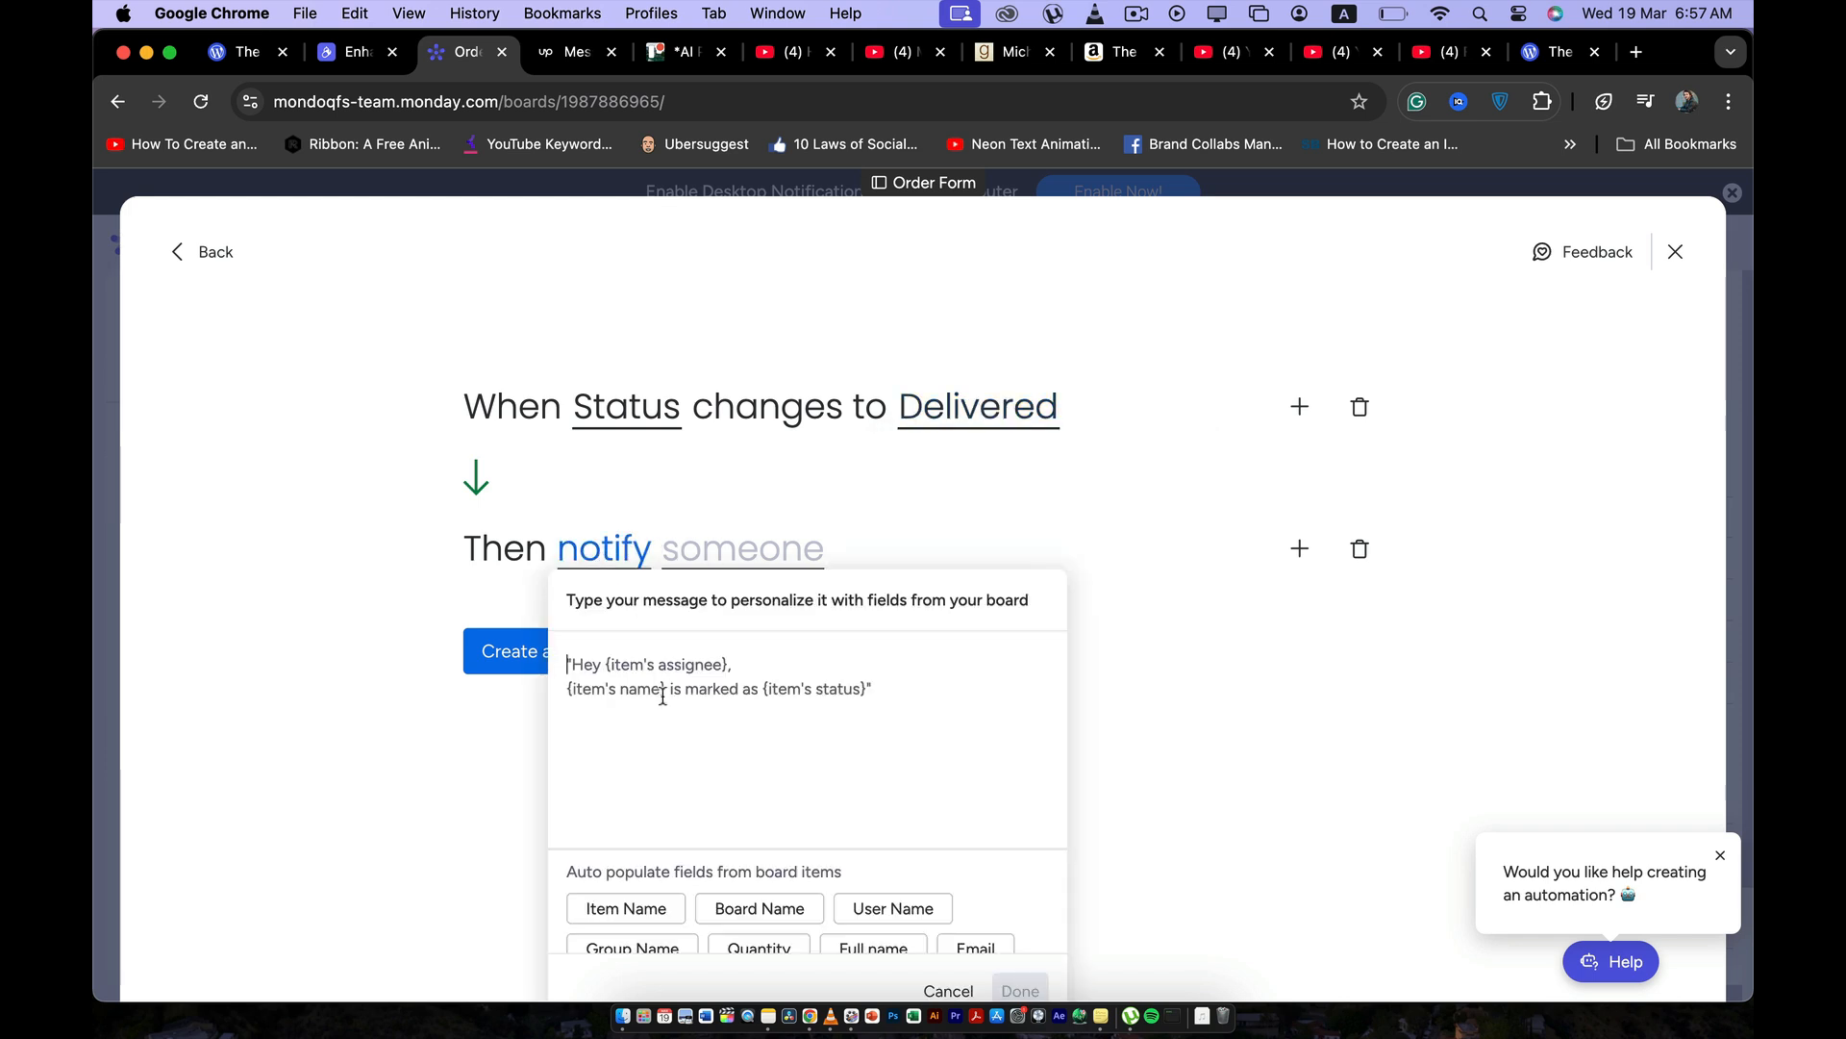
click(733, 505)
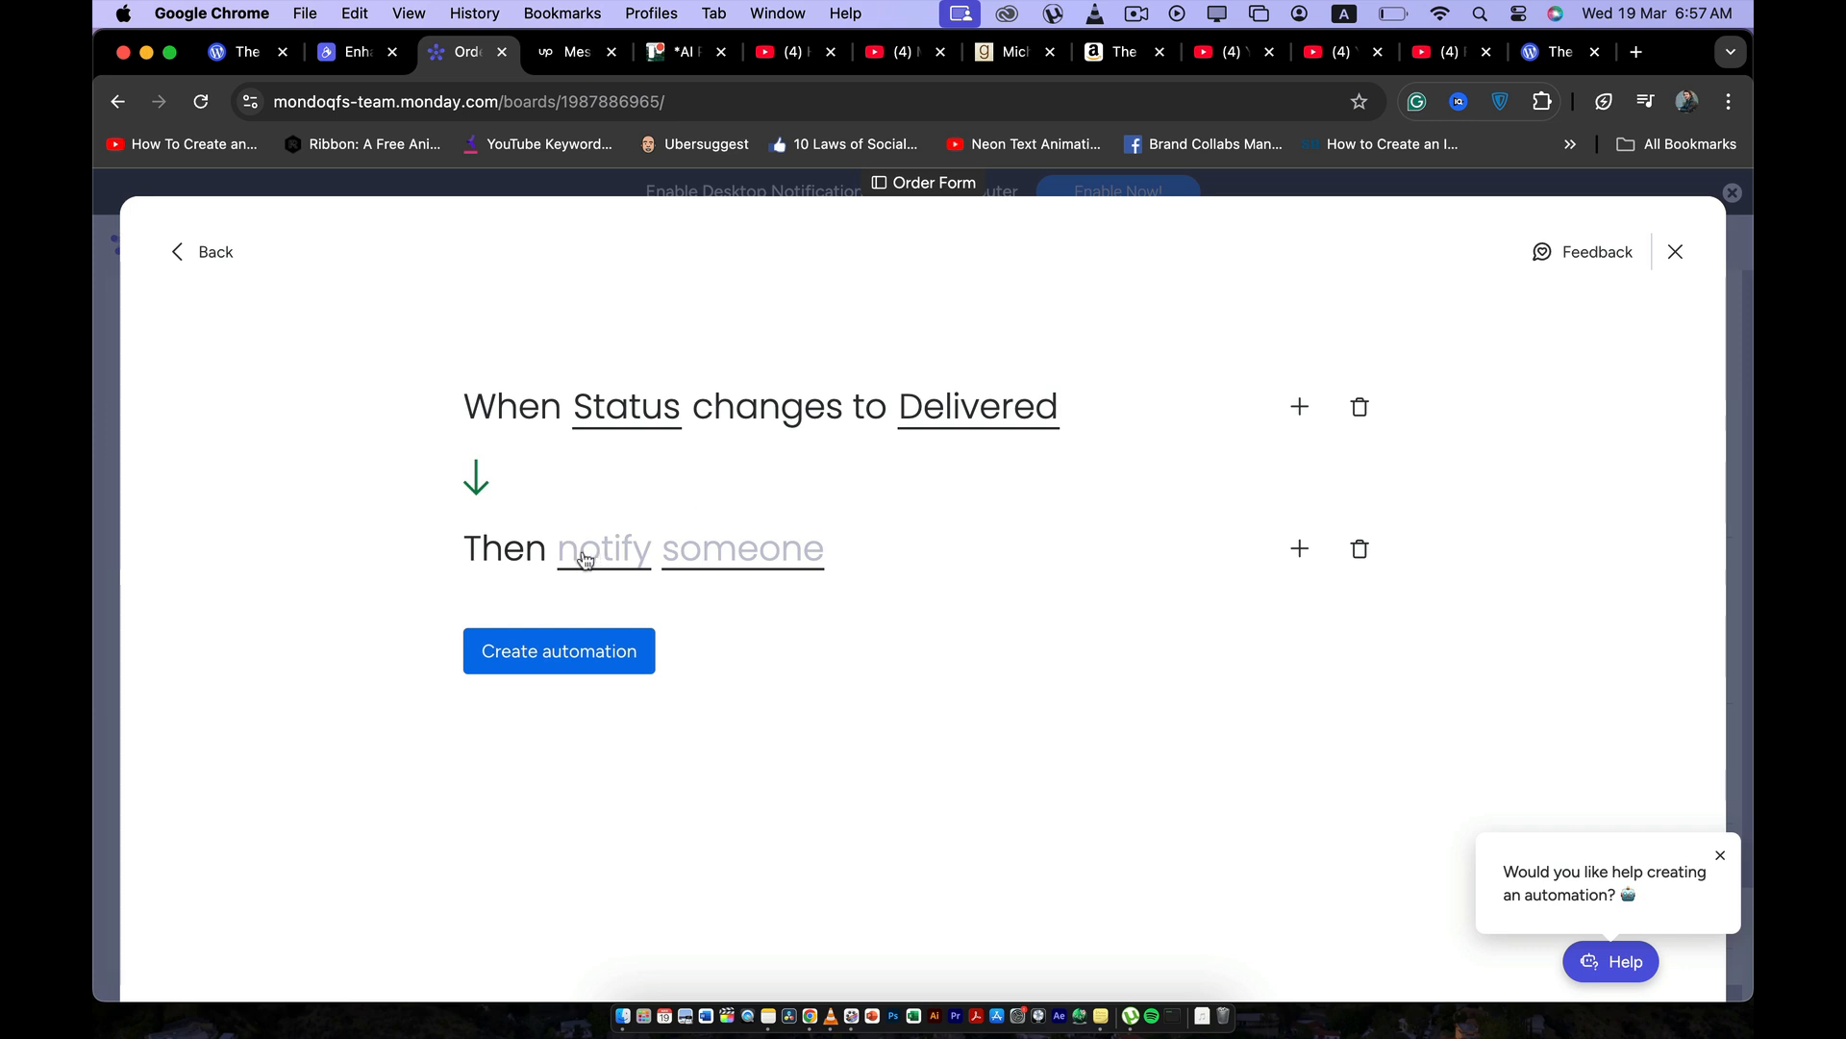
click(716, 558)
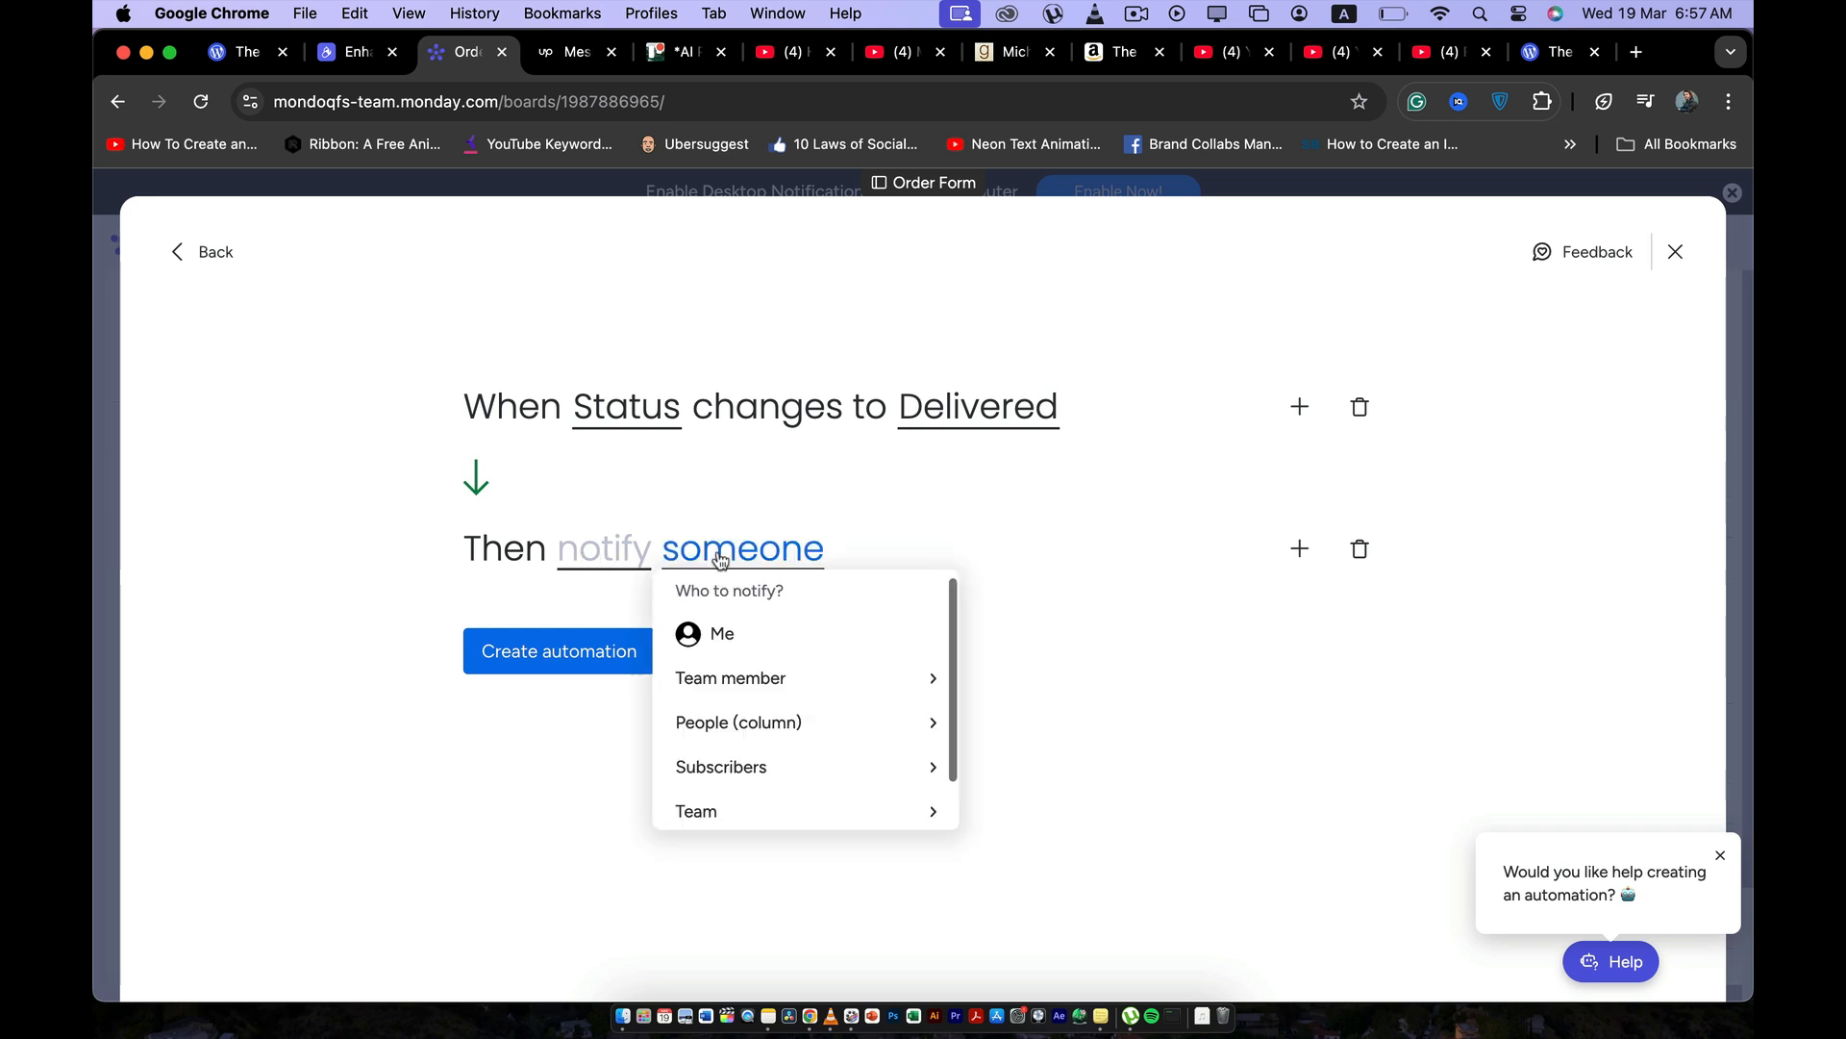
click(690, 507)
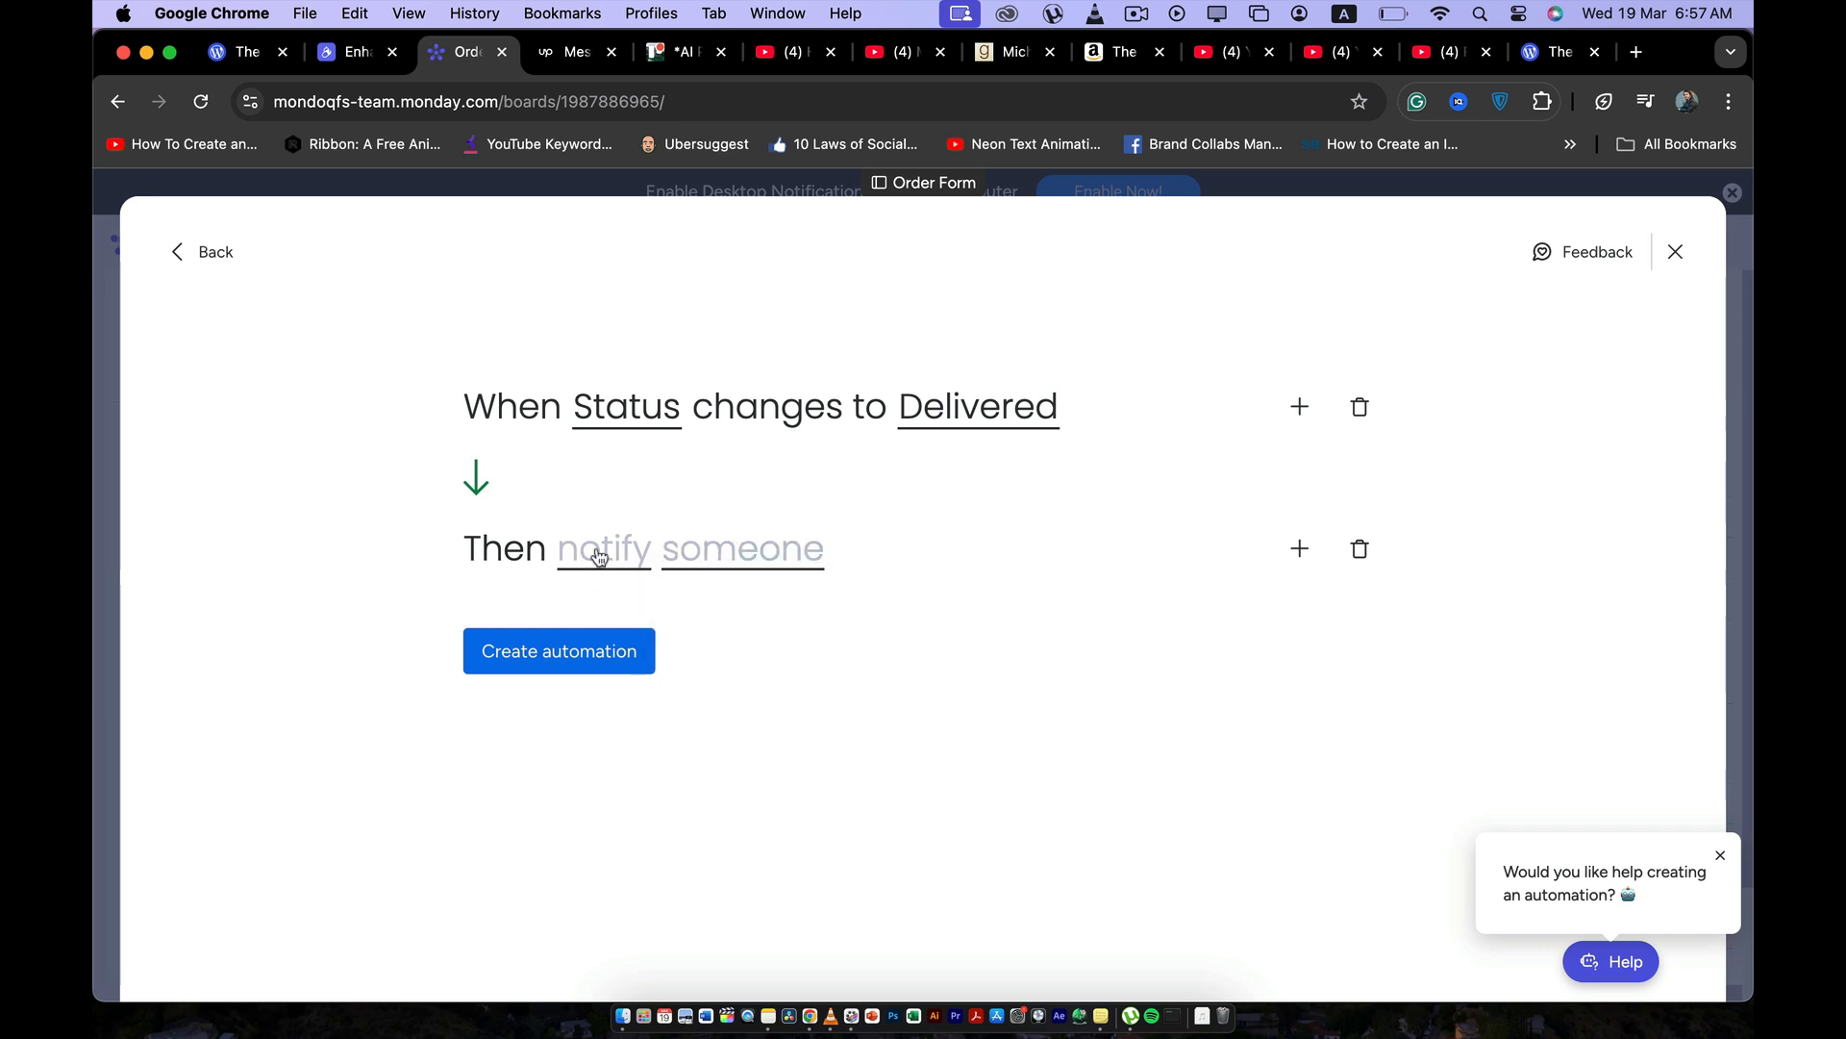
click(600, 557)
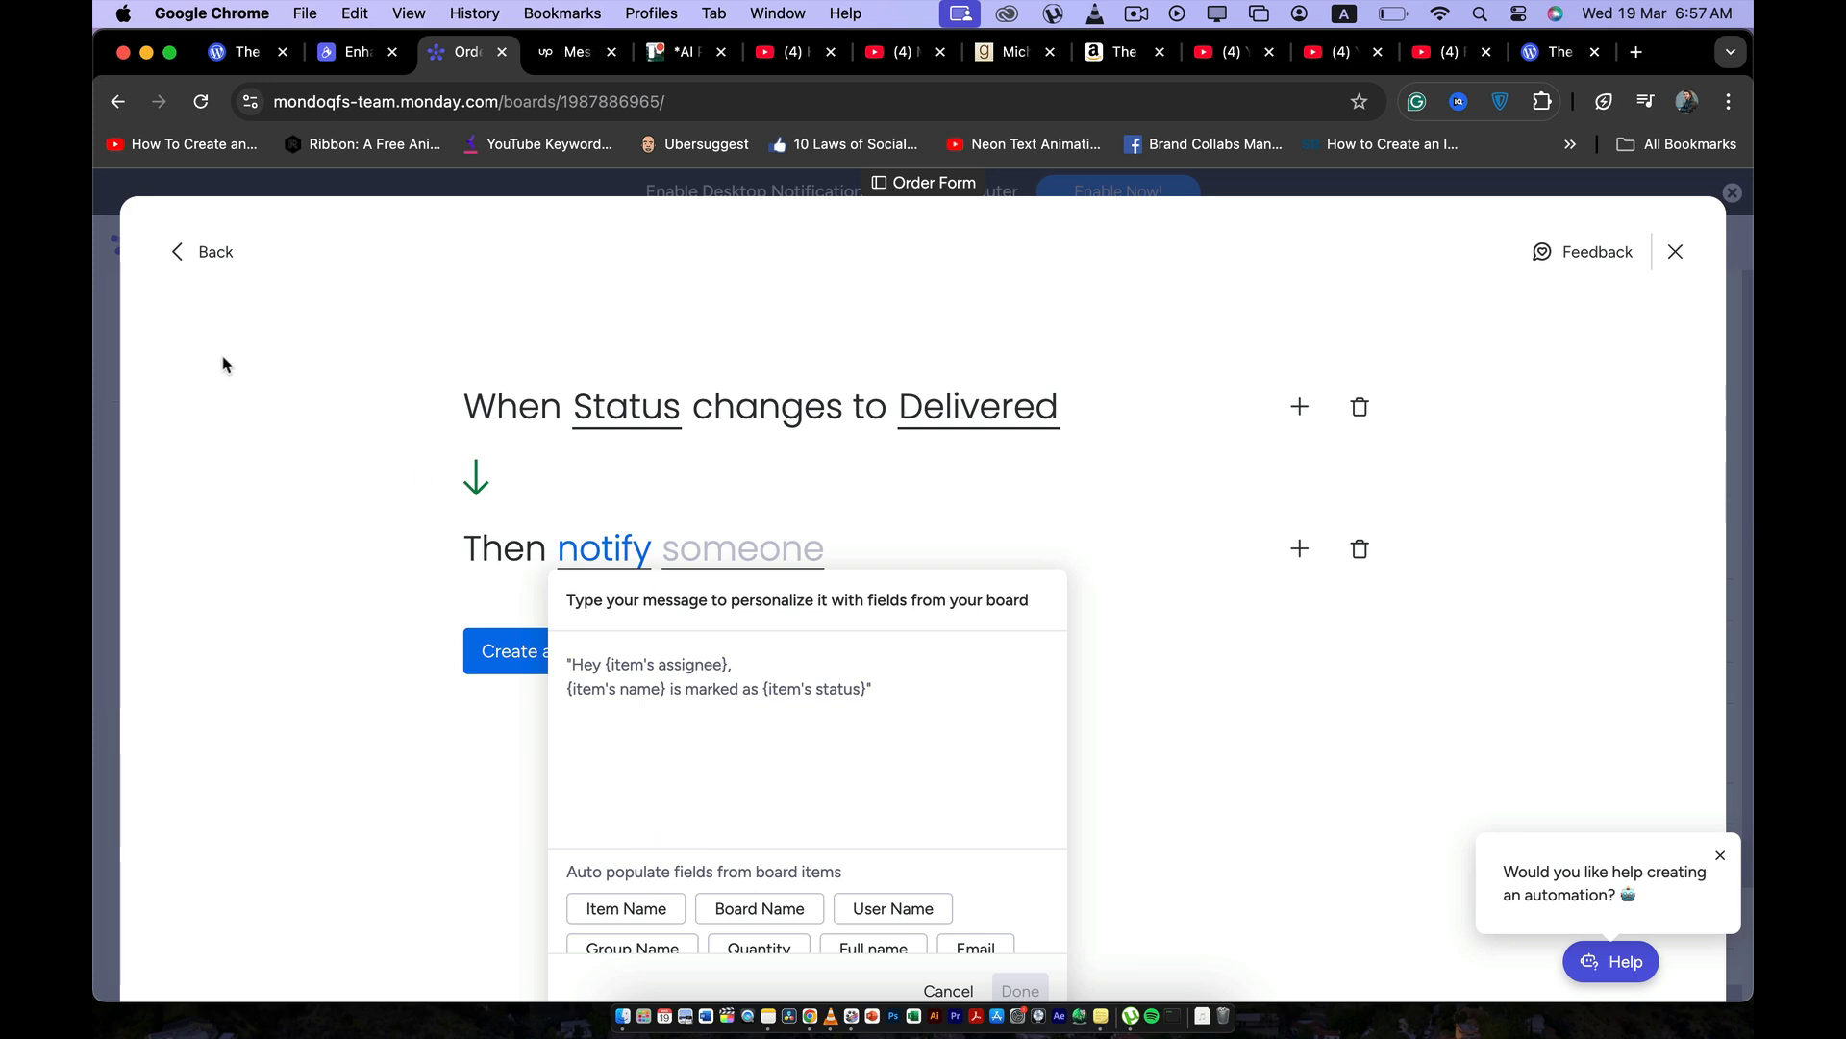
click(216, 260)
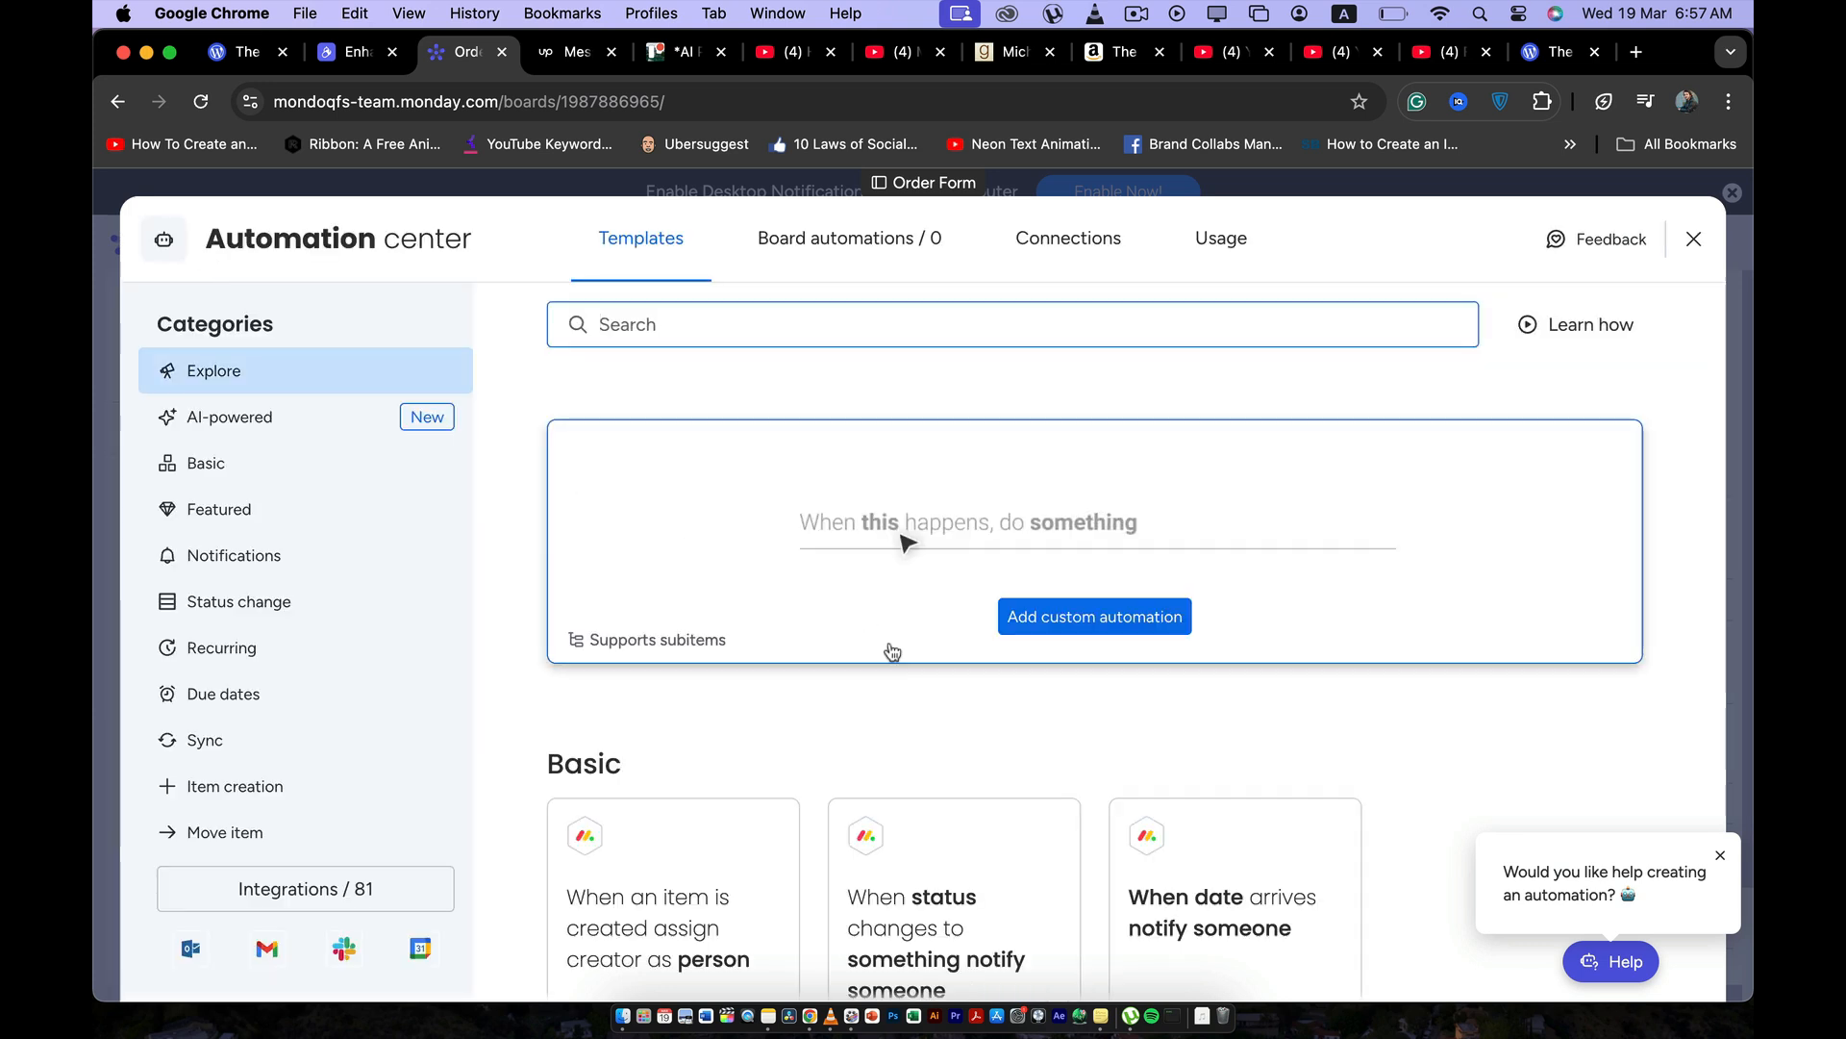
Start a custom automation triggered by a status change that moves the item to the Delivered orders group.
scroll(892, 652, down, 5)
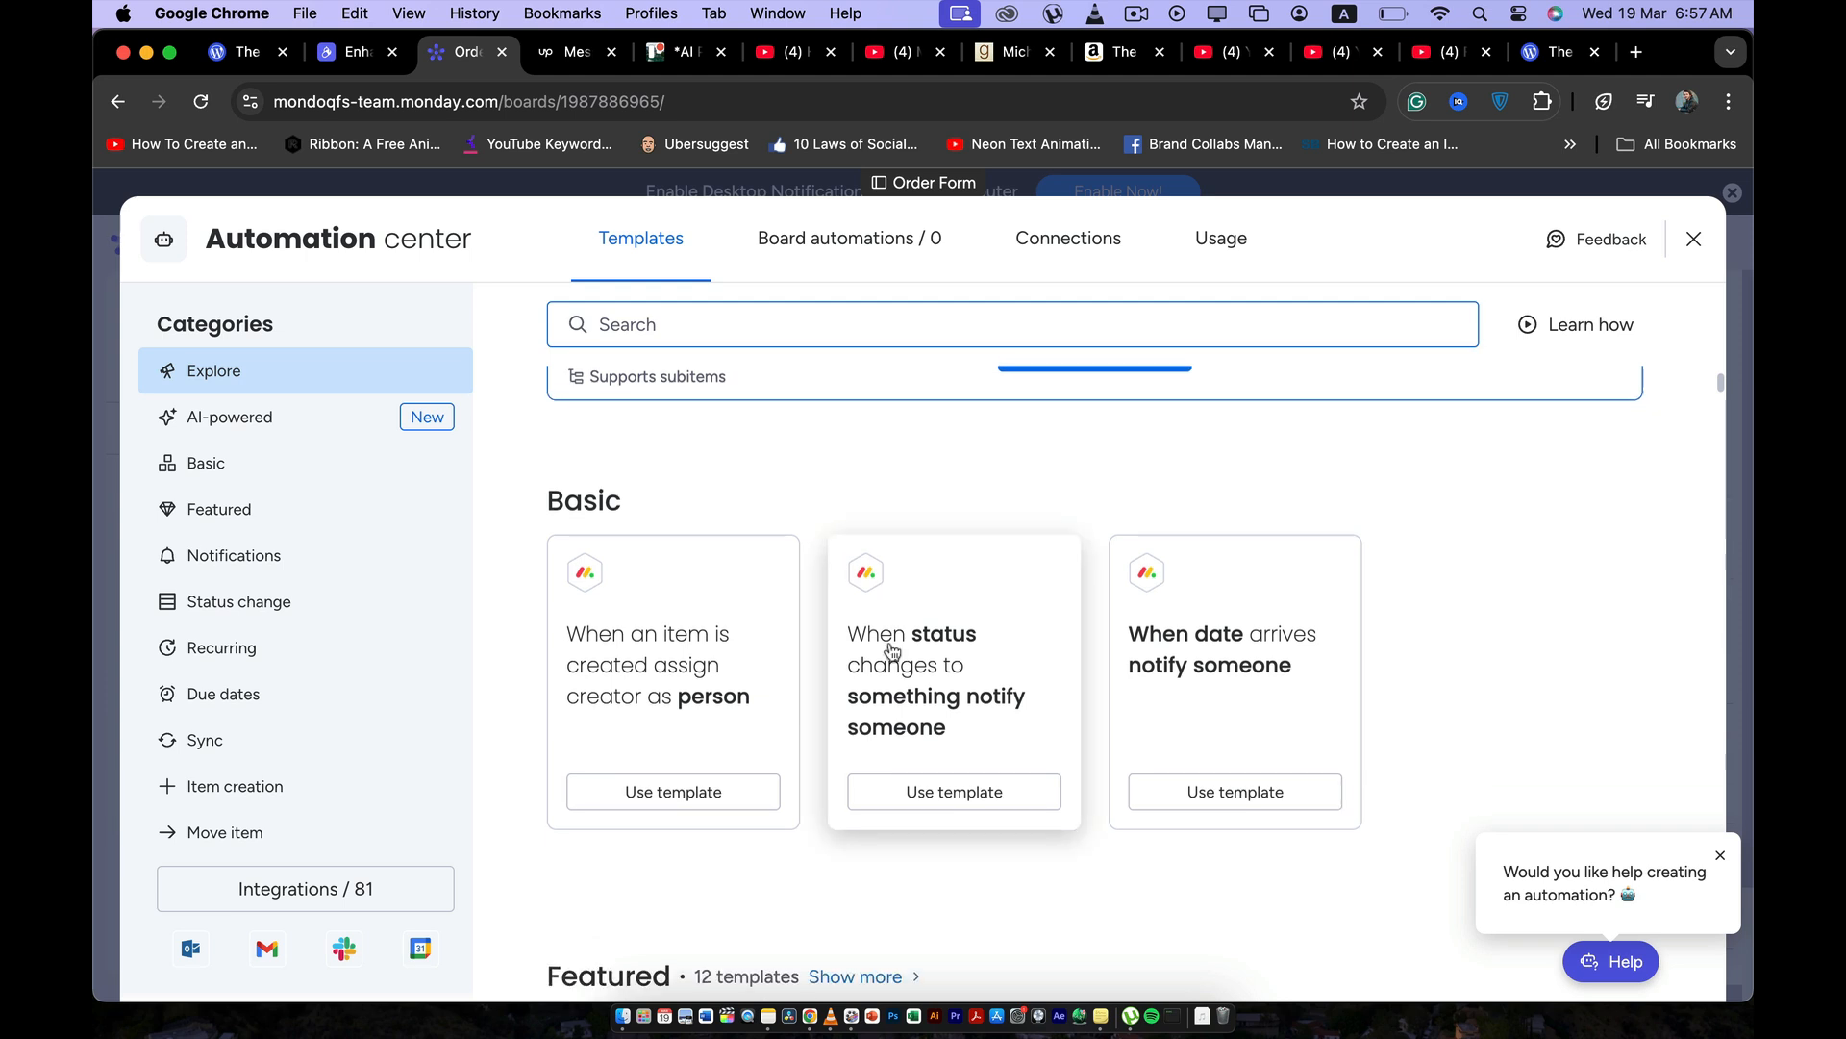
scroll(892, 652, down, 5)
scroll(891, 642, up, 5)
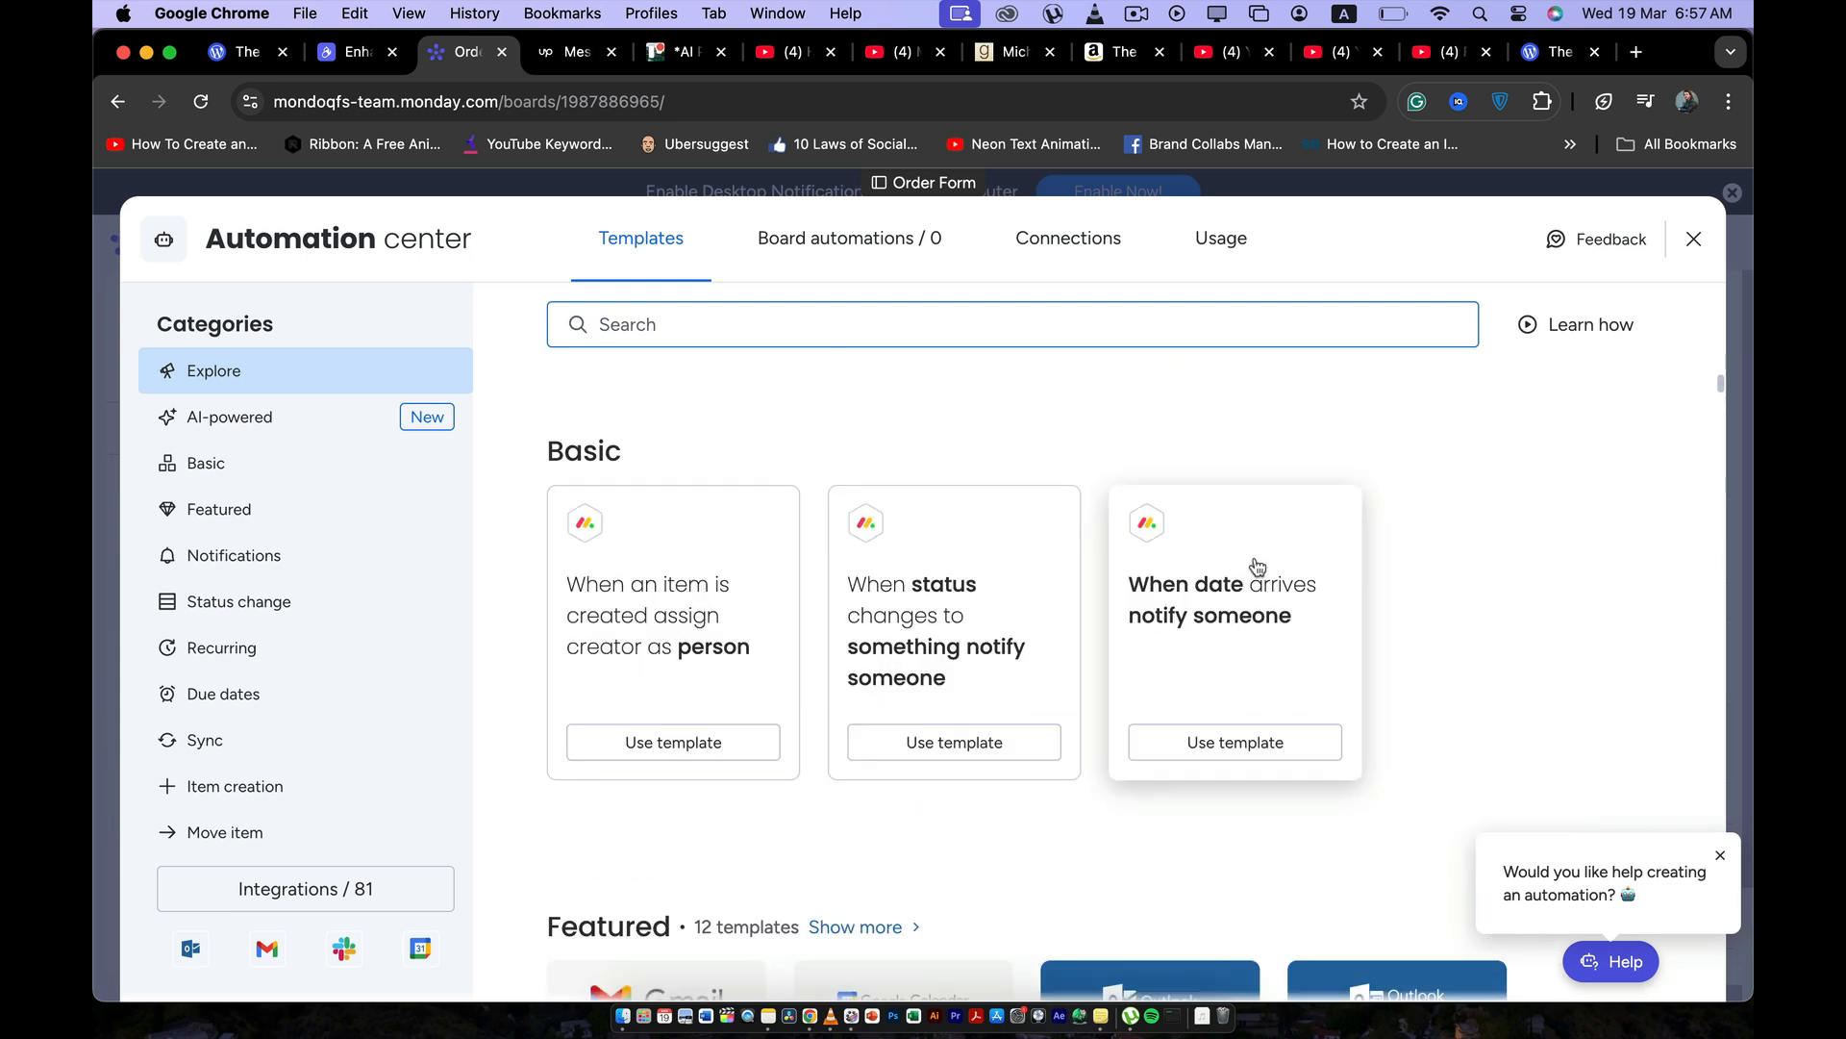
scroll(1376, 626, up, 5)
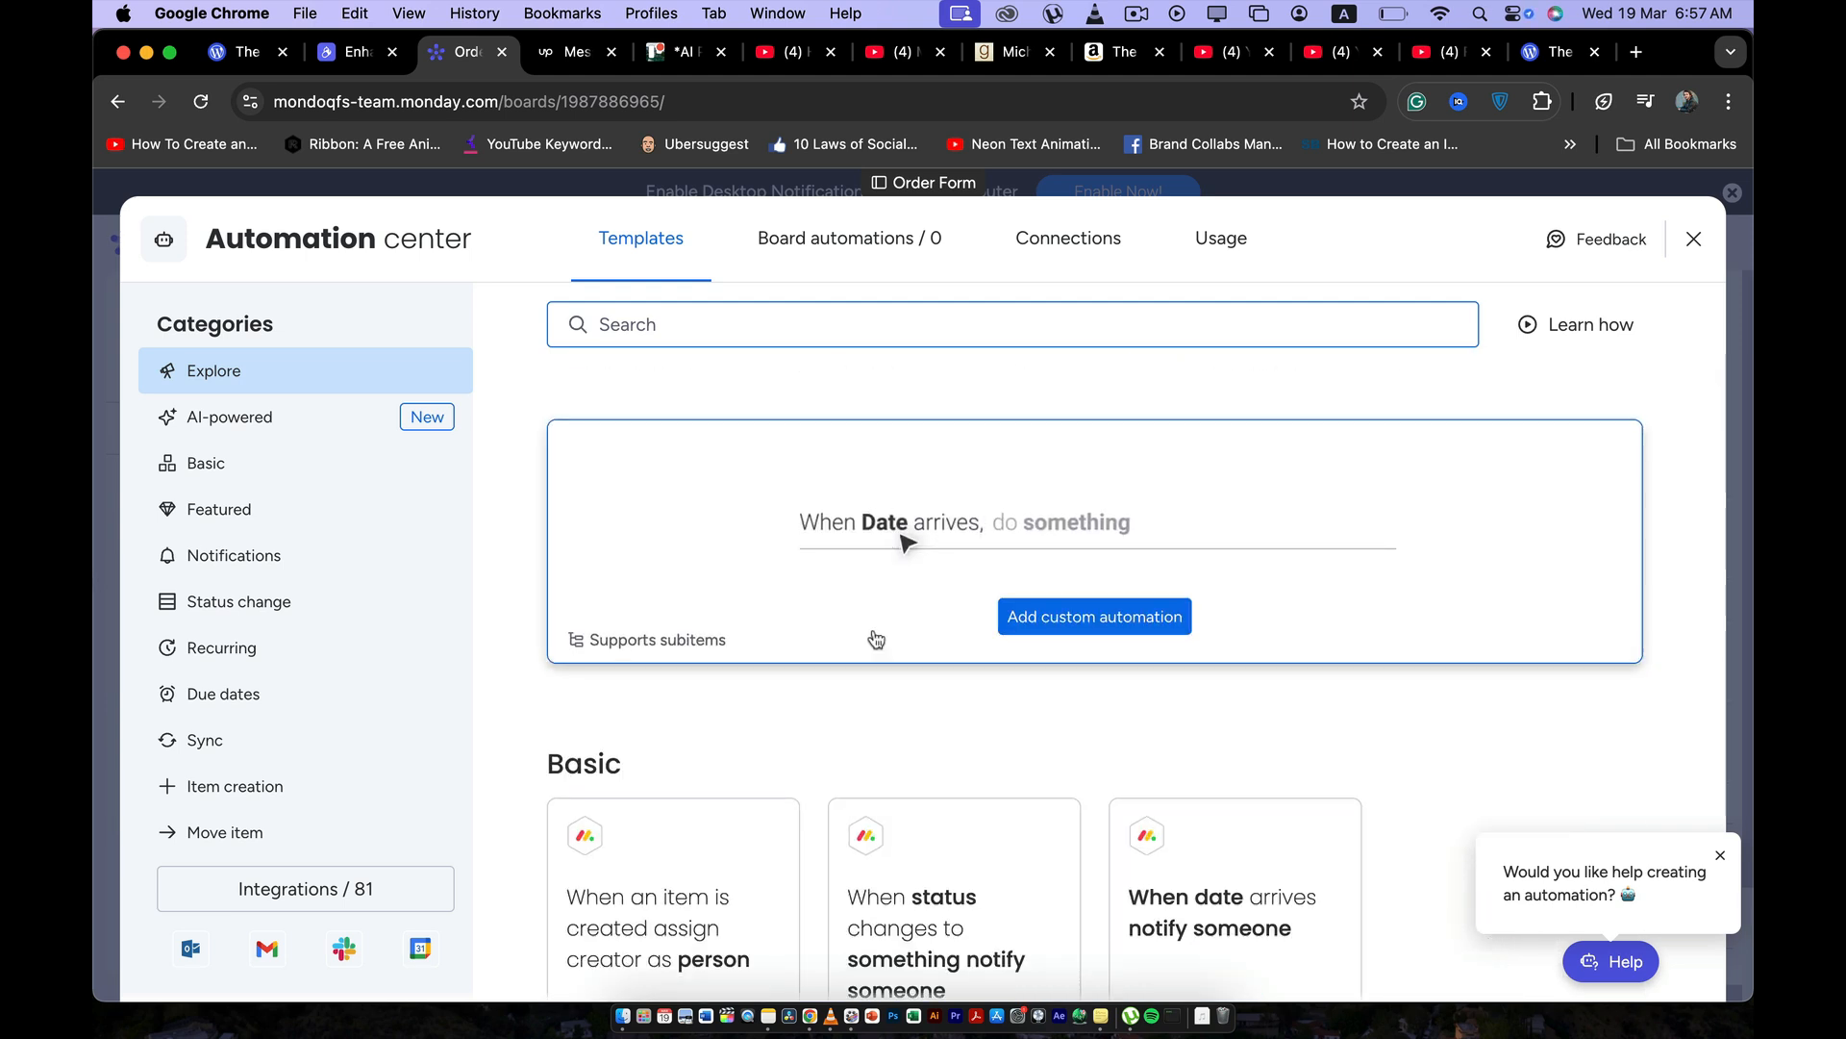
click(1030, 621)
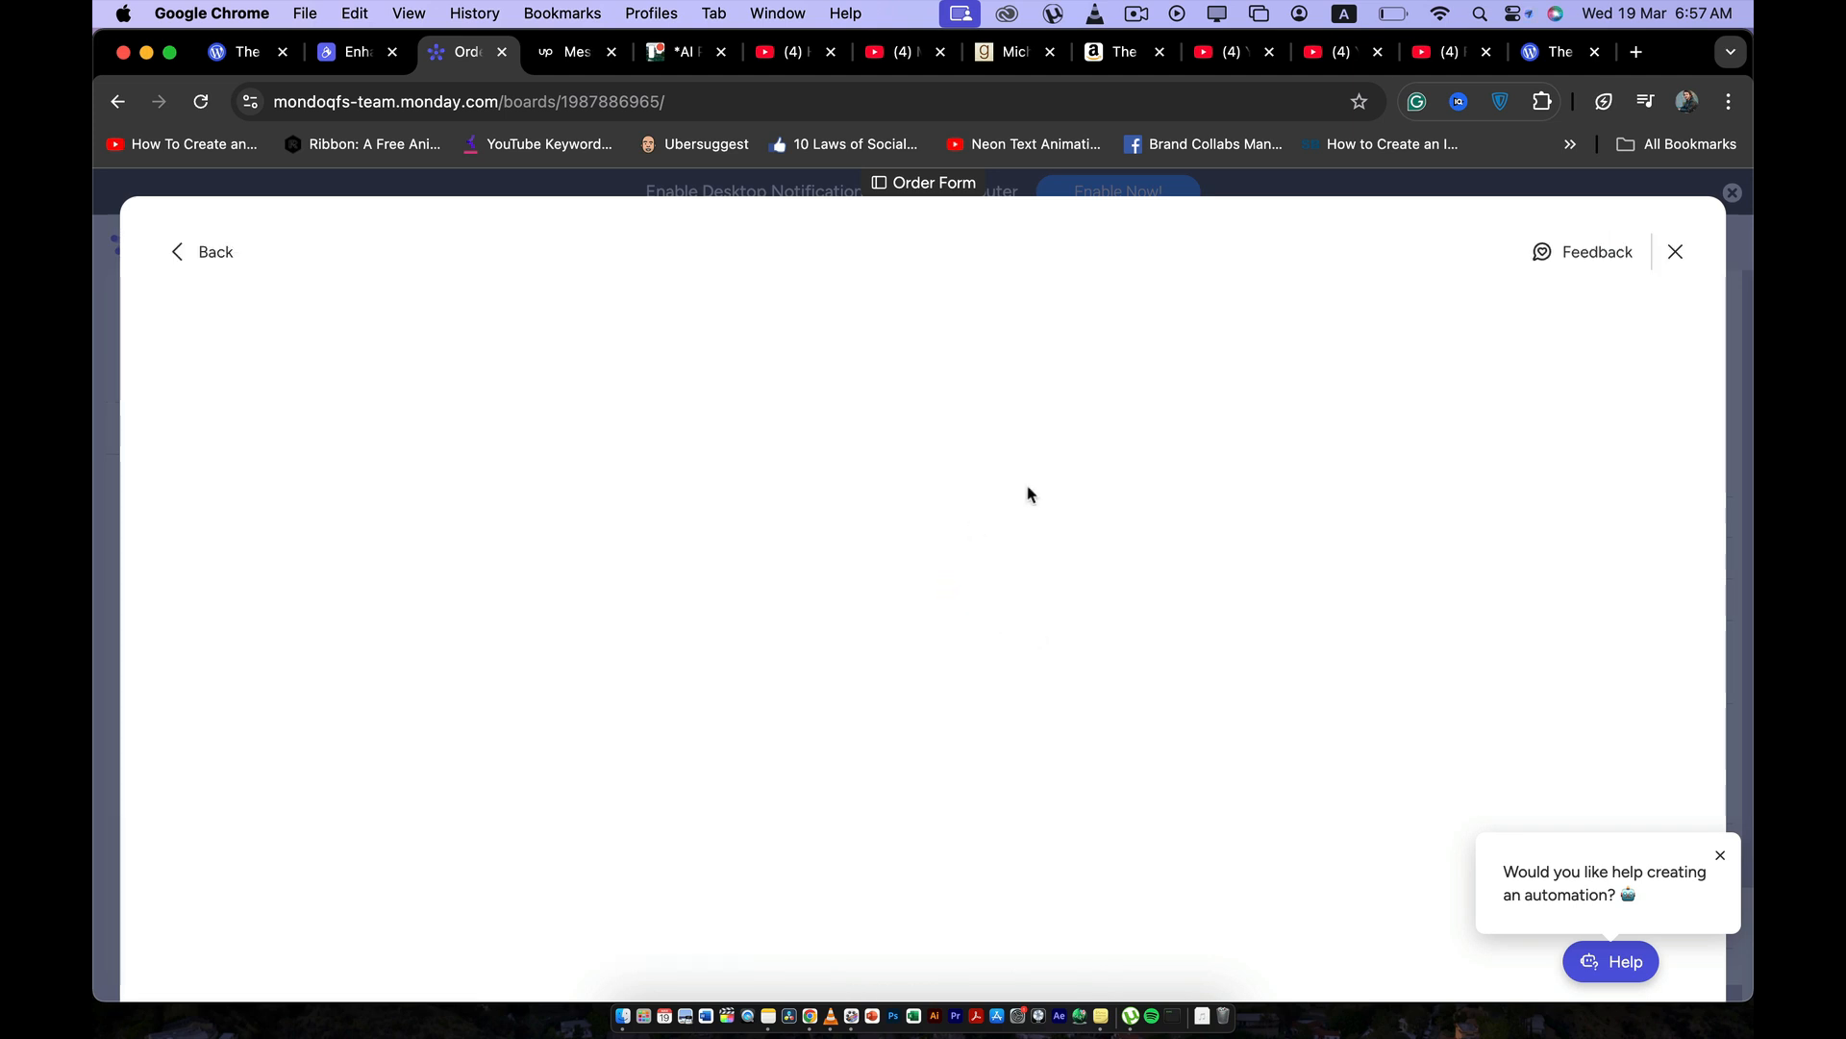
click(624, 426)
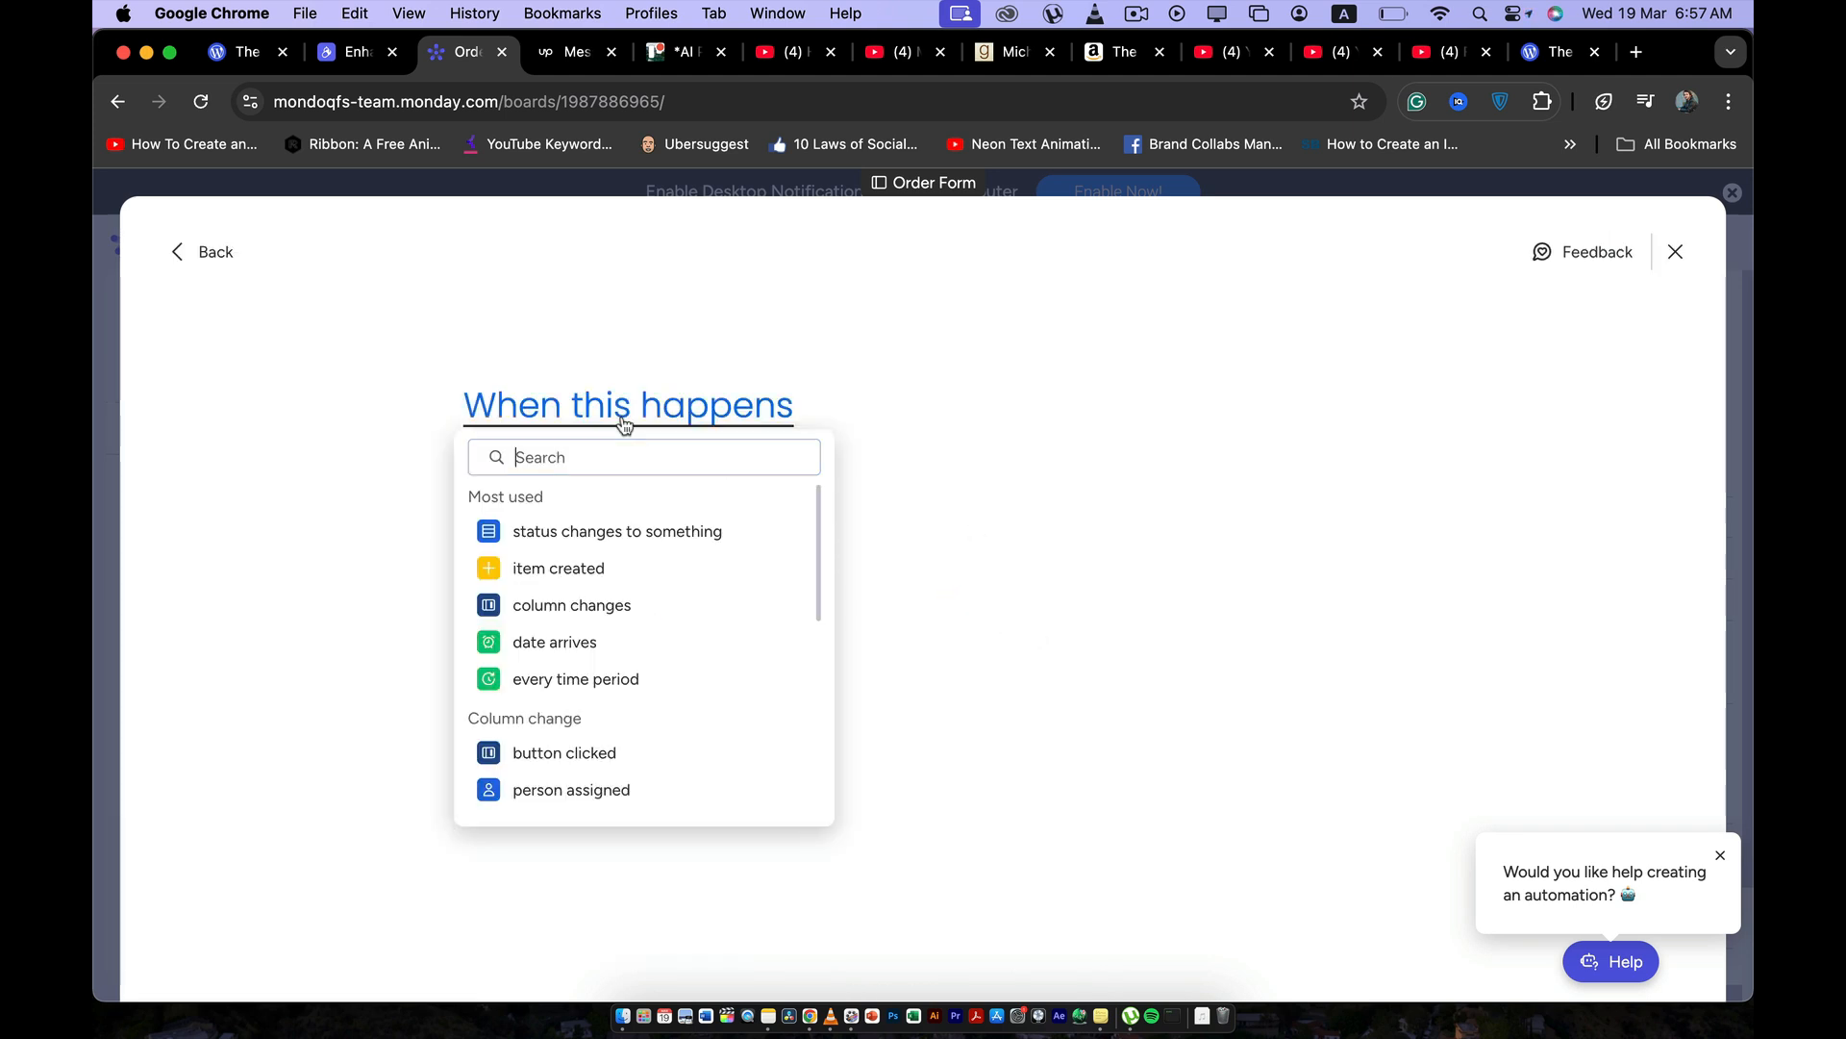
click(587, 550)
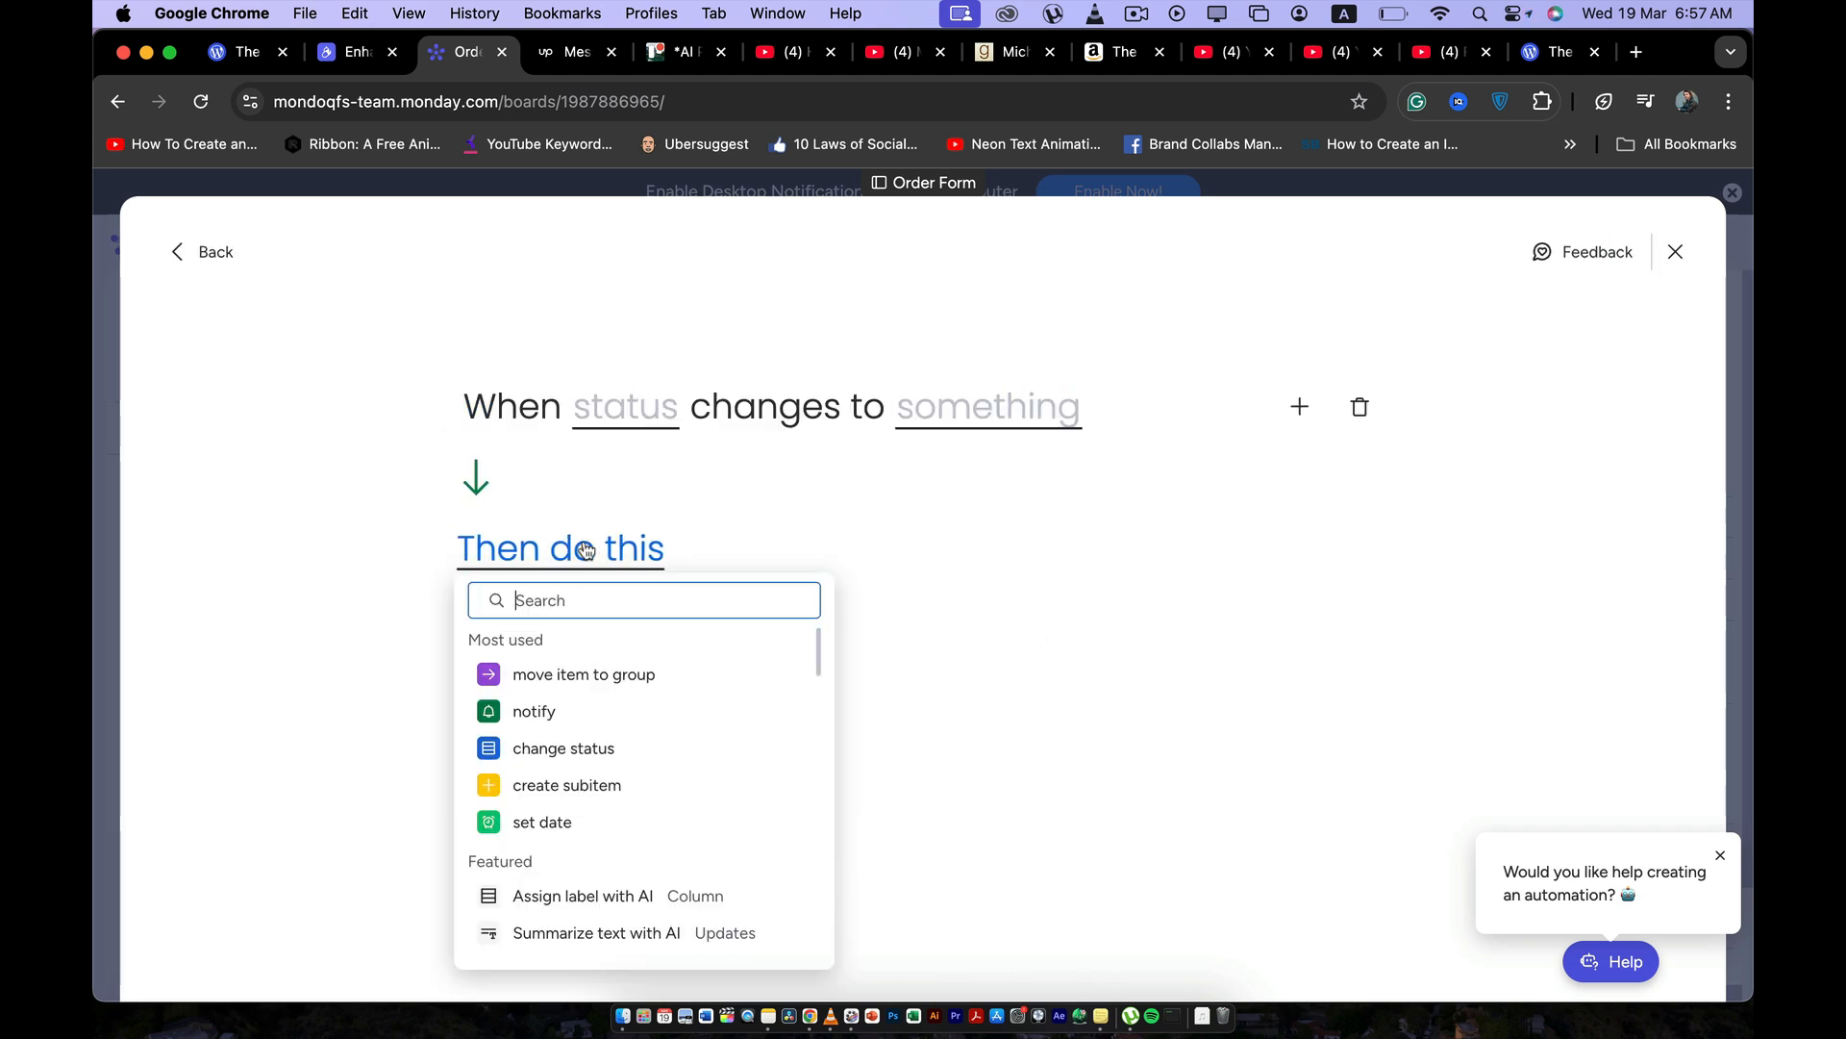
click(582, 676)
click(856, 567)
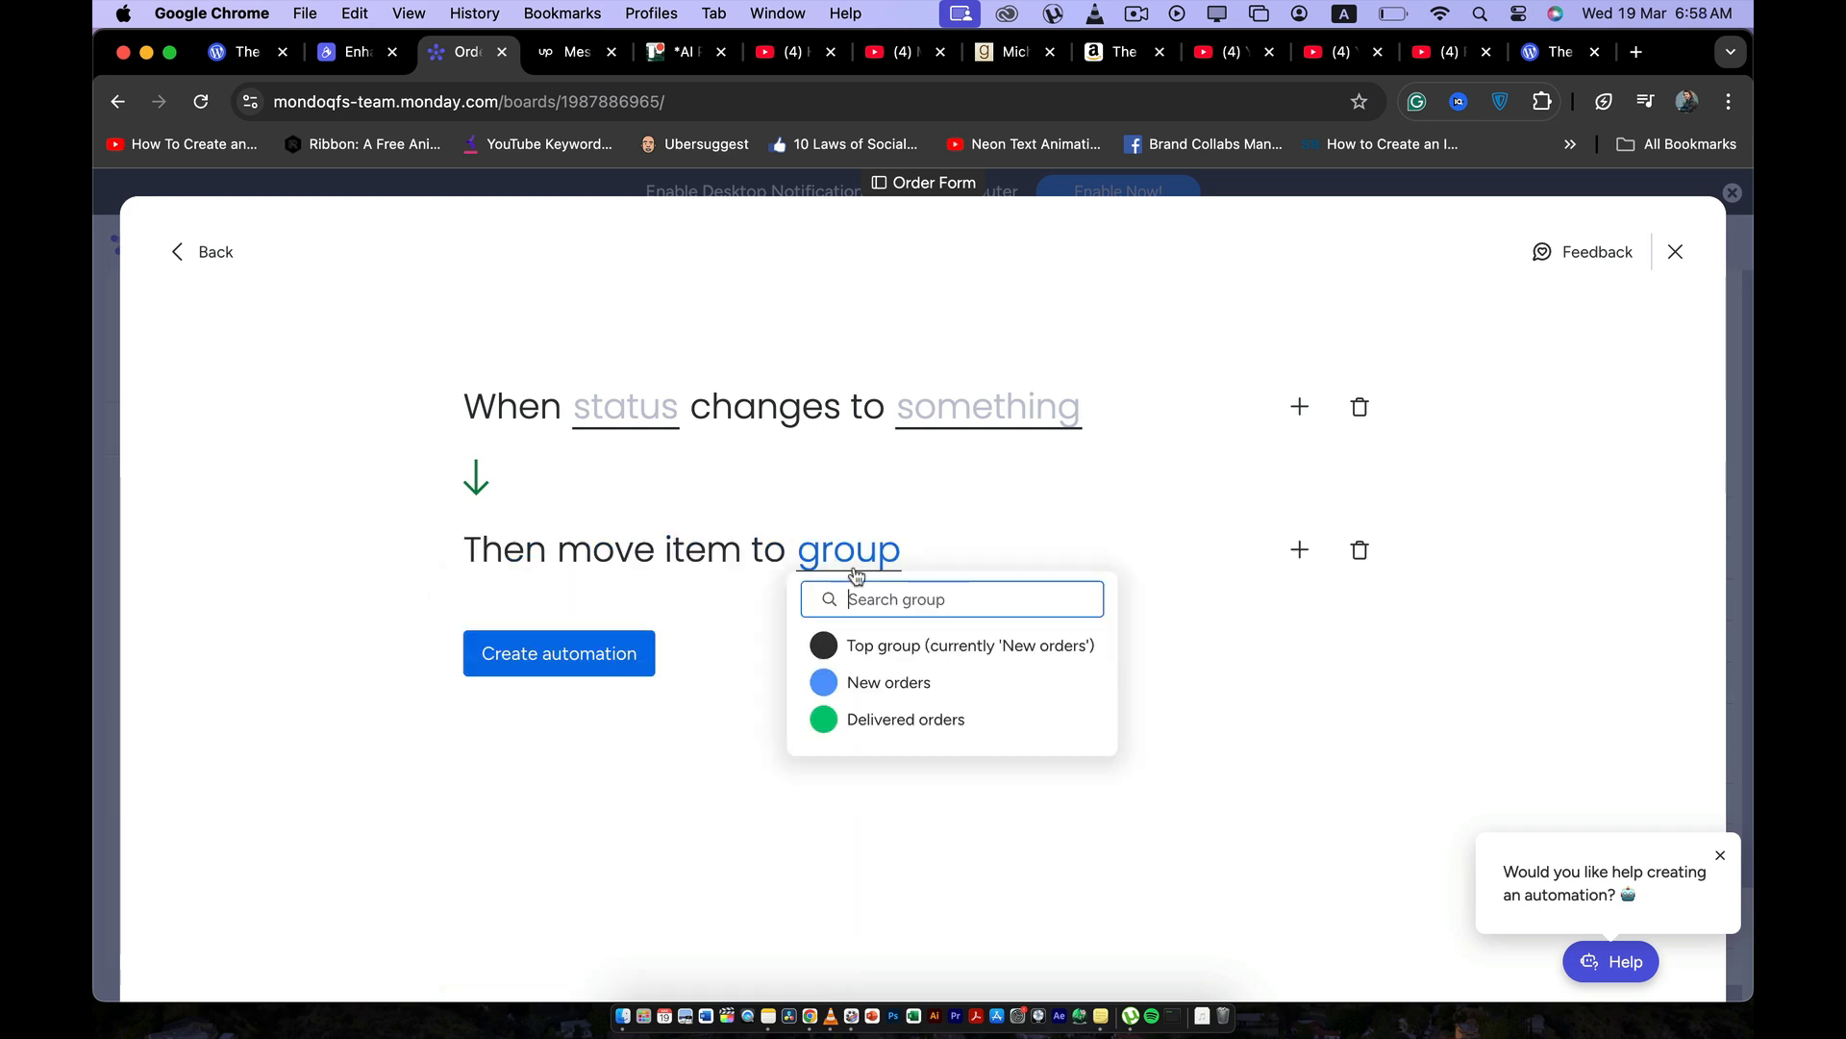
click(873, 719)
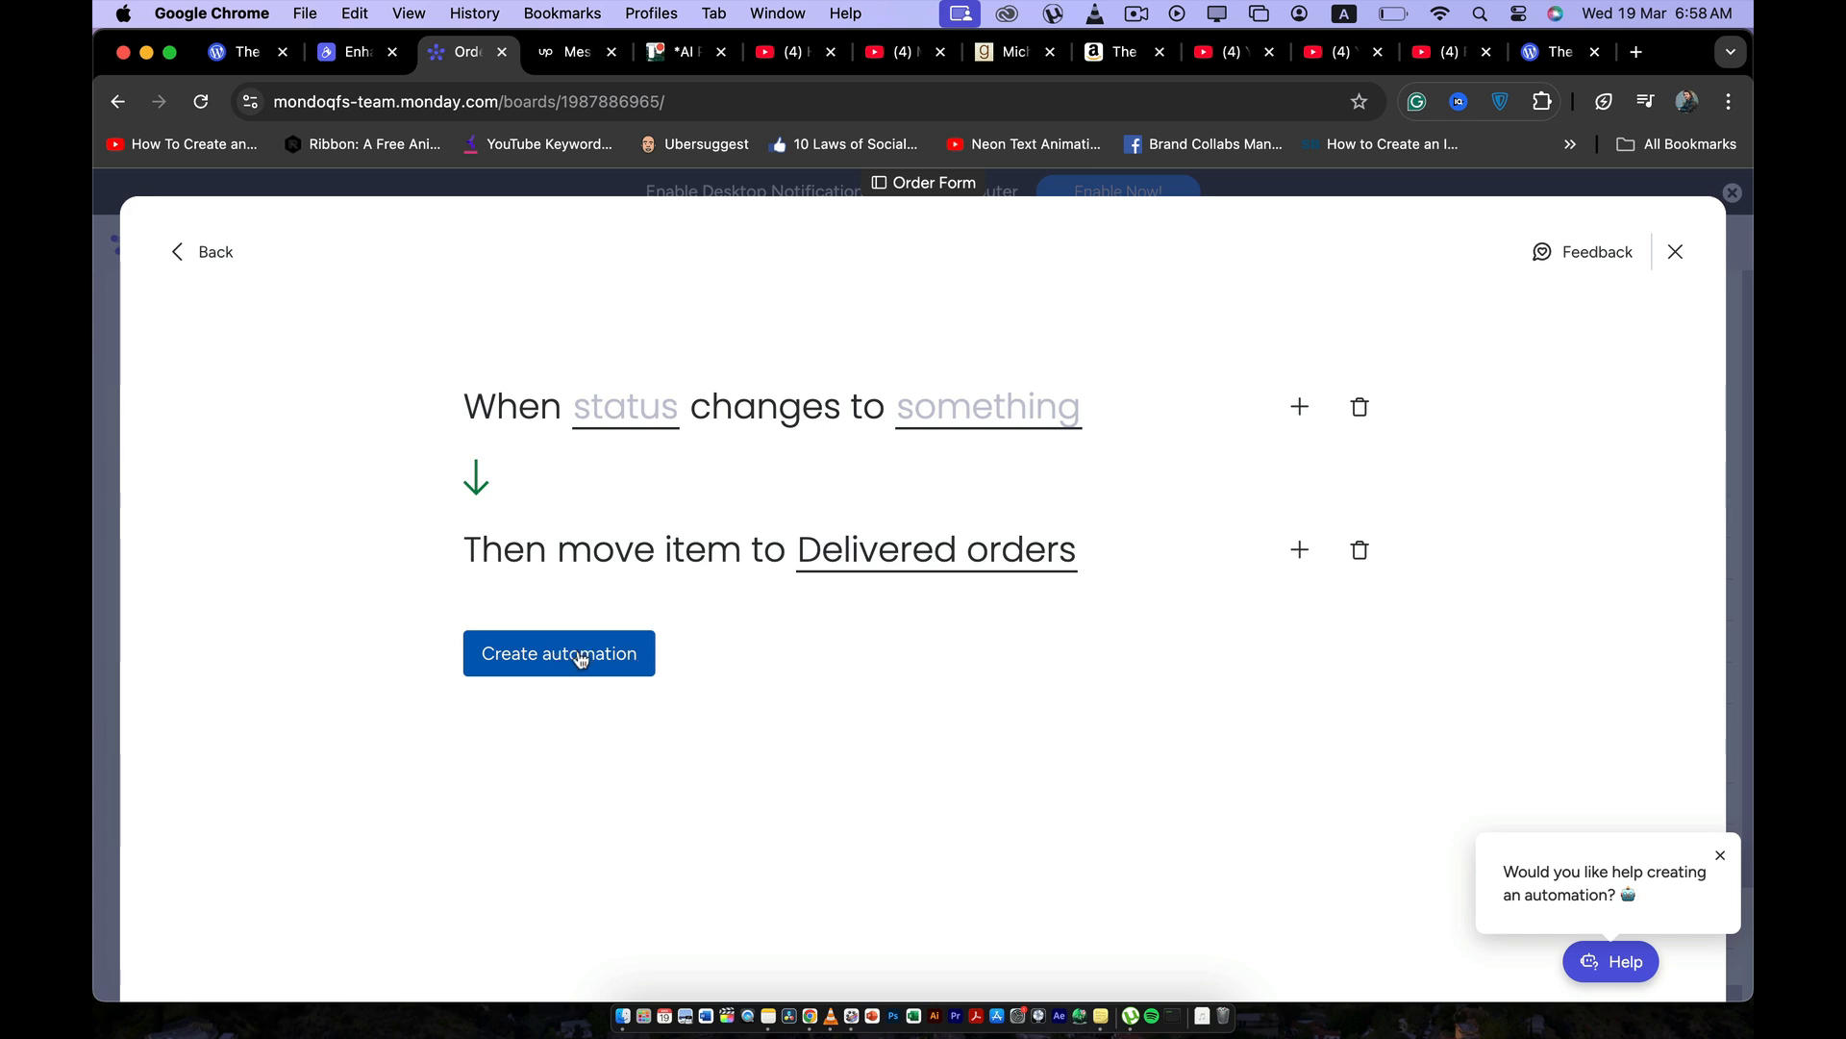
Set the automation's trigger to Status changing to Delivered and create the automation.
click(634, 414)
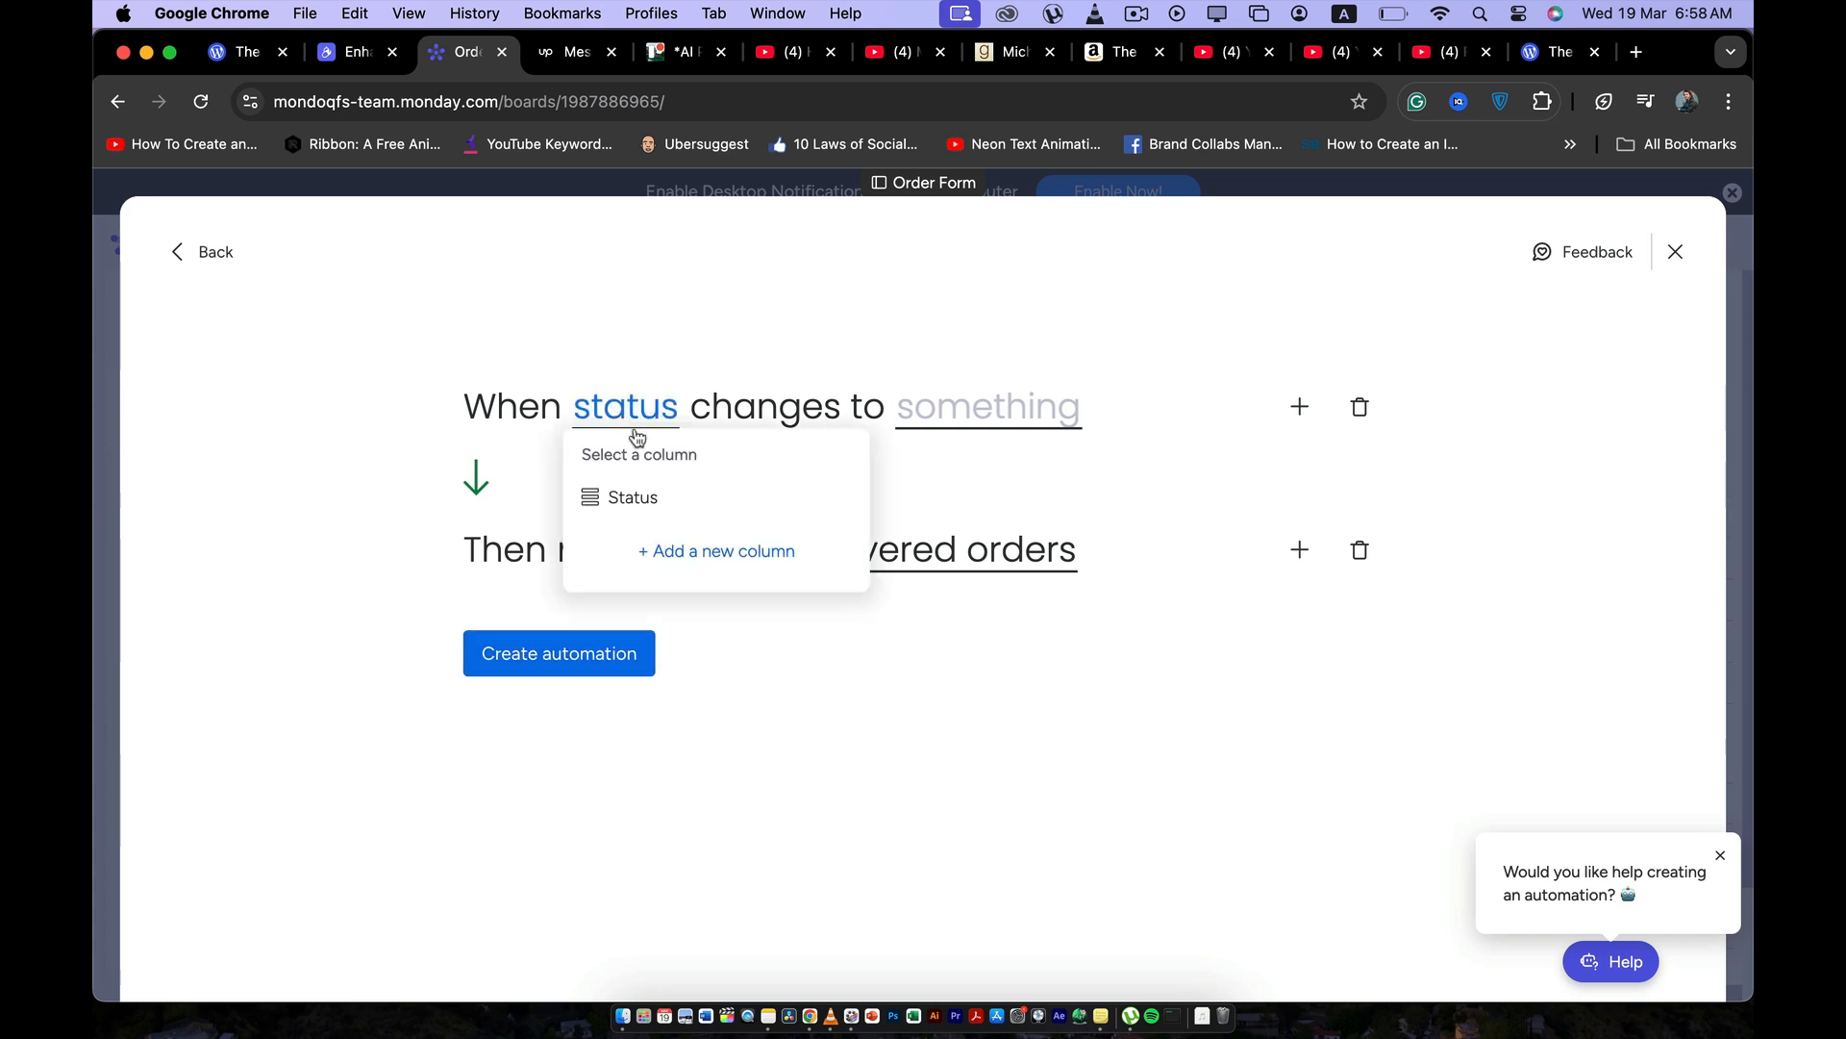
click(639, 500)
click(933, 412)
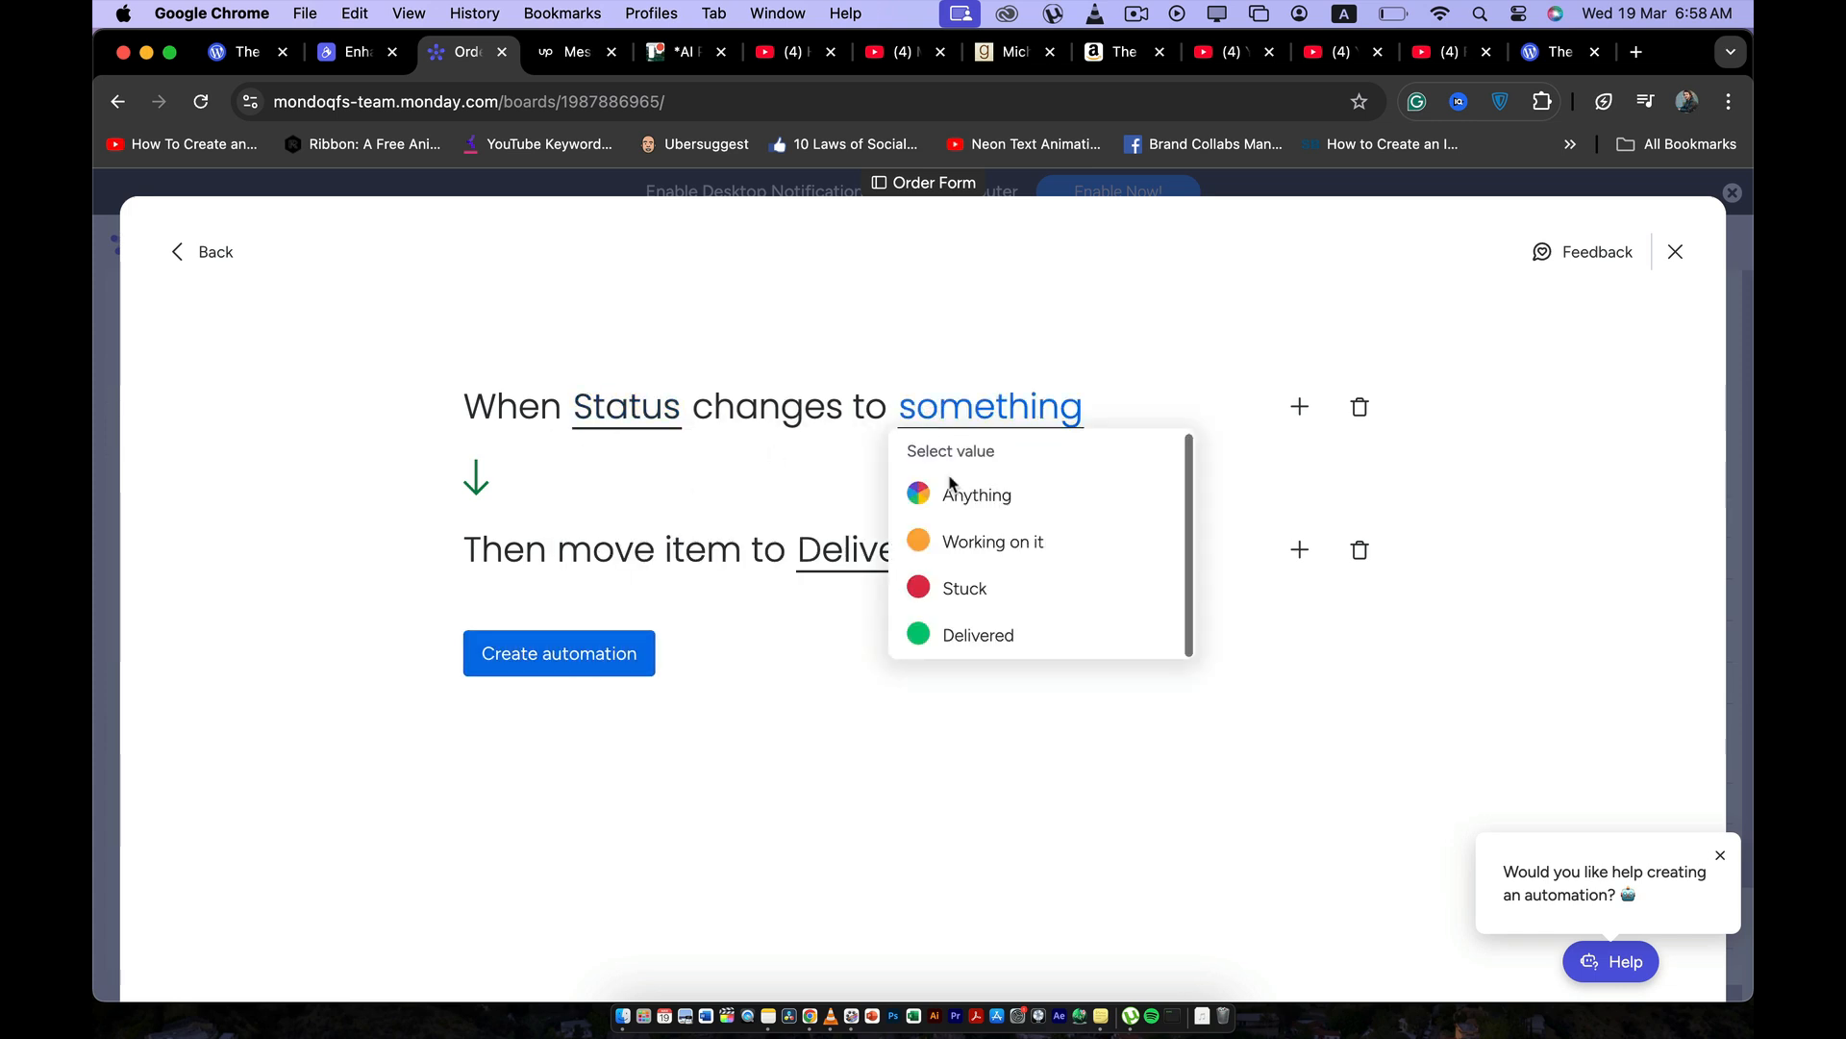
click(962, 637)
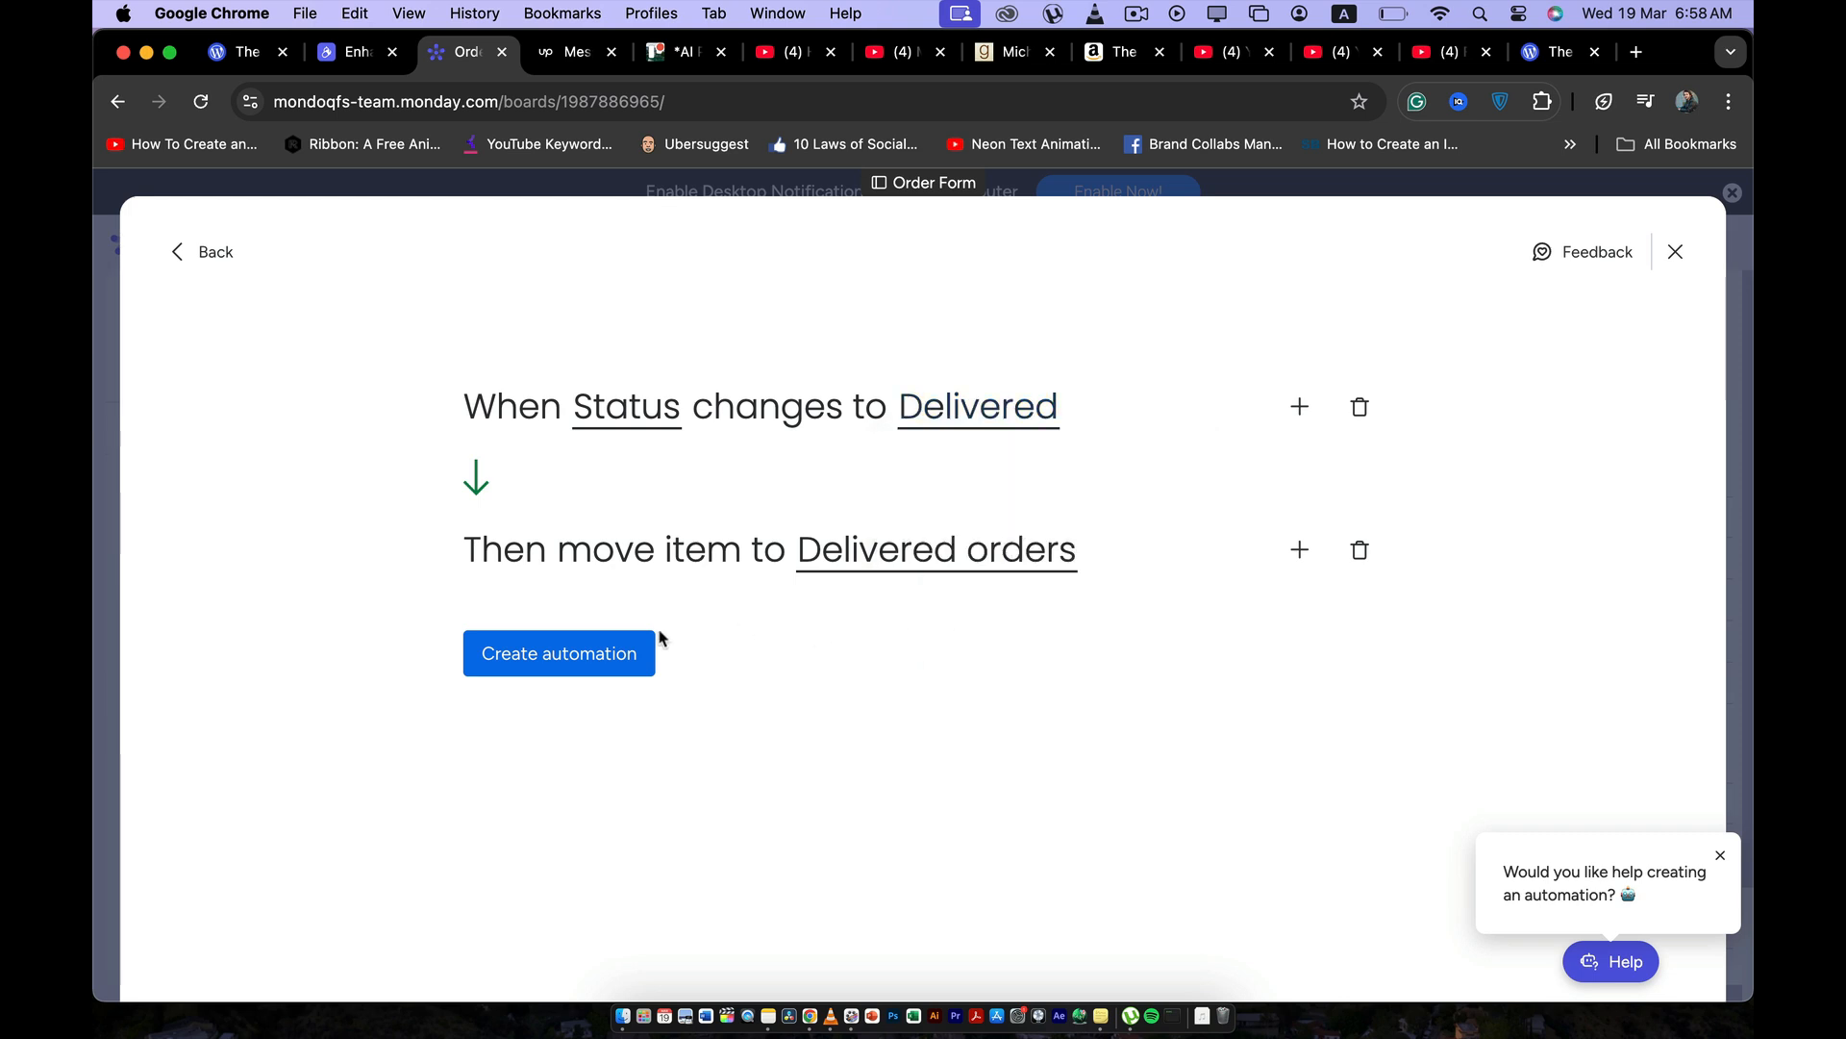
click(611, 661)
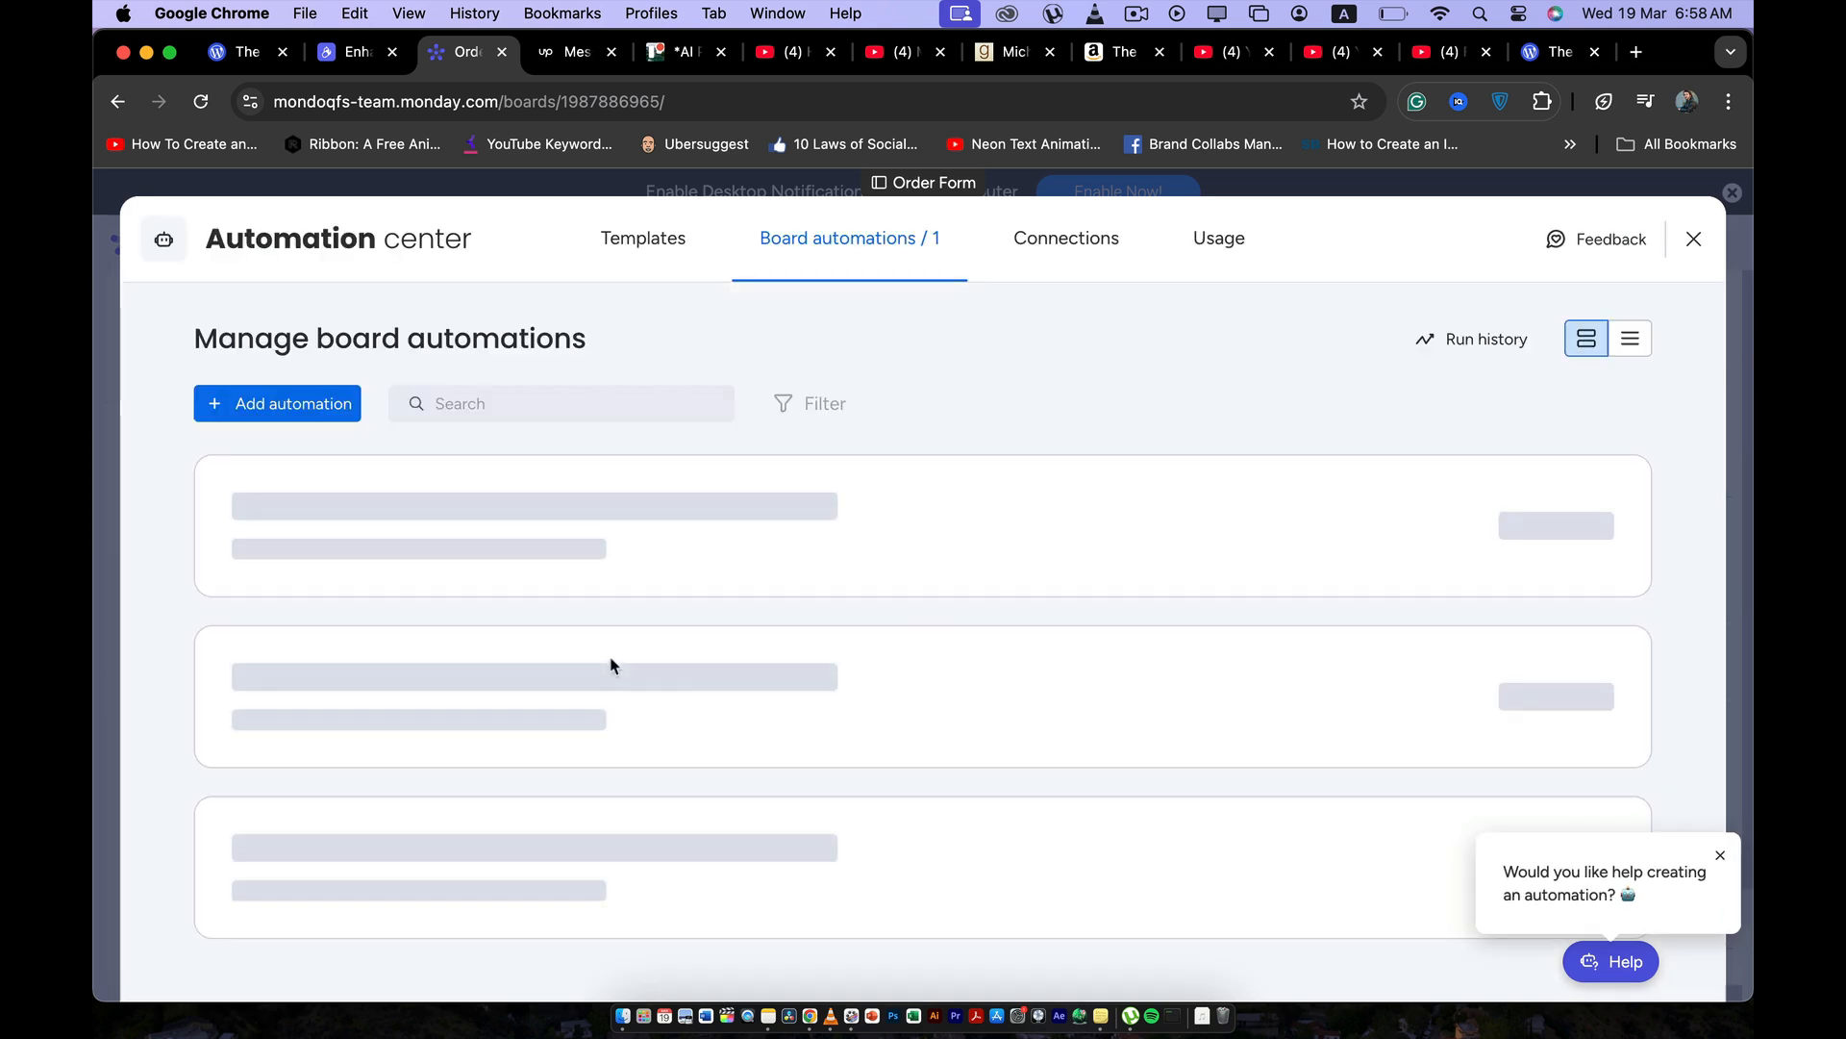
Return to the board's main table and set Item 2's status to Delivered to test the automation.
click(1695, 242)
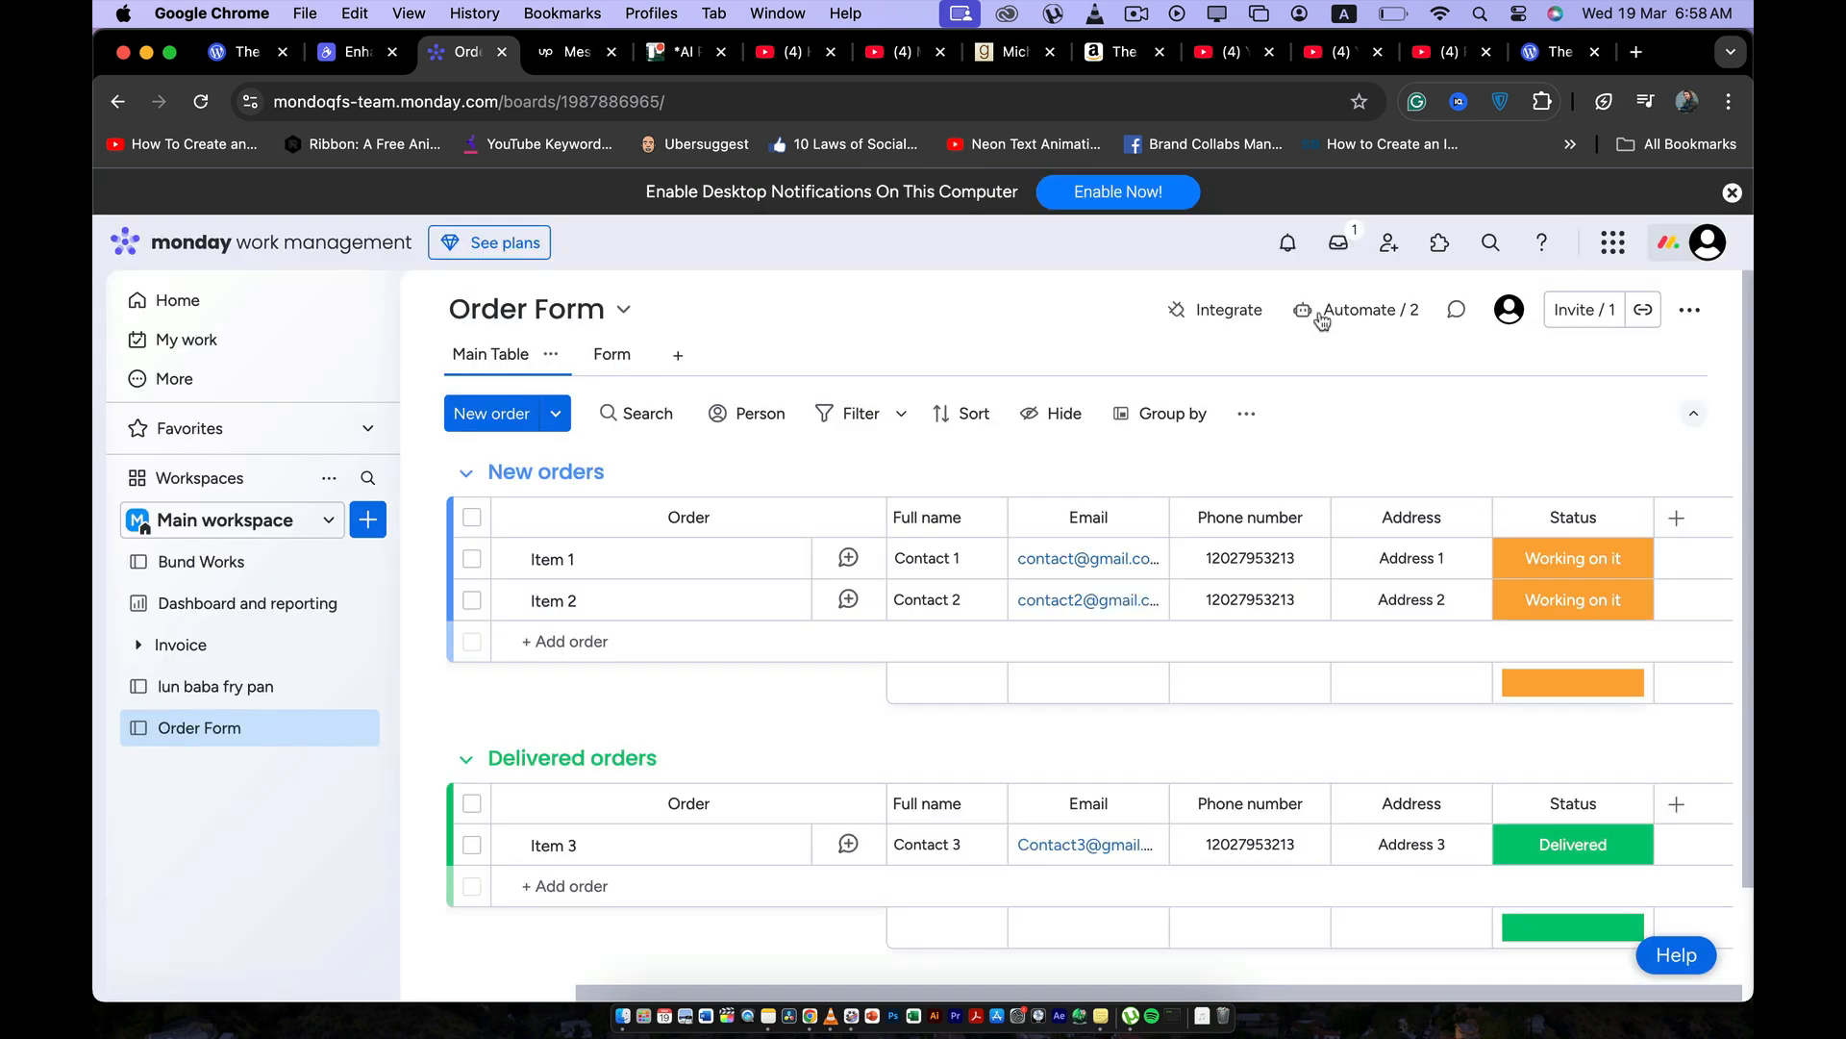
click(1536, 604)
click(1545, 763)
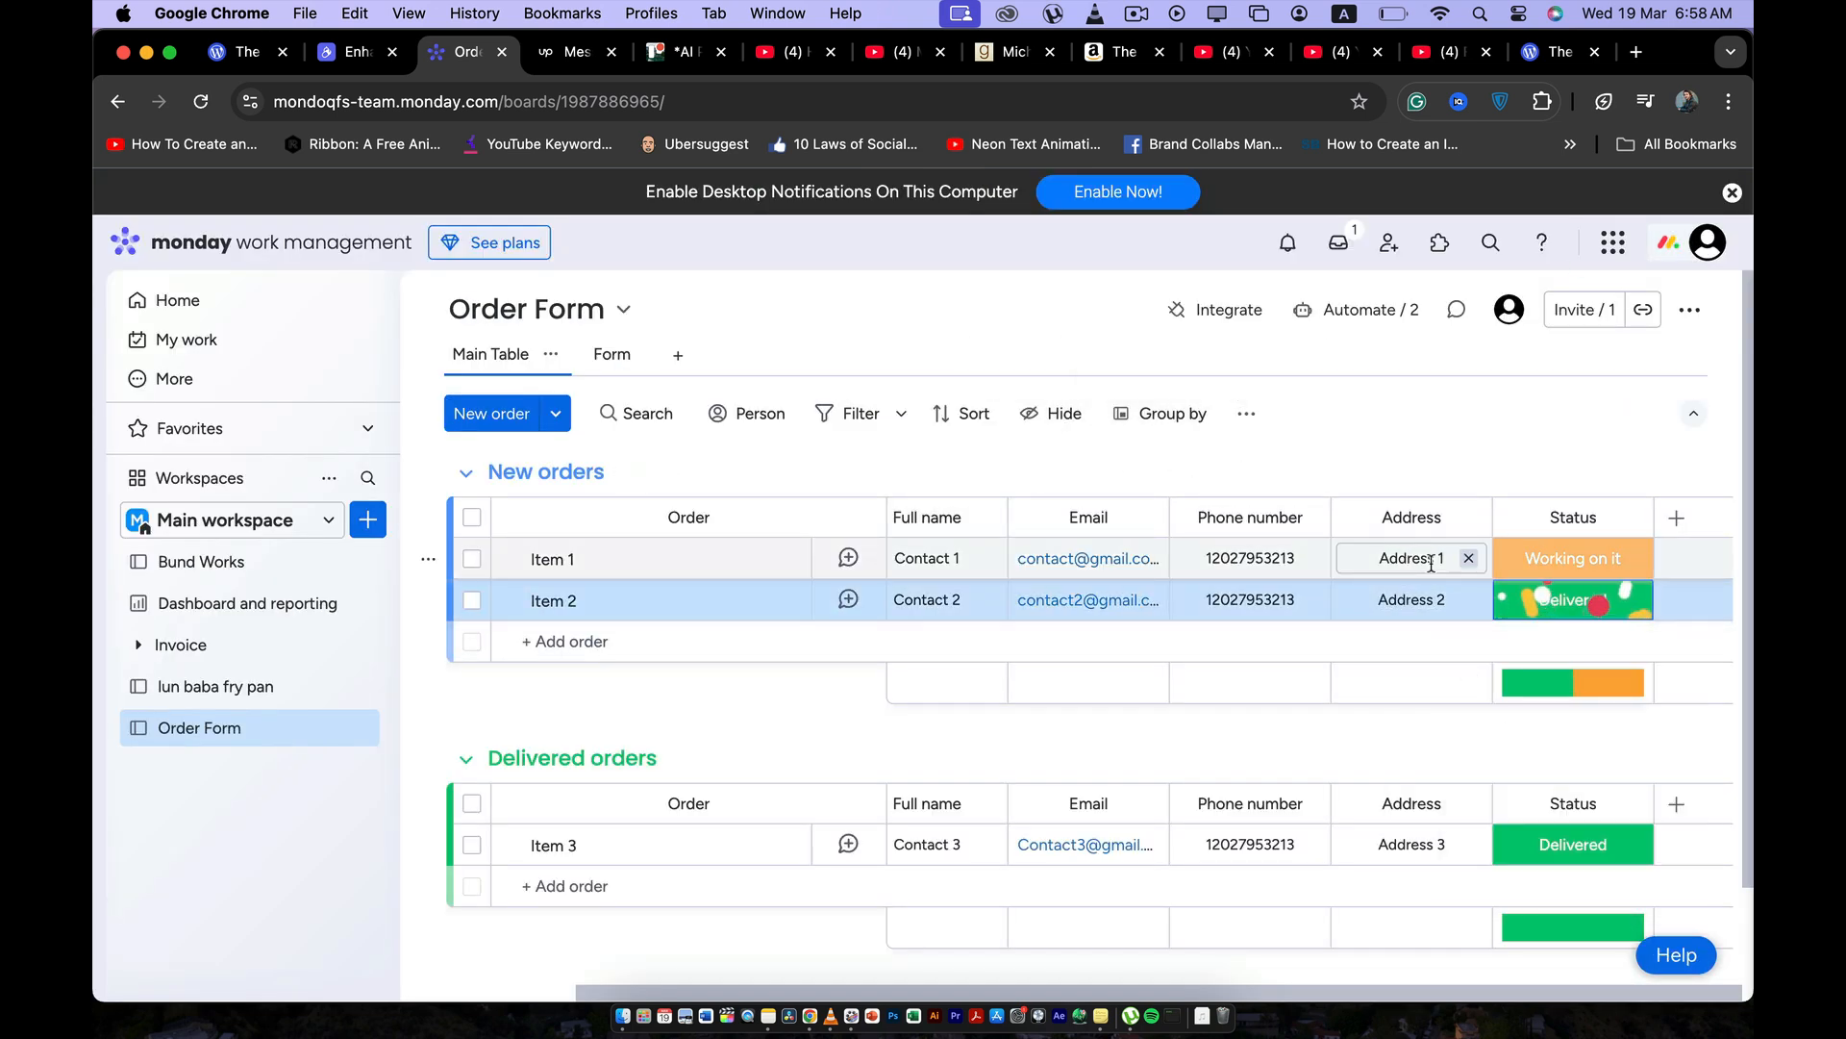